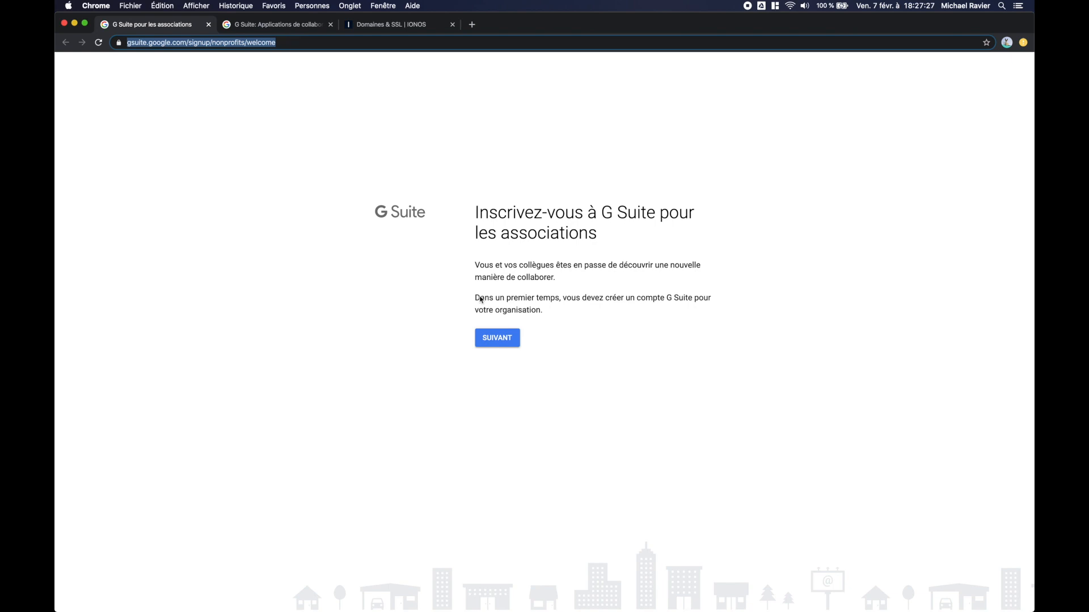
Step: Start a new G Suite sign-up from the gsuite.google.fr product home page
left_click(546, 286)
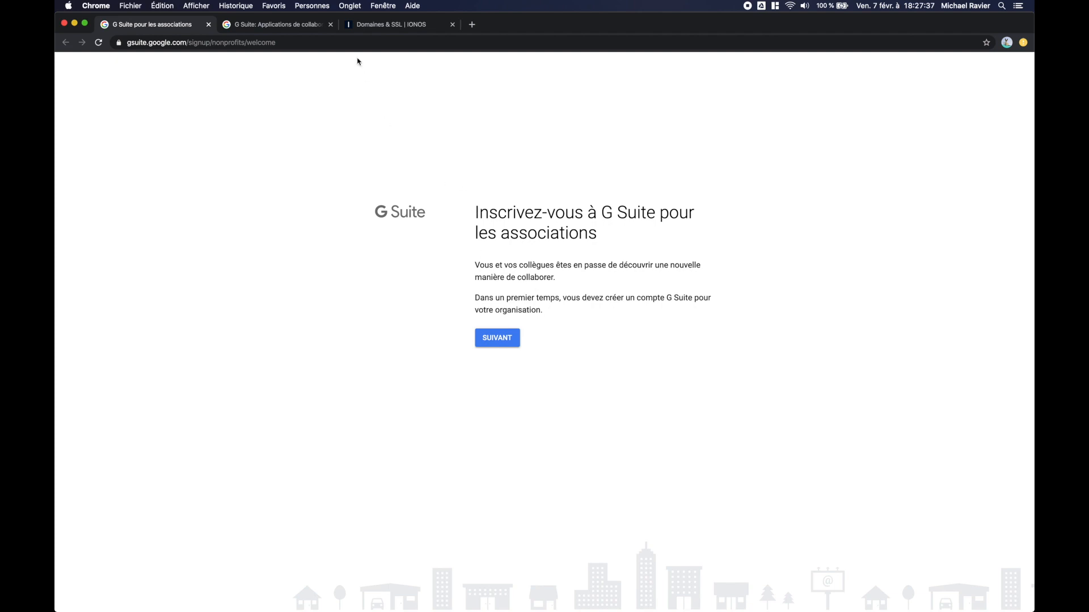
left_click(288, 26)
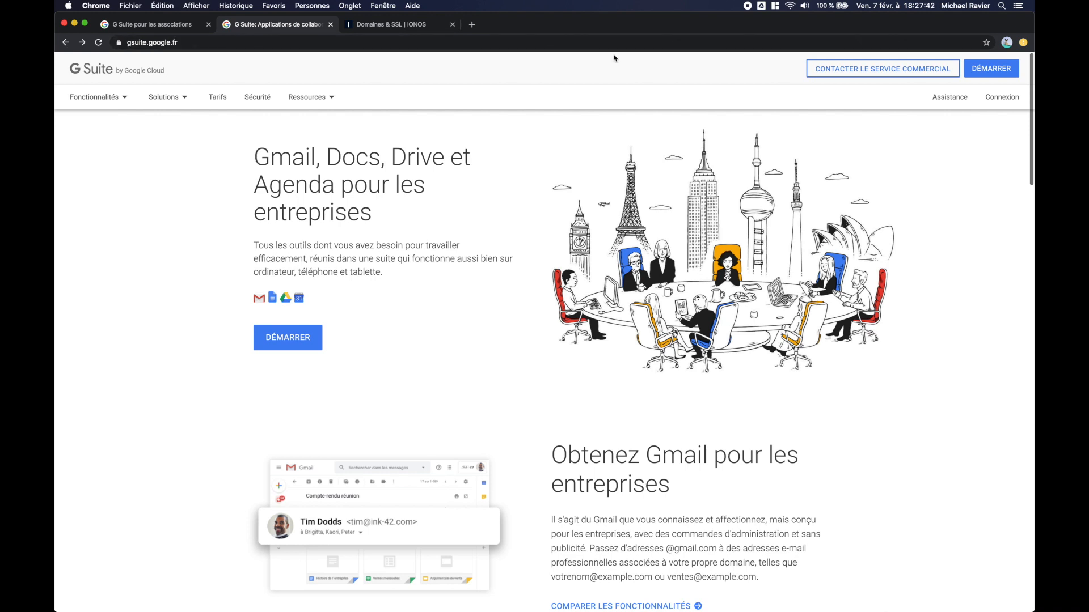
left_click(983, 70)
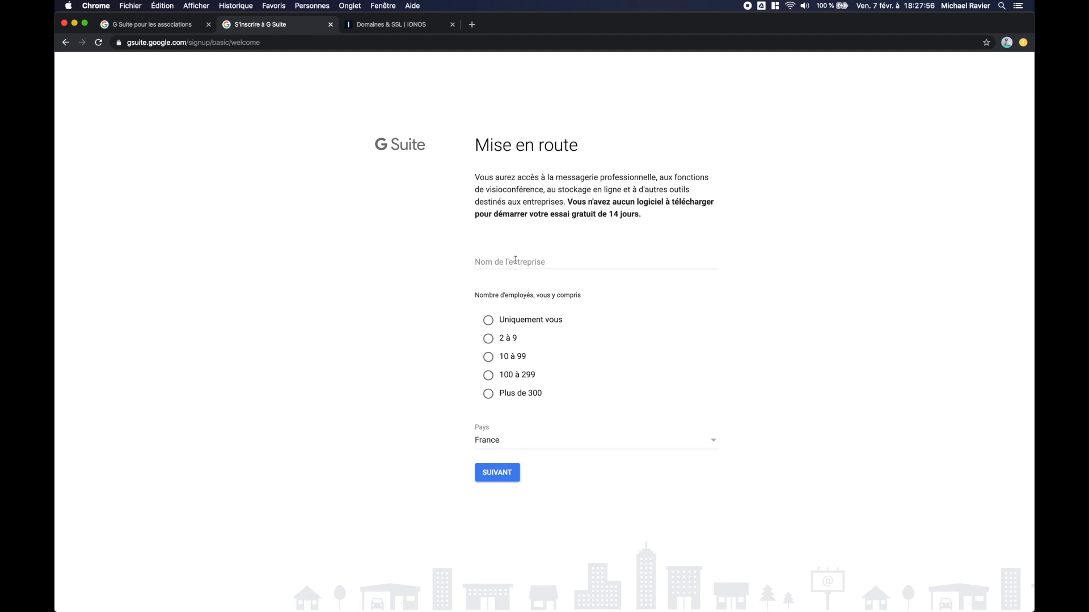
Step: Enter company name 'Sandbox Worklive' with staff size 'Uniquement vous' and submit
left_click(515, 260)
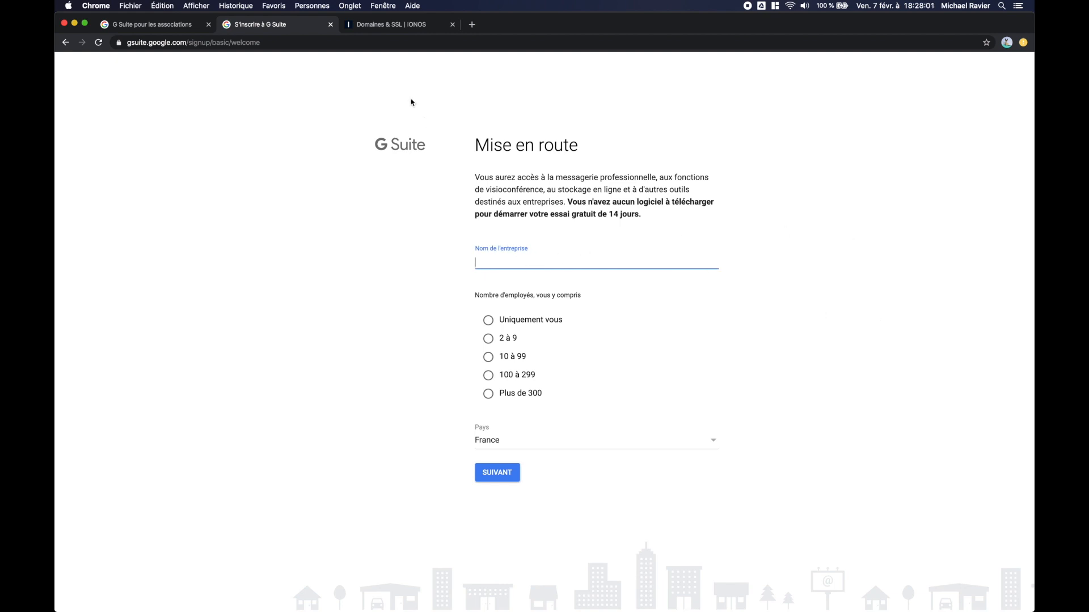
left_click(399, 27)
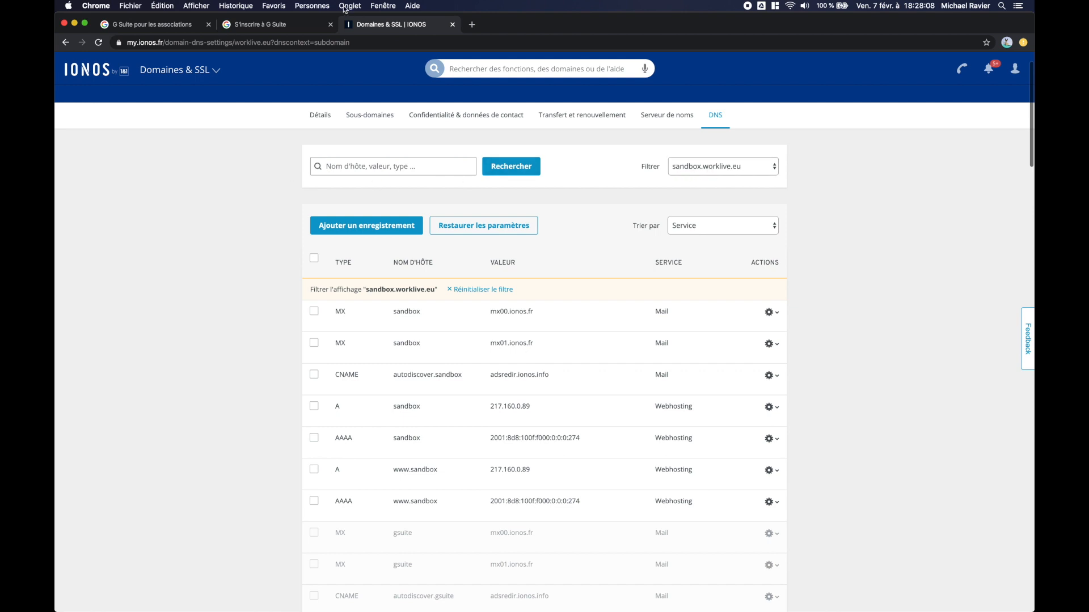
left_click(292, 25)
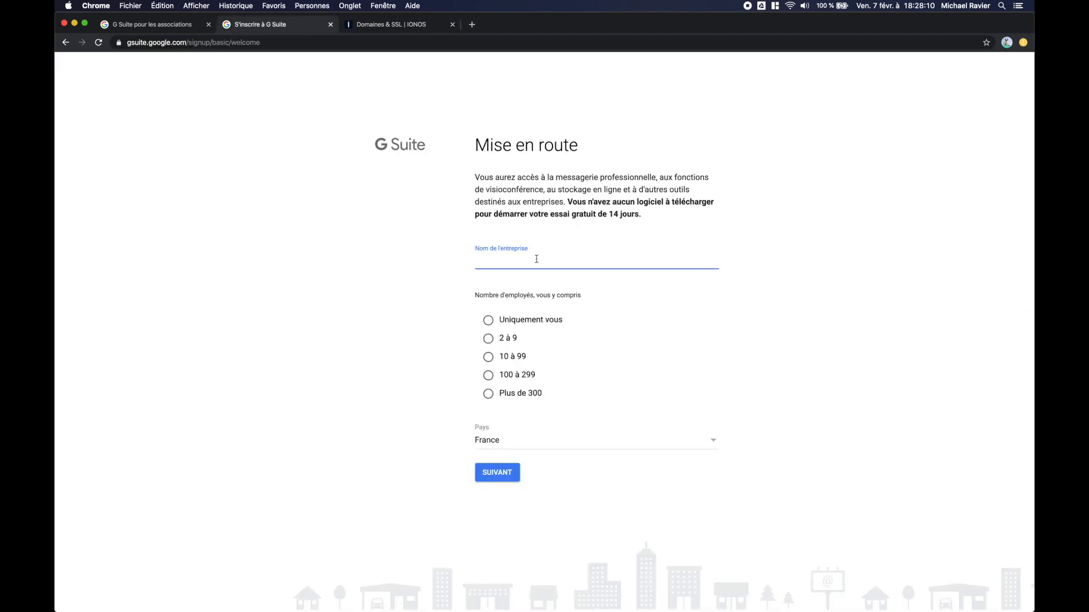
type("Sandbox Worklive")
left_click(488, 320)
left_click(497, 473)
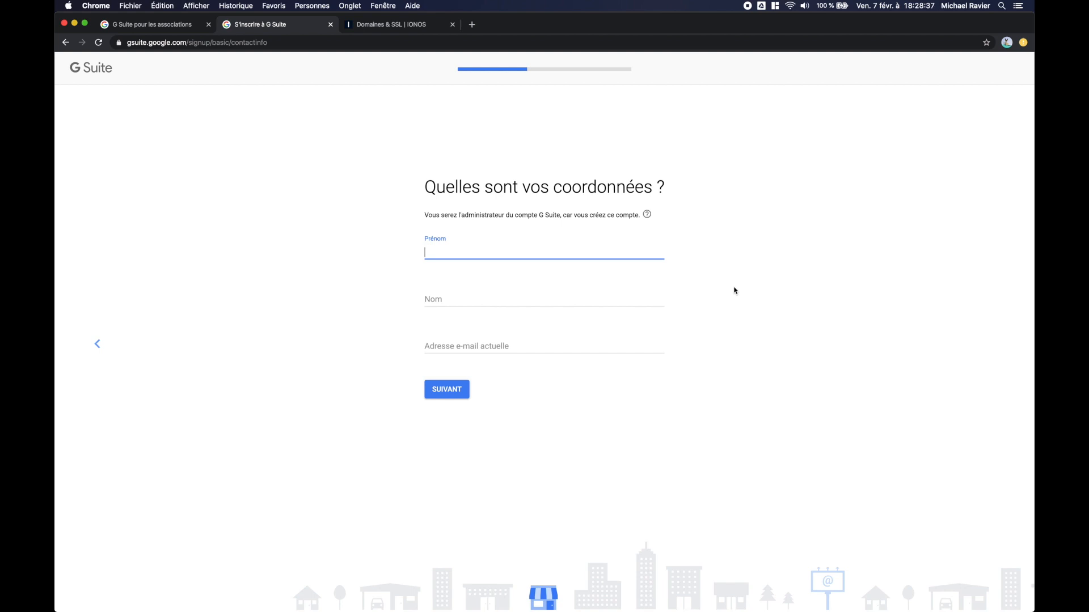
Step: Fill in the administrator's first name, last name and current e-mail address, then submit
key("Tab")
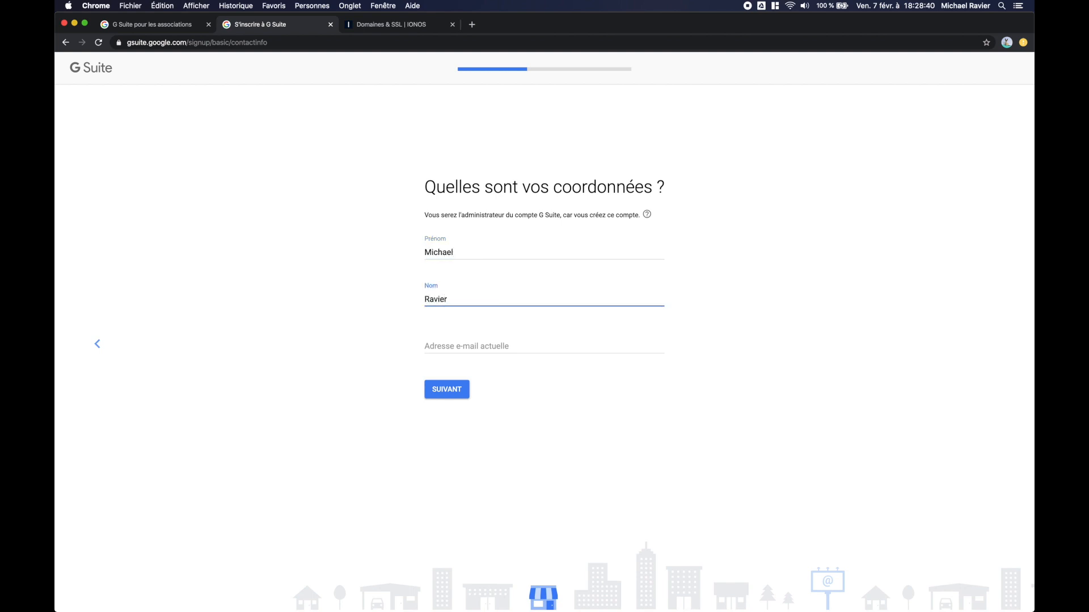
key("Tab")
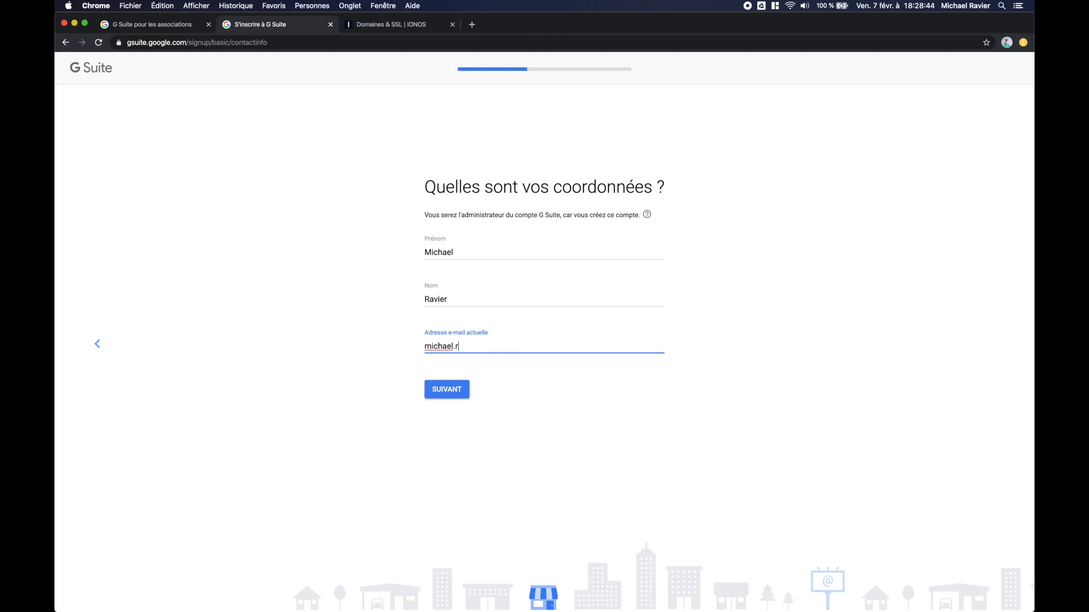
left_click(438, 391)
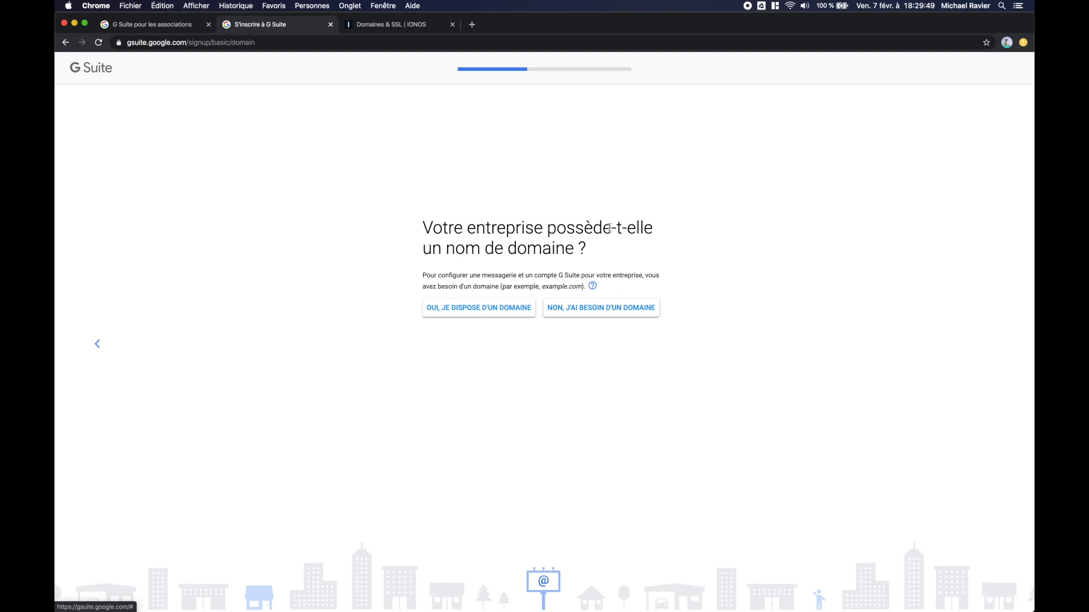
Step: Confirm you own a domain and enter sandbox.worklive.eu, copied from the IONOS page
left_click(486, 310)
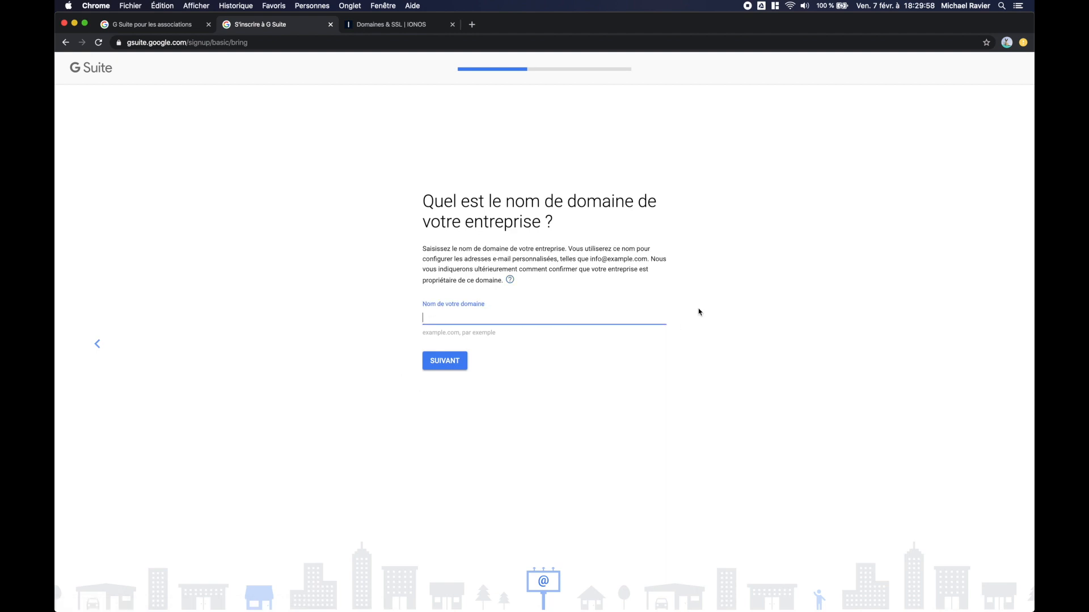
left_click(392, 26)
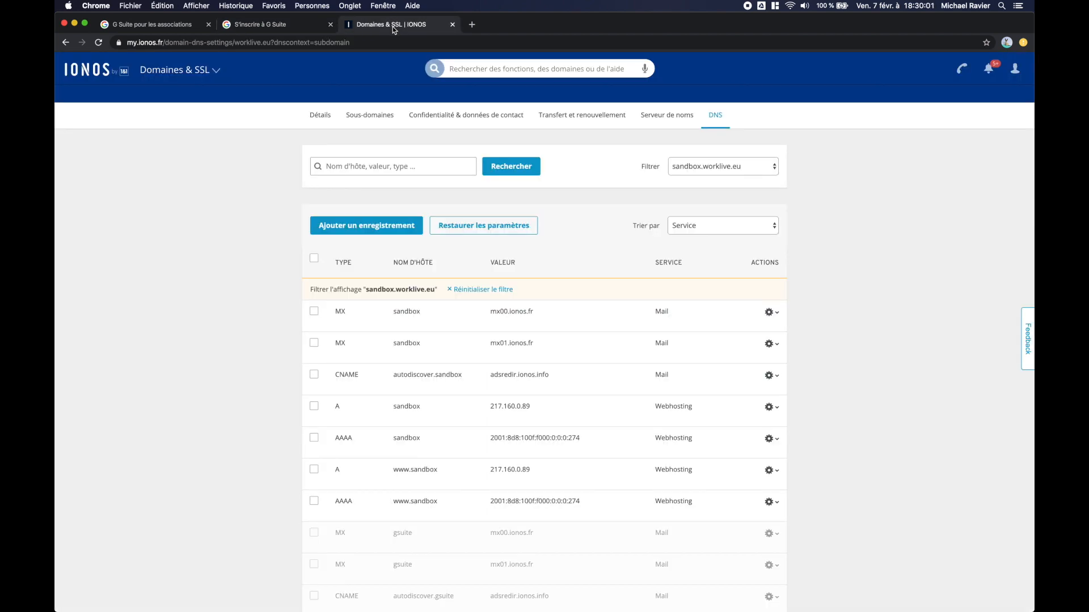
left_click_drag(366, 289, 427, 291)
key("super+c")
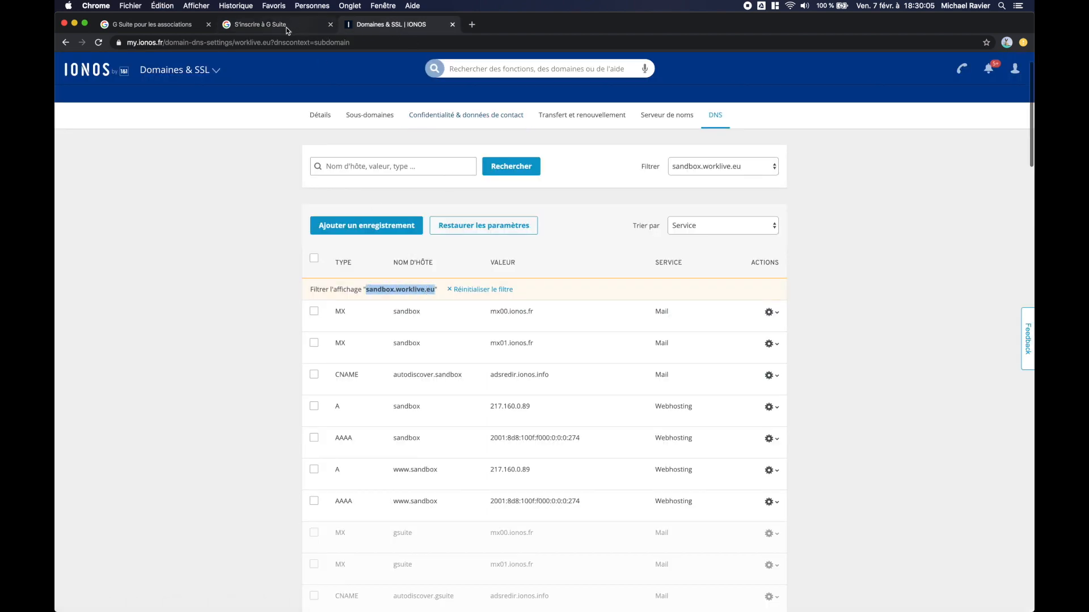
left_click(289, 26)
left_click(476, 316)
key("super+v")
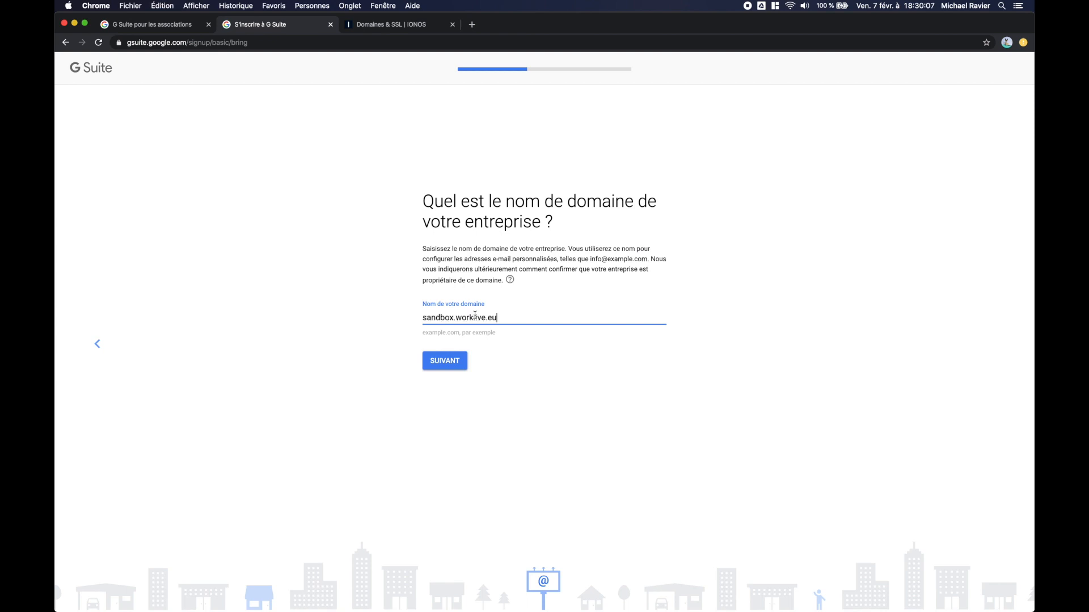
left_click(450, 365)
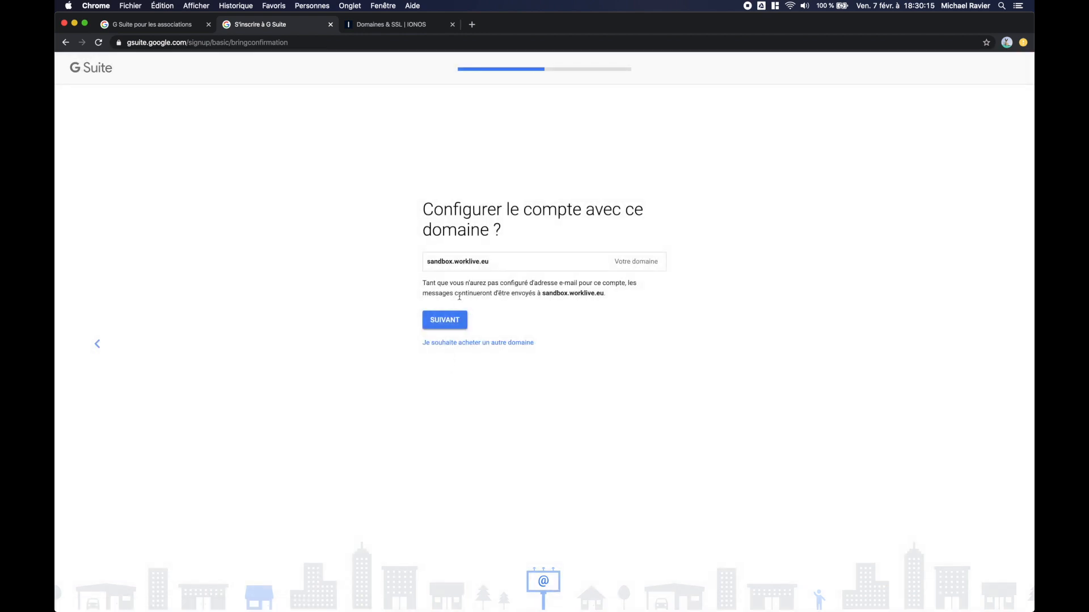
Step: Confirm the domain, decline tips e-mails, and enter the admin username and password
left_click(453, 318)
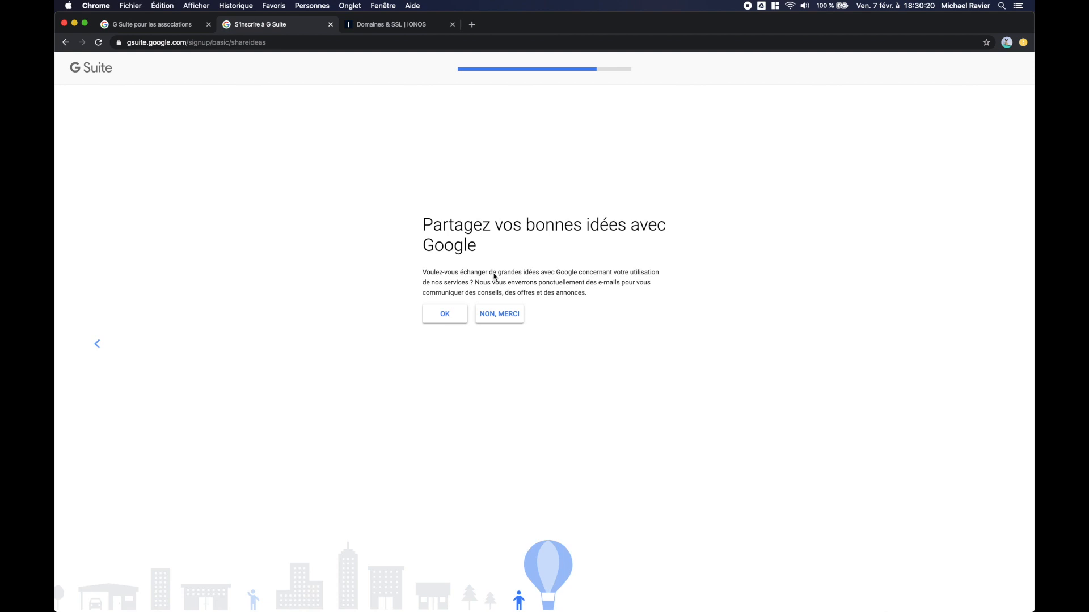
left_click(499, 315)
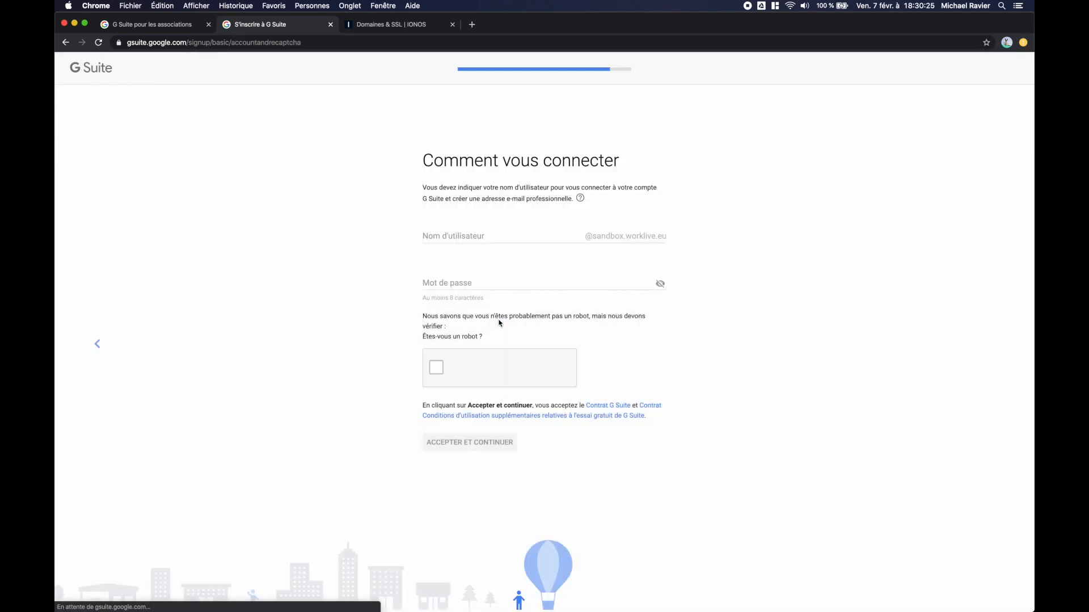
left_click(434, 233)
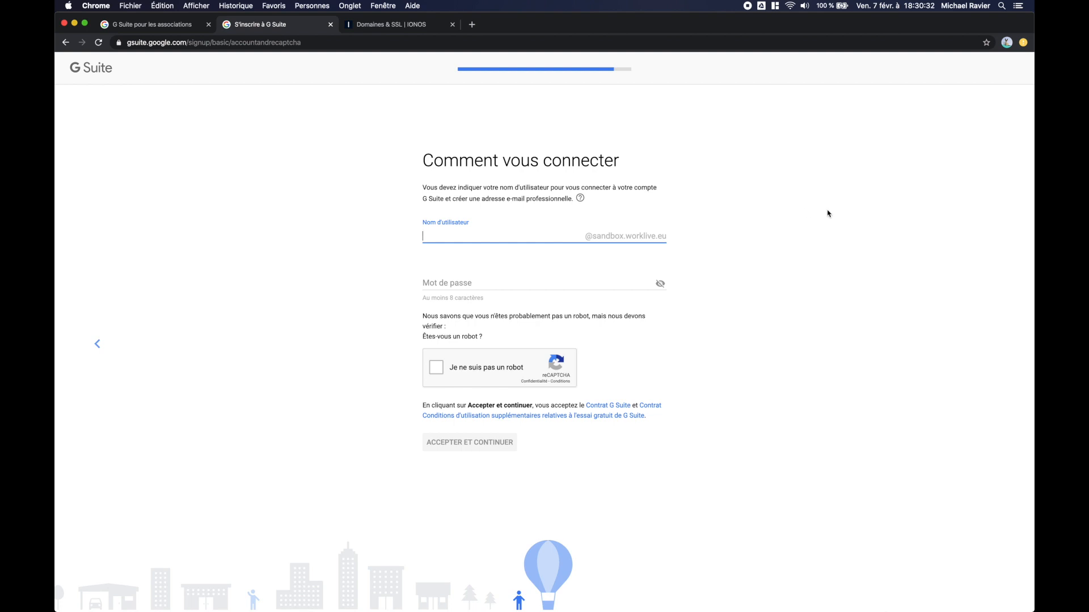
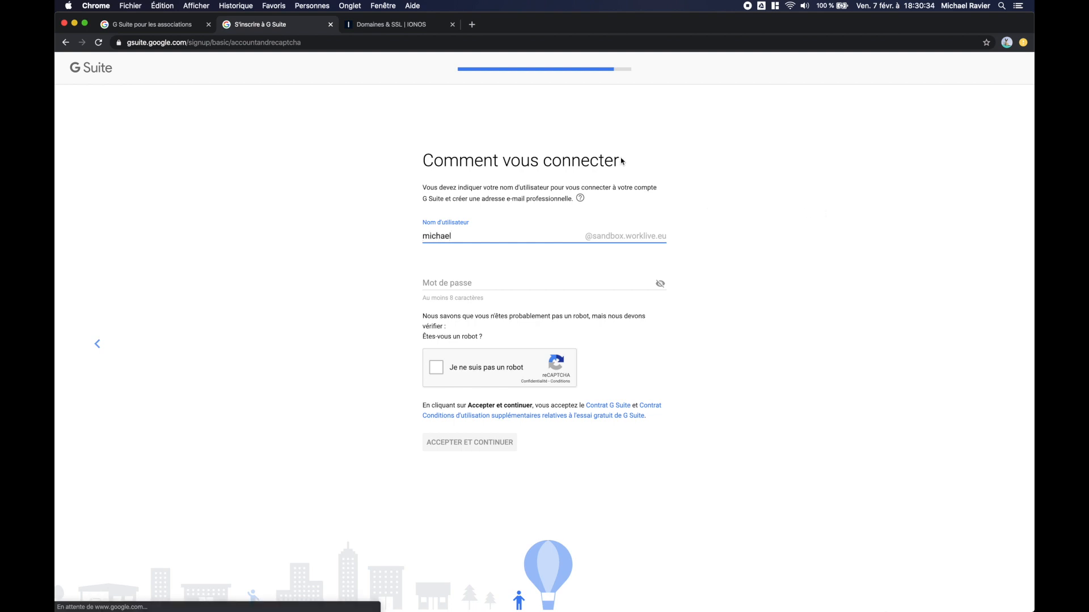
left_click(444, 284)
type("••••••")
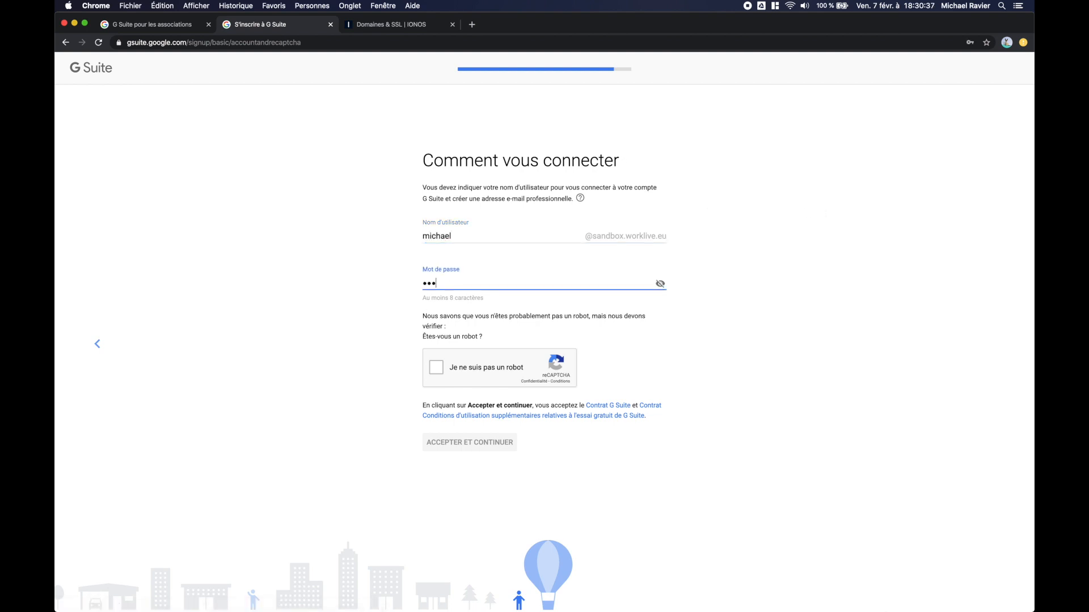
type("••")
Step: Pass the reCAPTCHA, accept the terms, and save the new password in the browser
left_click(433, 366)
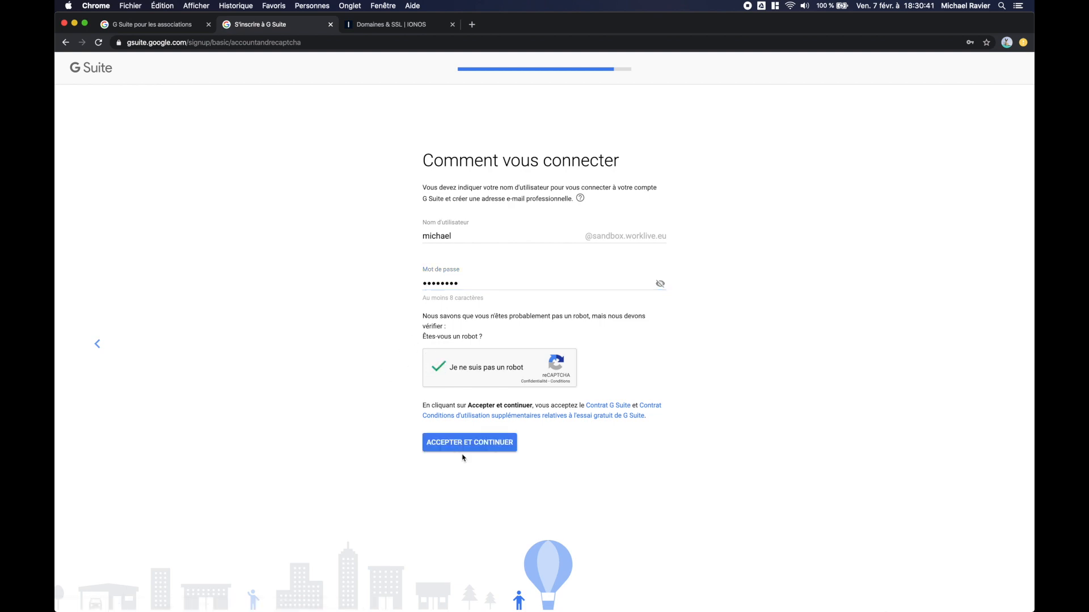
left_click(469, 445)
left_click(962, 126)
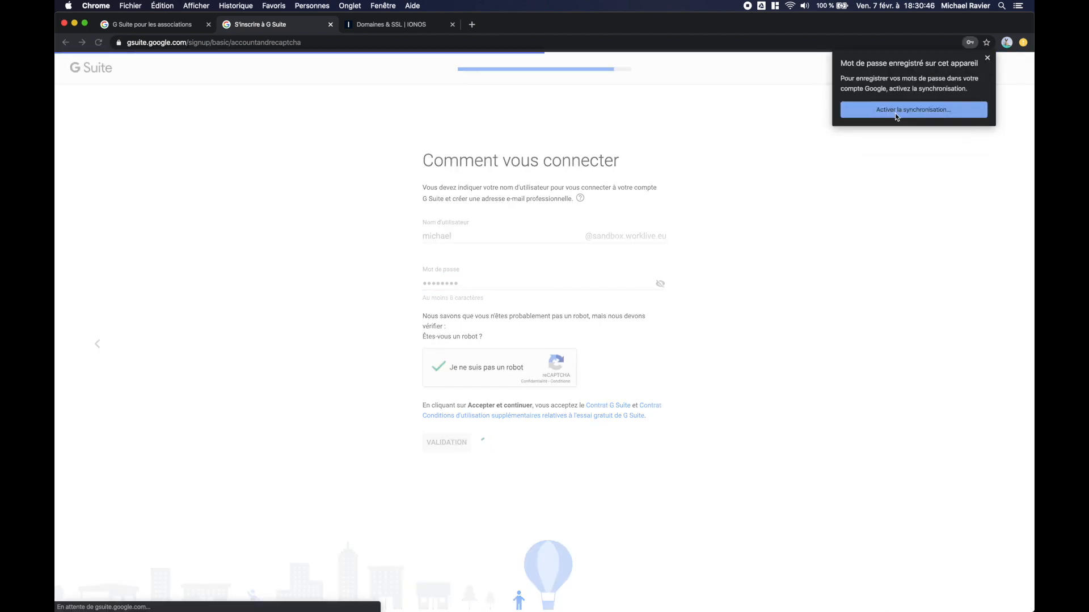
left_click(988, 57)
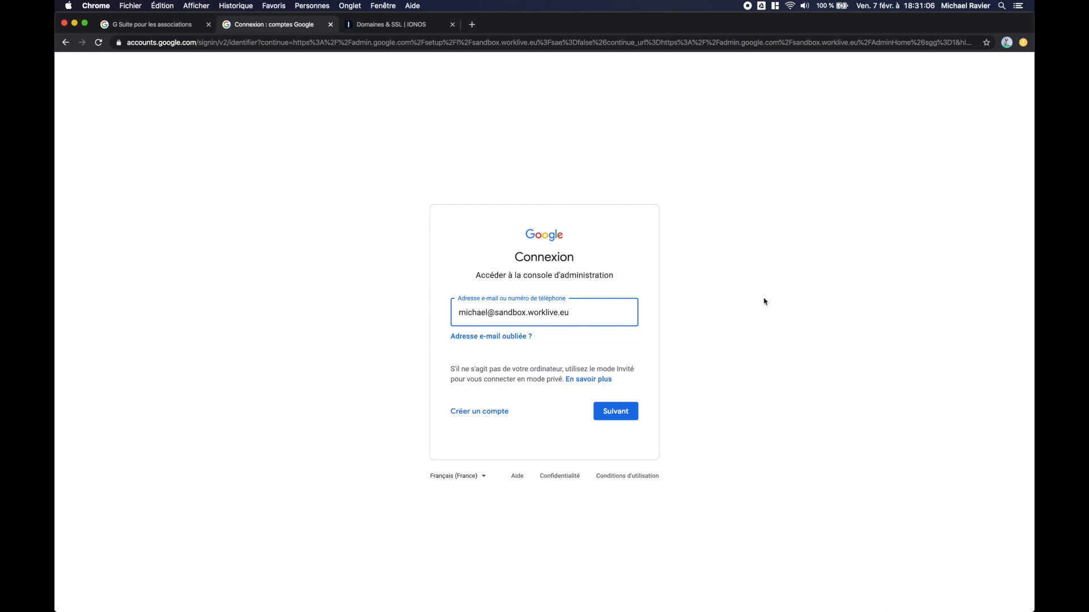
Step: Sign in to the new sandbox.worklive.eu account with its password and accept the terms
left_click(616, 412)
type("••••••••")
key("Return")
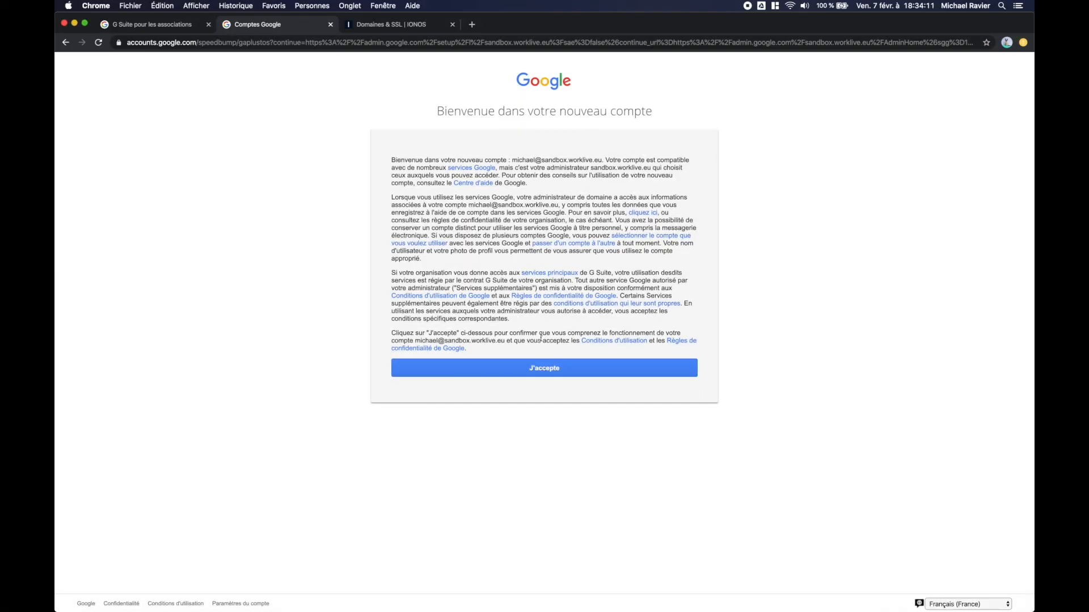
left_click(537, 376)
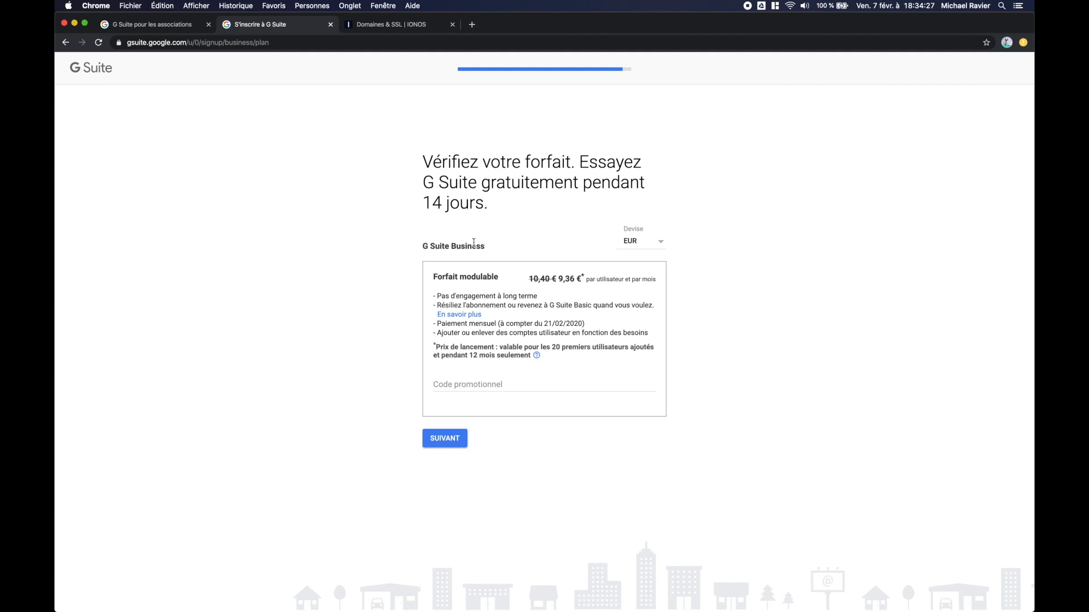
Step: Continue with the G Suite Business plan and review the Renouveler et payer checkout form
left_click(448, 440)
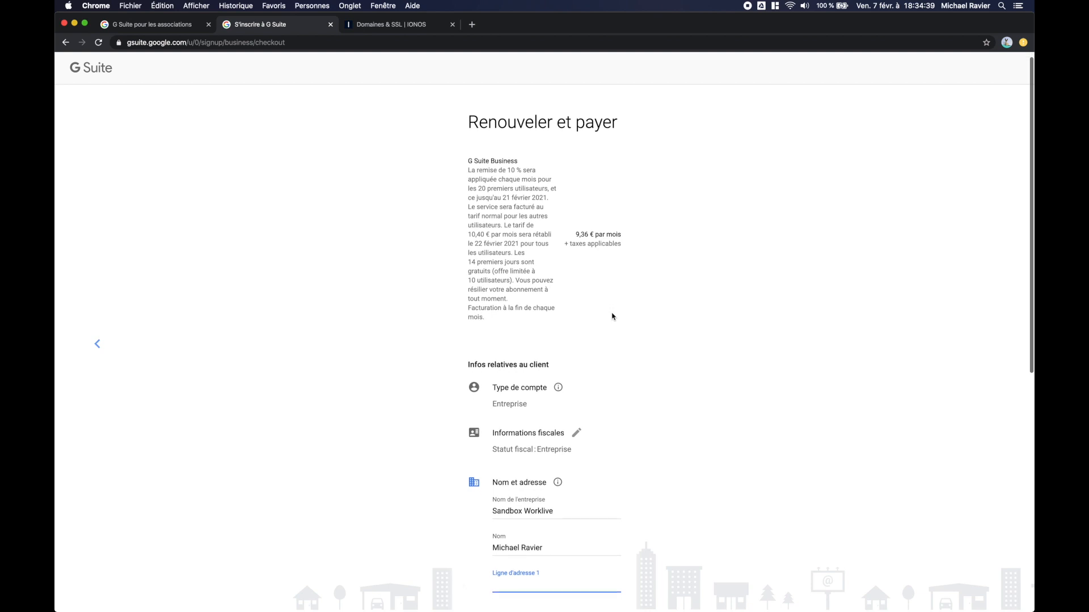
scroll(611, 315, "down", 4)
scroll(612, 316, "down", 4)
scroll(612, 314, "up", 3)
scroll(612, 314, "up", 1)
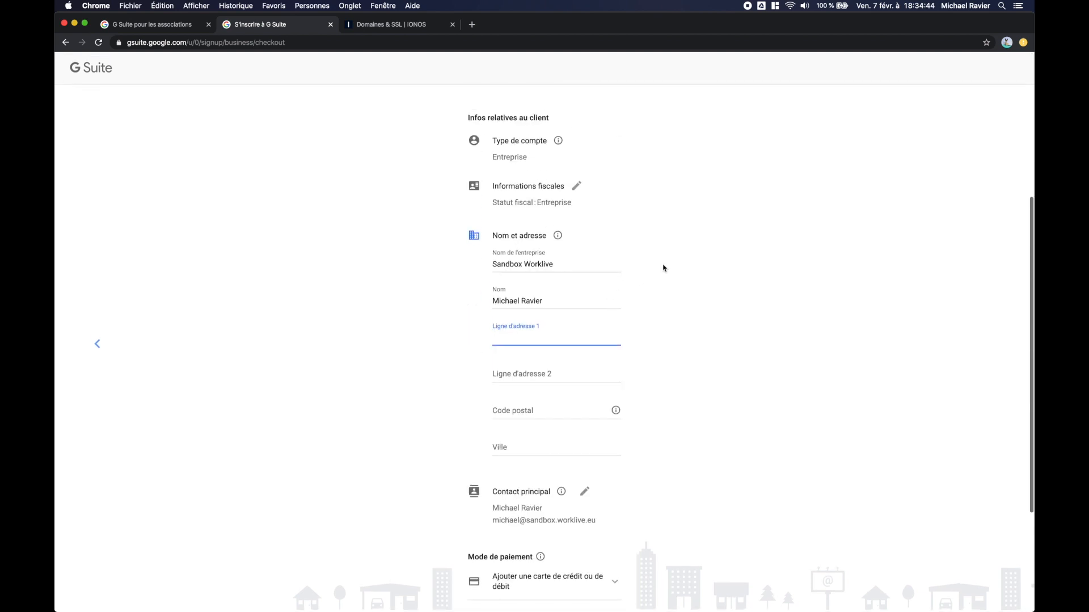
scroll(615, 329, "down", 2)
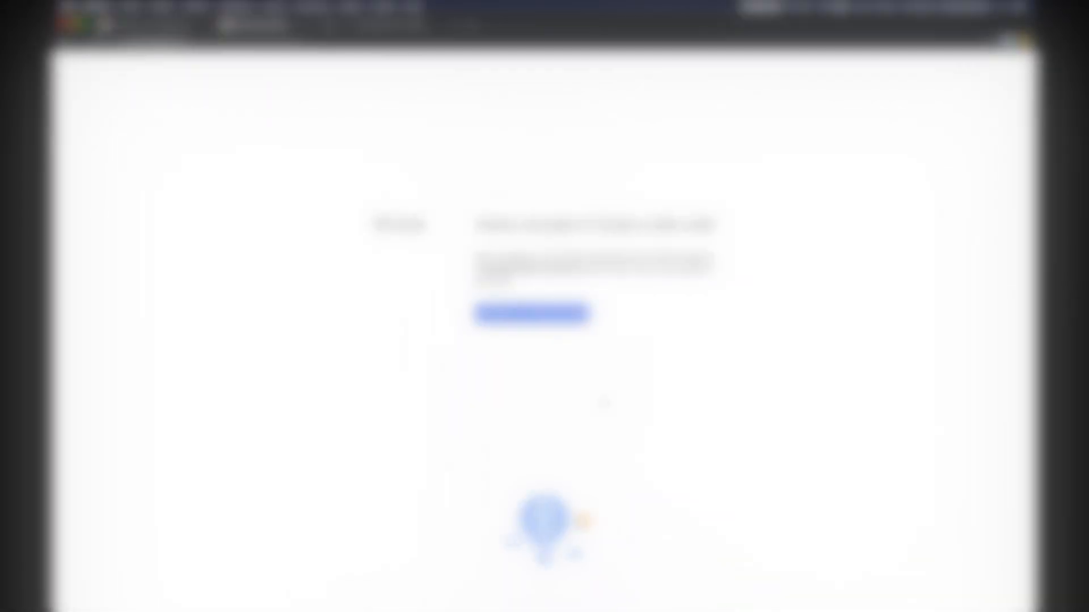
Step: Go to account setup, pass the admin console welcome, and start validating sandbox.worklive.eu
left_click(529, 316)
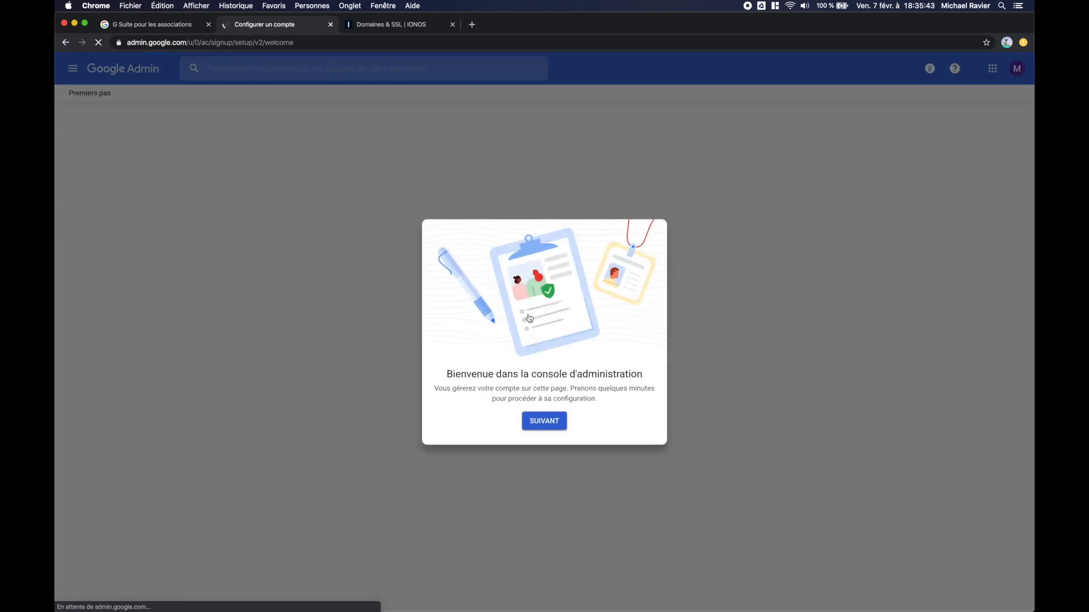
left_click(545, 422)
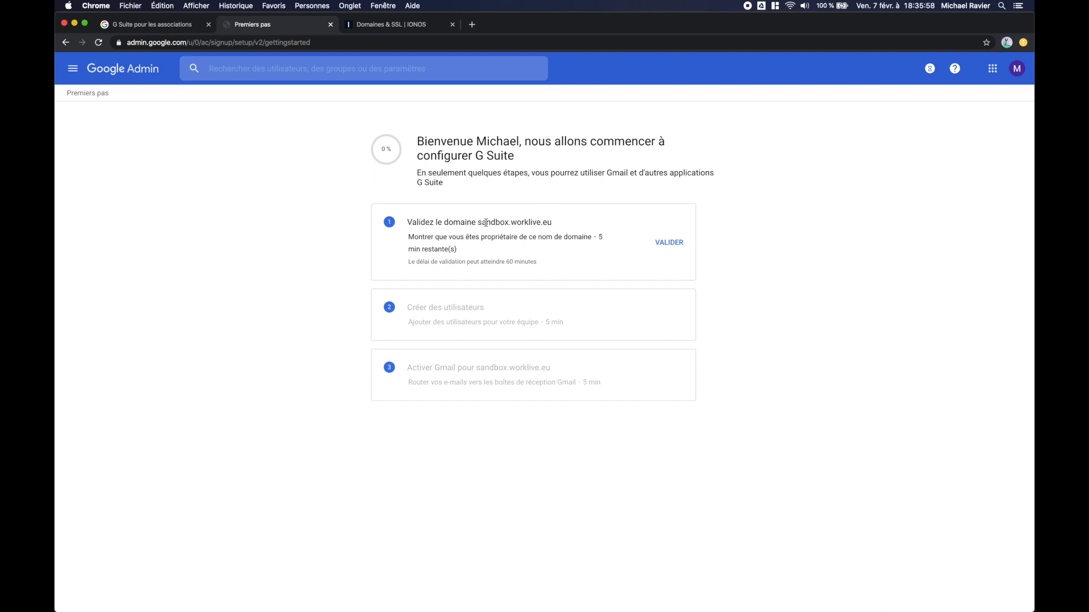
left_click_drag(478, 222, 549, 220)
left_click(674, 247)
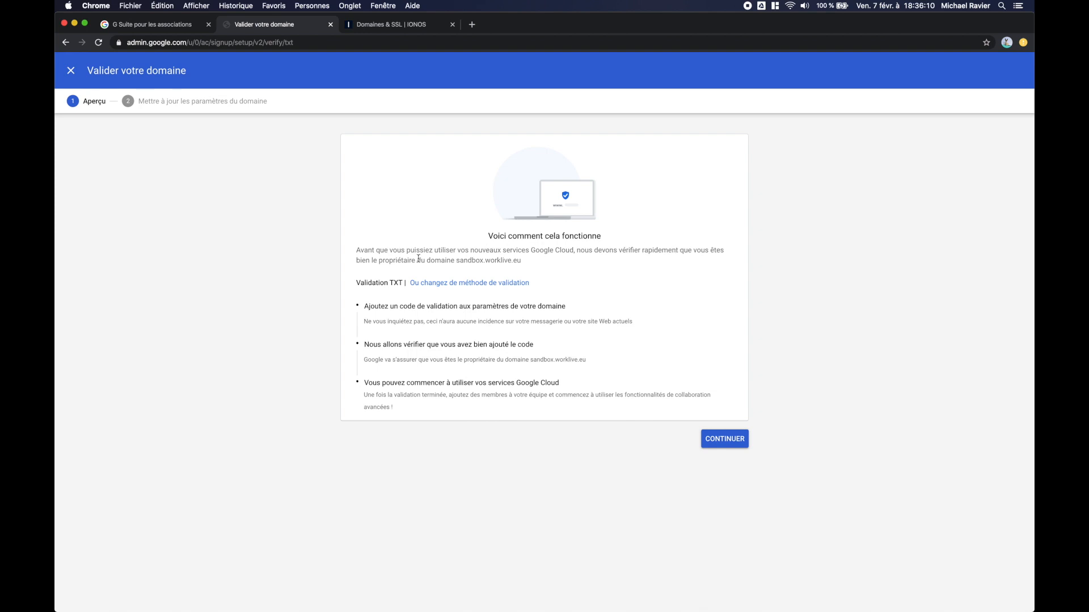
Step: Copy the TXT verification code from Google Admin and bring up the IONOS DNS records
left_click(390, 26)
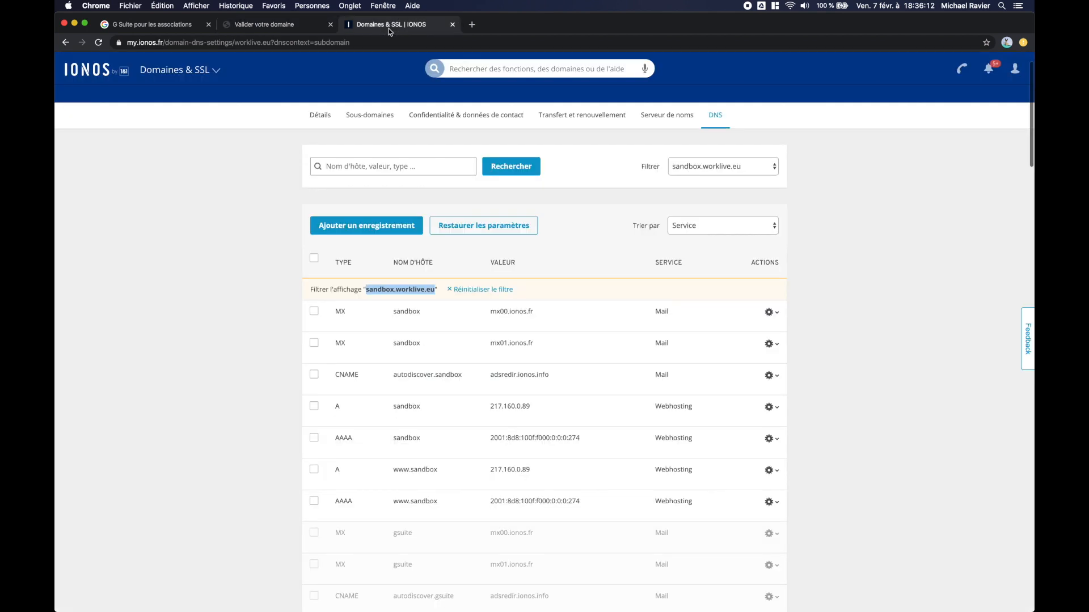
left_click(275, 333)
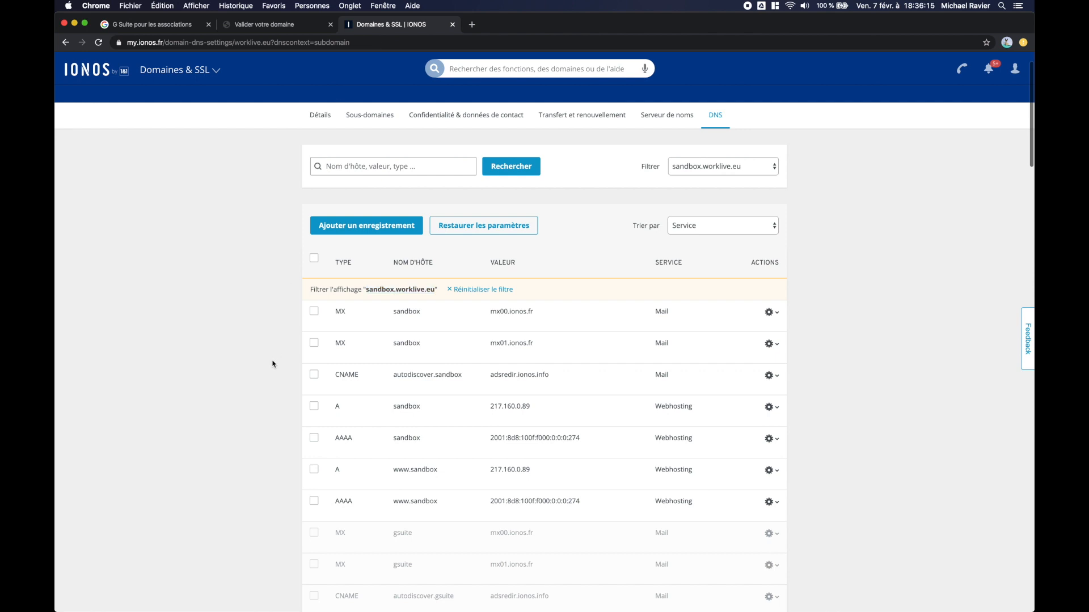
left_click(264, 25)
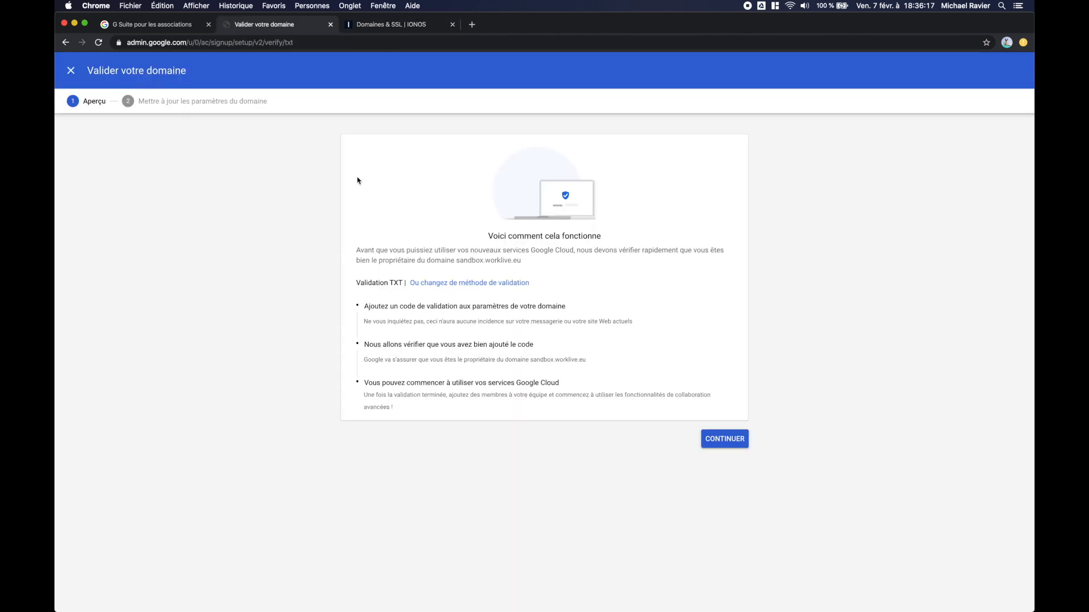
left_click(734, 446)
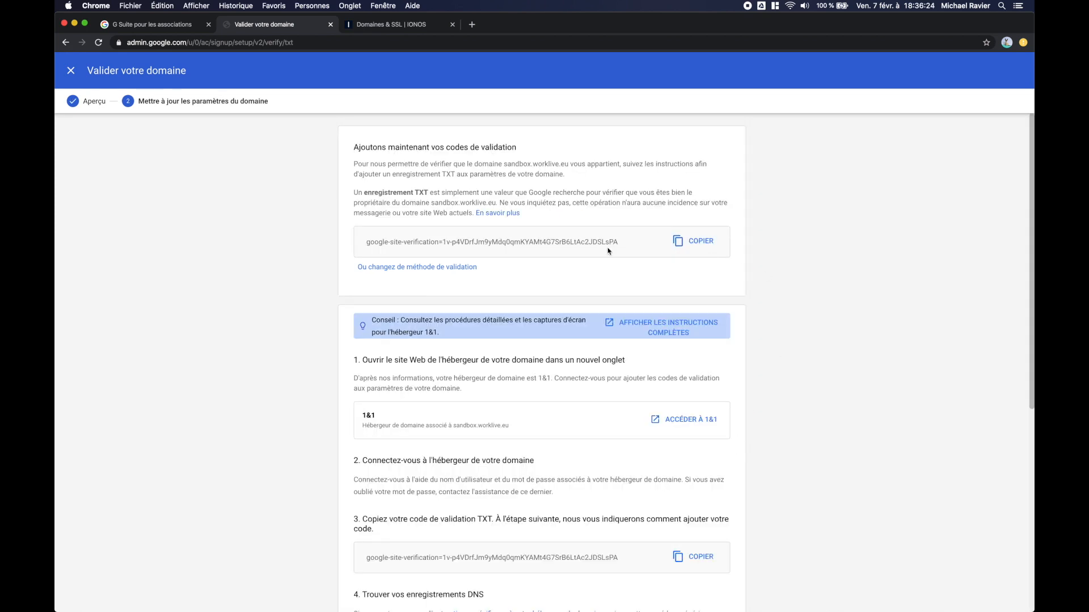
left_click(702, 242)
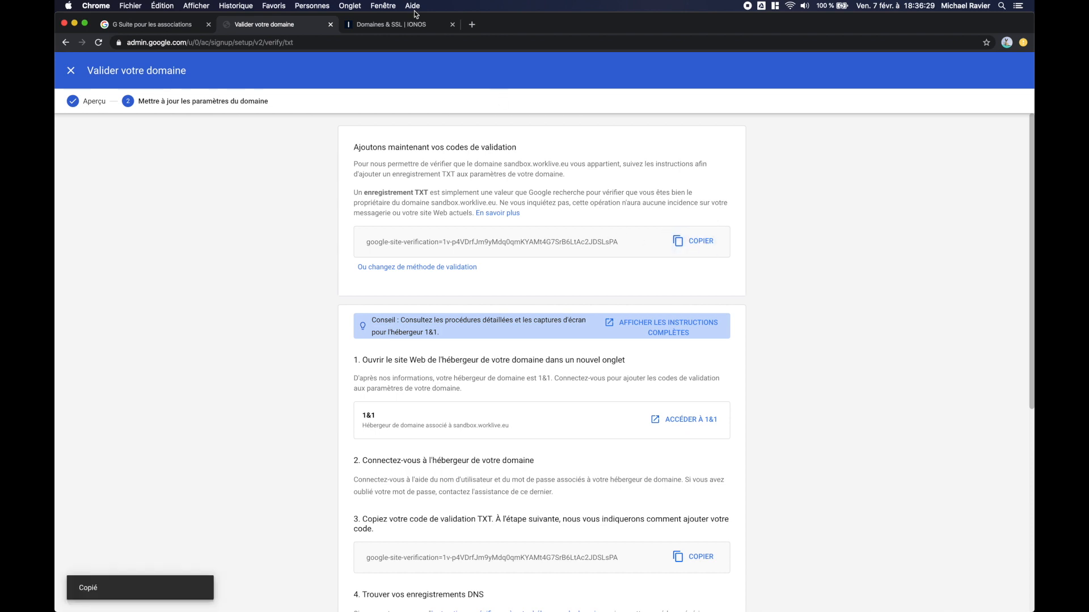
left_click(389, 26)
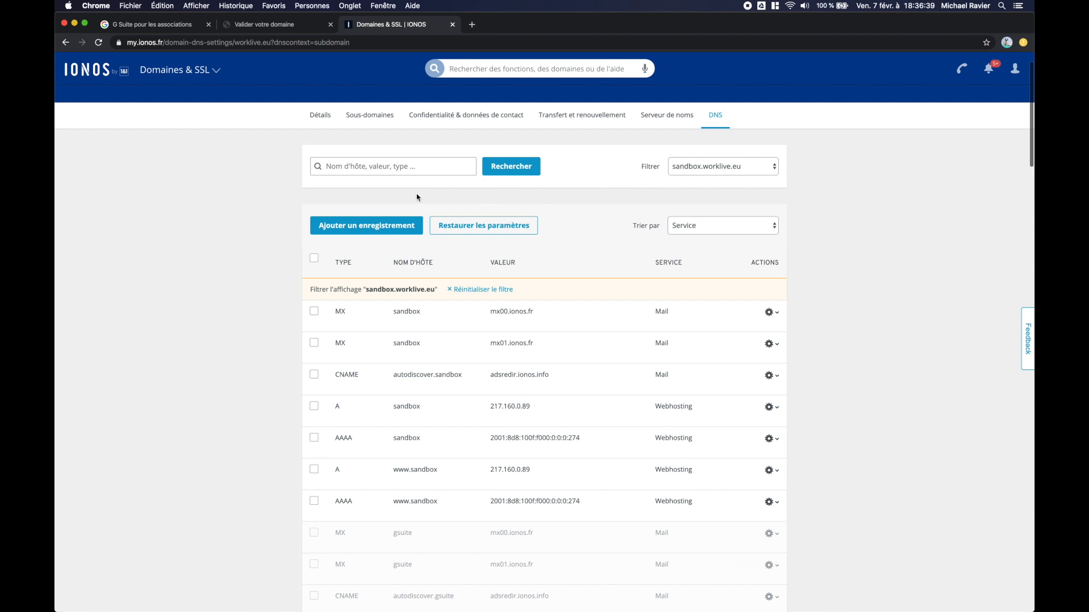
Step: Add an IONOS TXT record for sandbox containing the pasted Google verification code, then return to Google
left_click(368, 228)
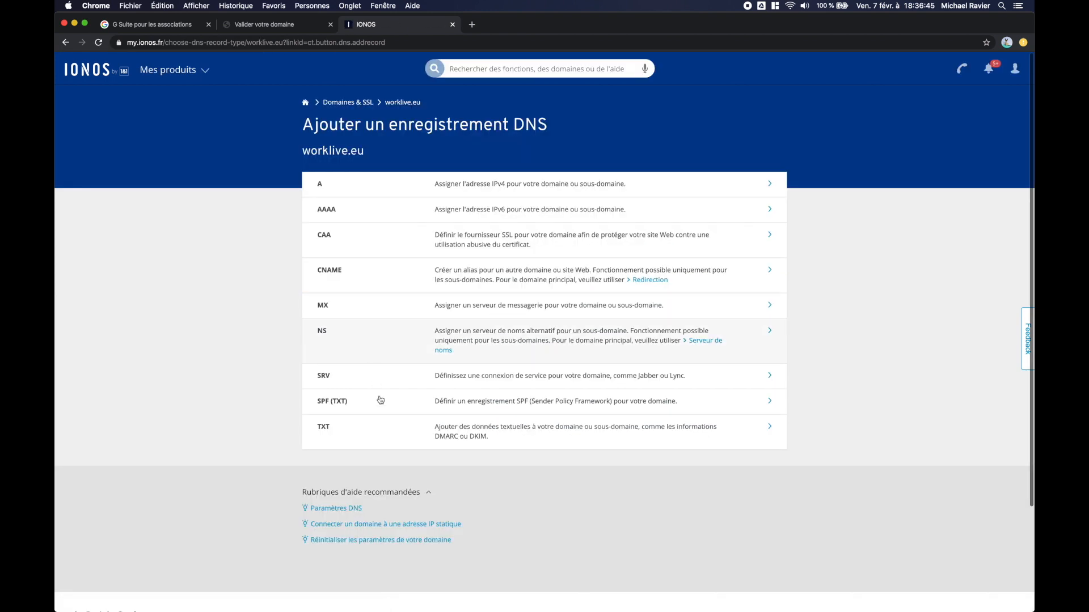
left_click(414, 428)
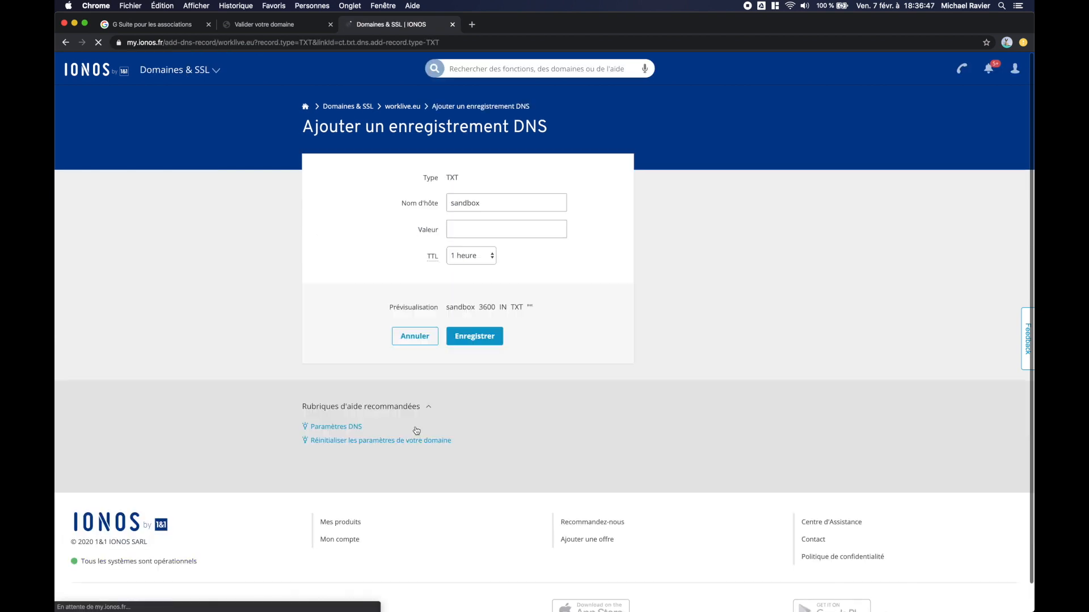
left_click(481, 229)
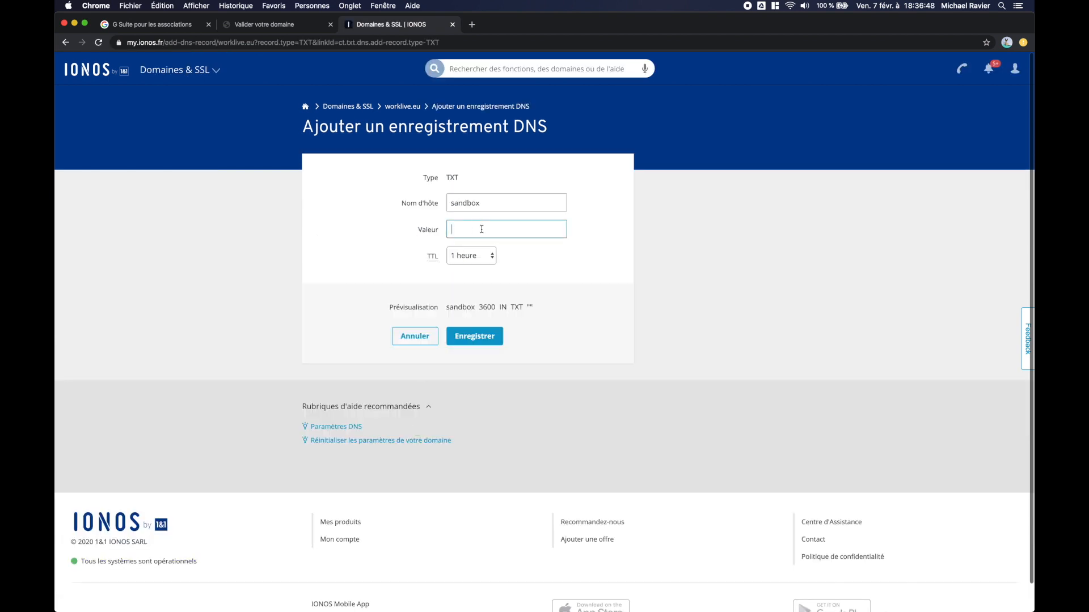
key("super+v")
left_click(479, 357)
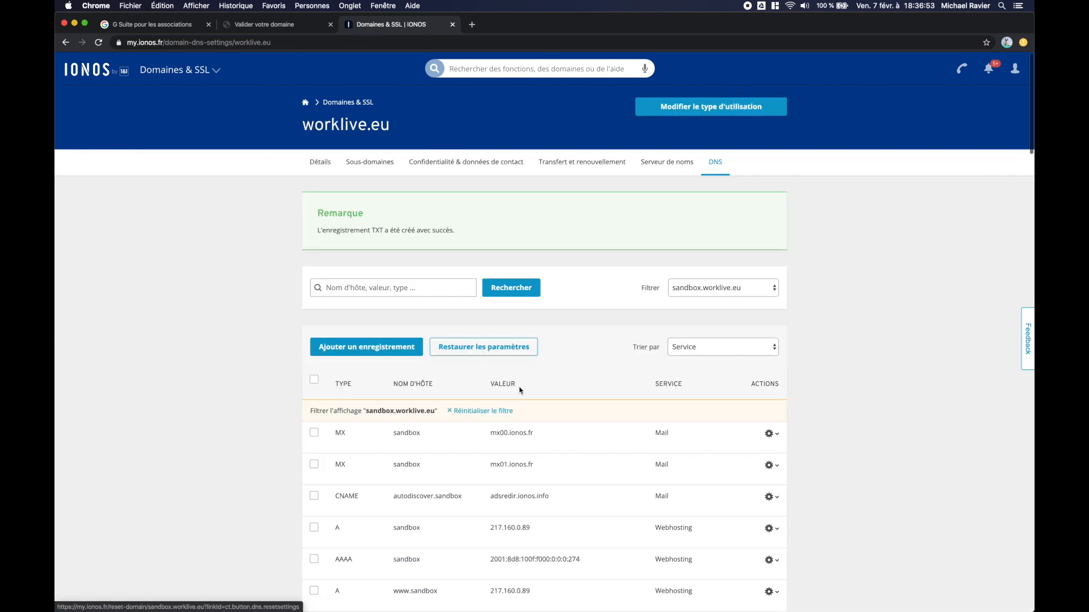
scroll(253, 414, "down", 5)
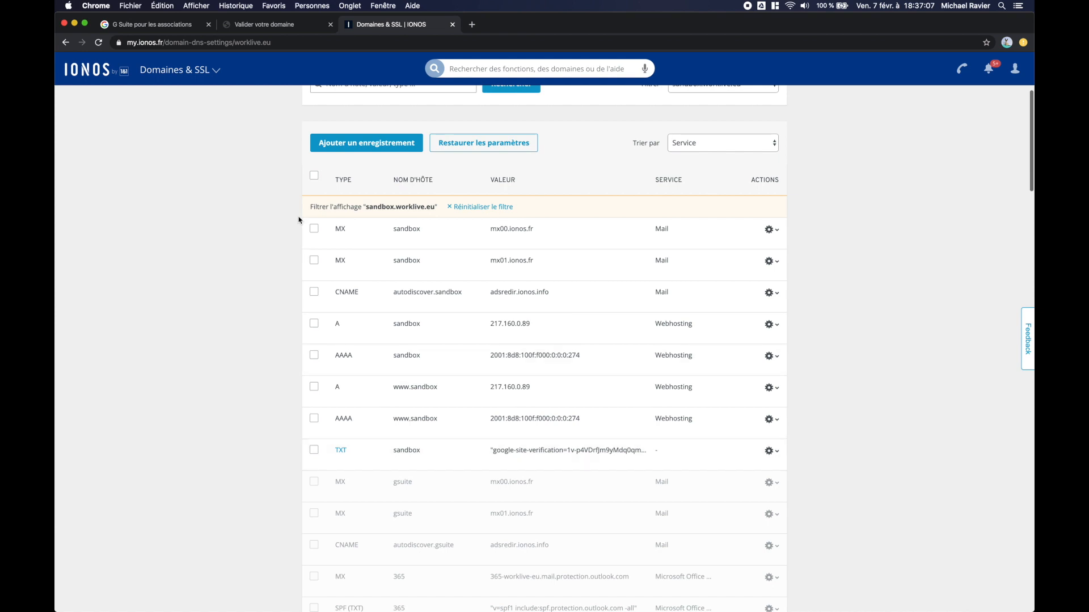
left_click(254, 33)
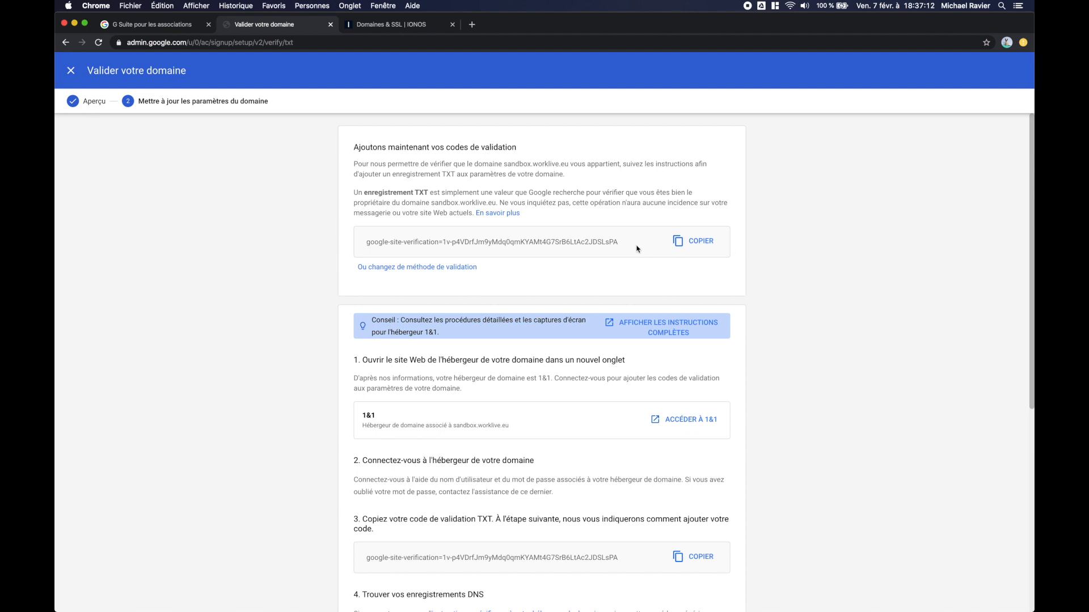
Step: Validate sandbox.worklive.eu with VALIDER MON DOMAINE, then return to the Google Admin console home
left_click_drag(628, 245, 364, 243)
left_click(365, 244)
left_click(951, 331)
scroll(951, 331, "down", 6)
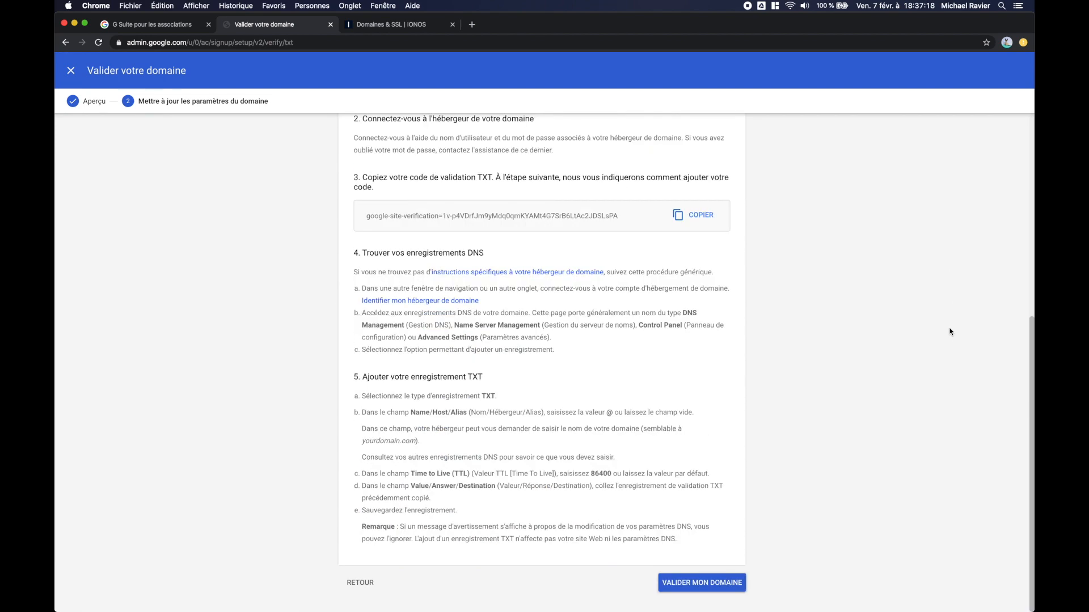
left_click(684, 587)
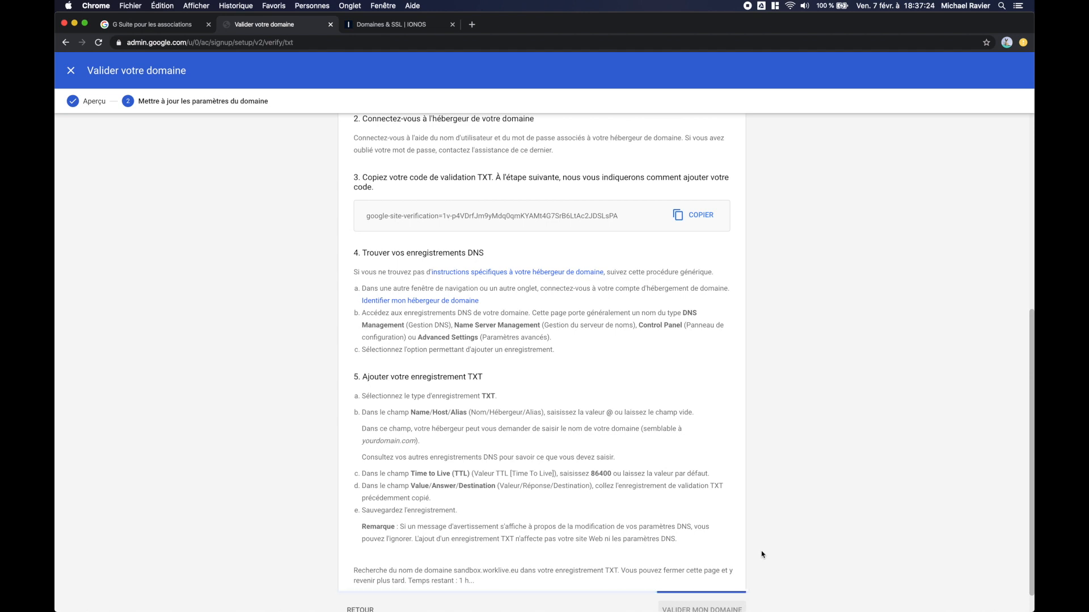
scroll(763, 554, "down", 1)
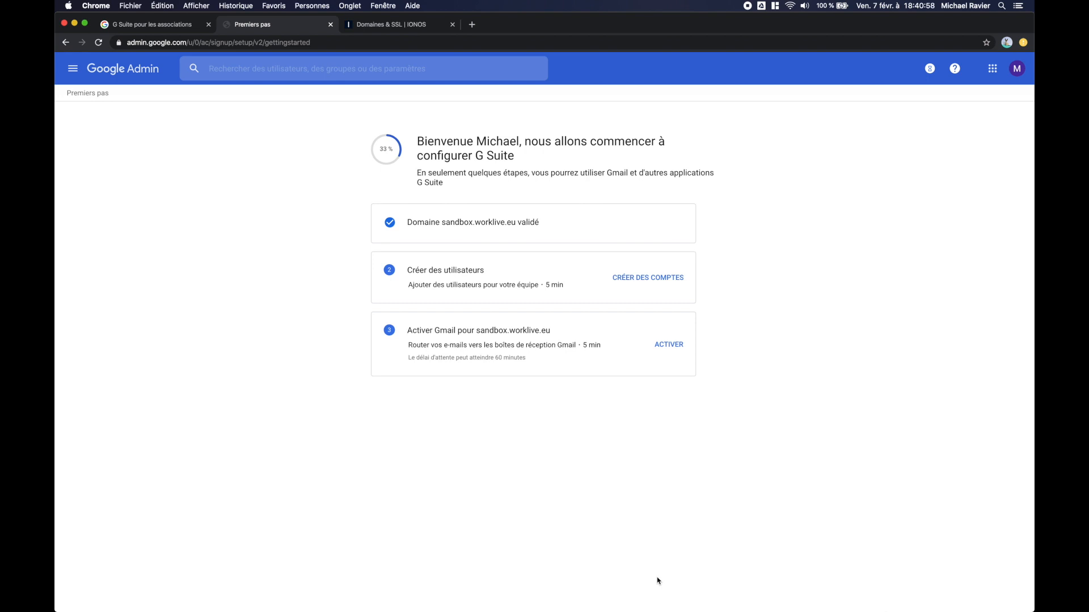
left_click(130, 73)
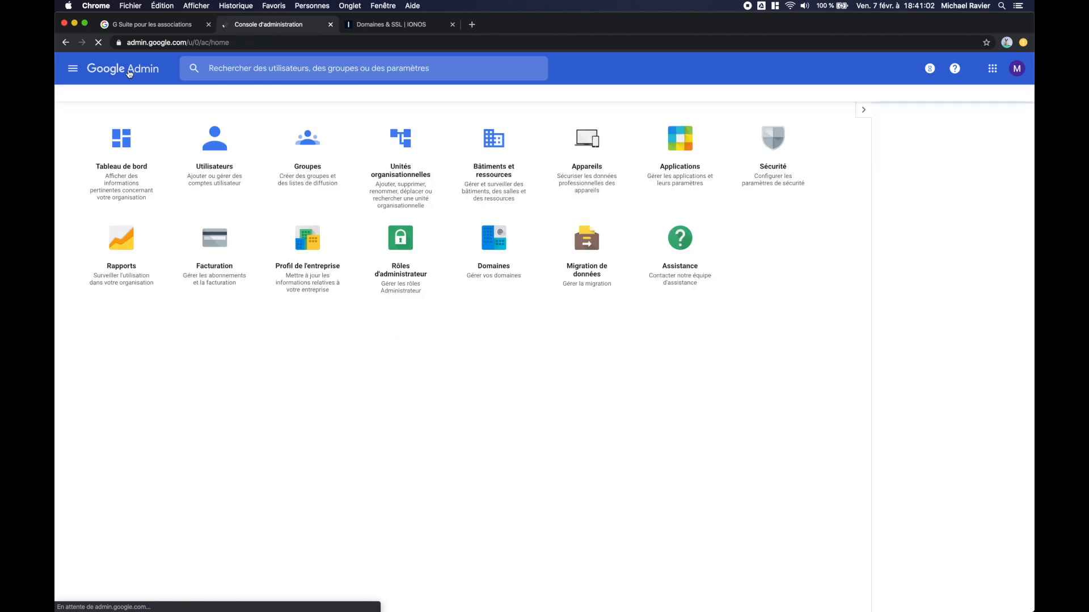
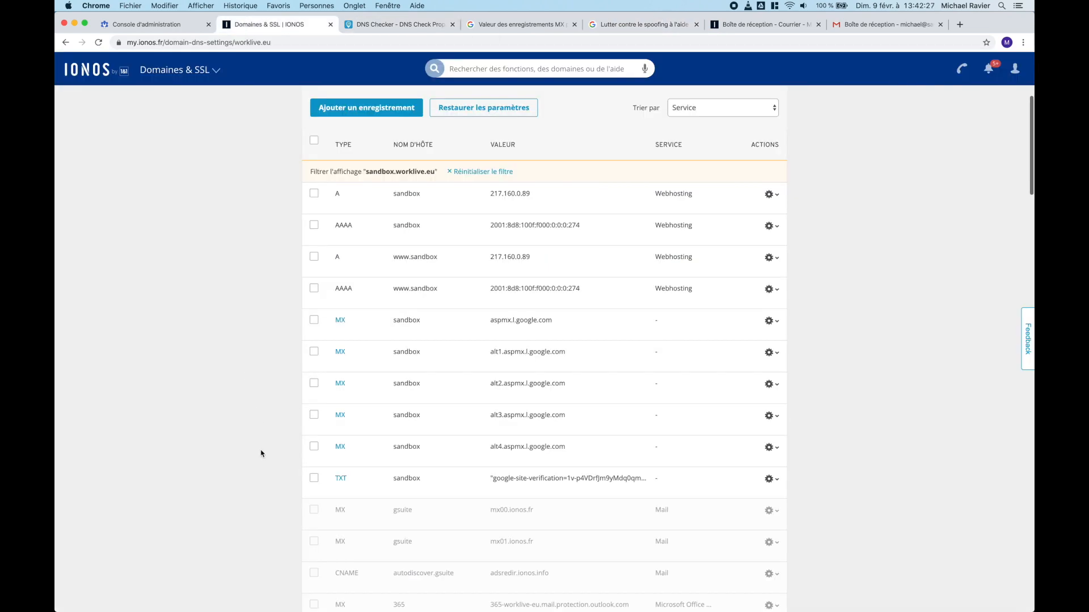
scroll(262, 451, "down", 1)
scroll(261, 452, "up", 2)
scroll(261, 453, "down", 2)
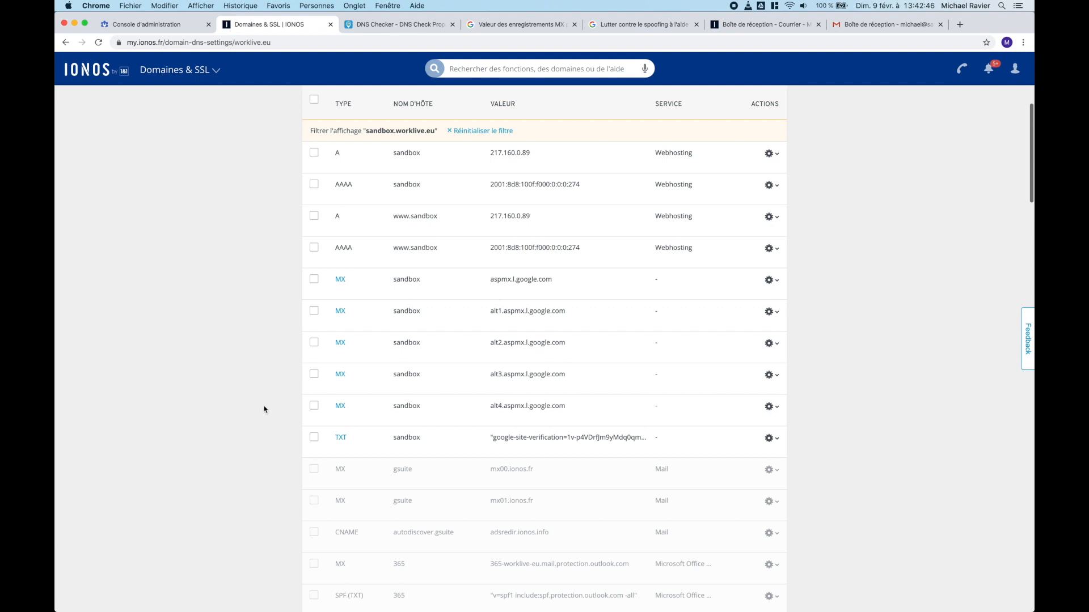
scroll(270, 331, "up", 2)
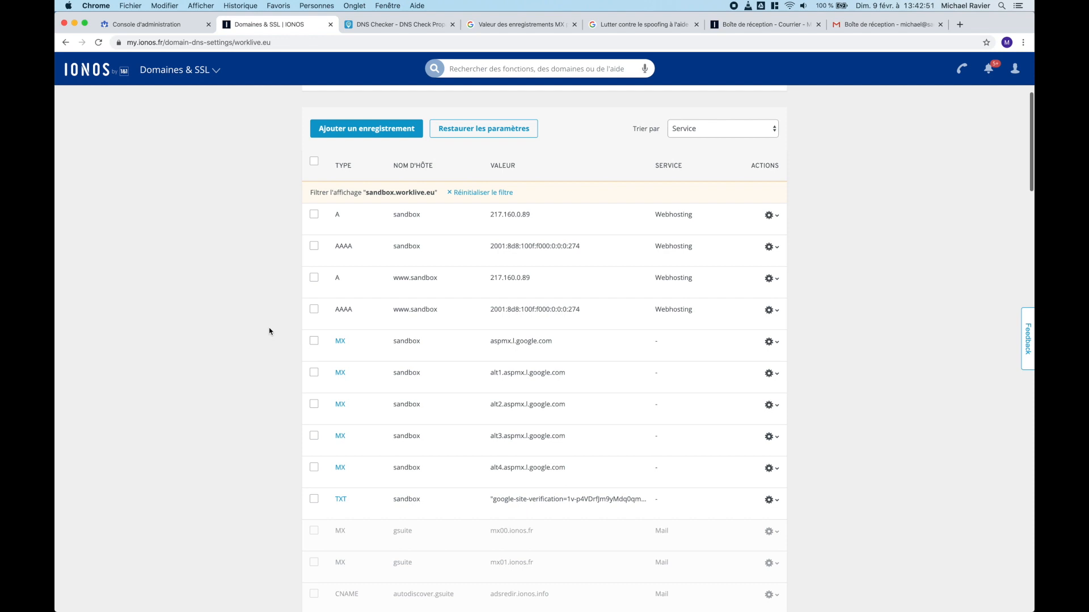
Step: Add a sandbox TXT record 'v=spf1 include:_spf.google.com ~all' without the trailing period, and save it
left_click(376, 131)
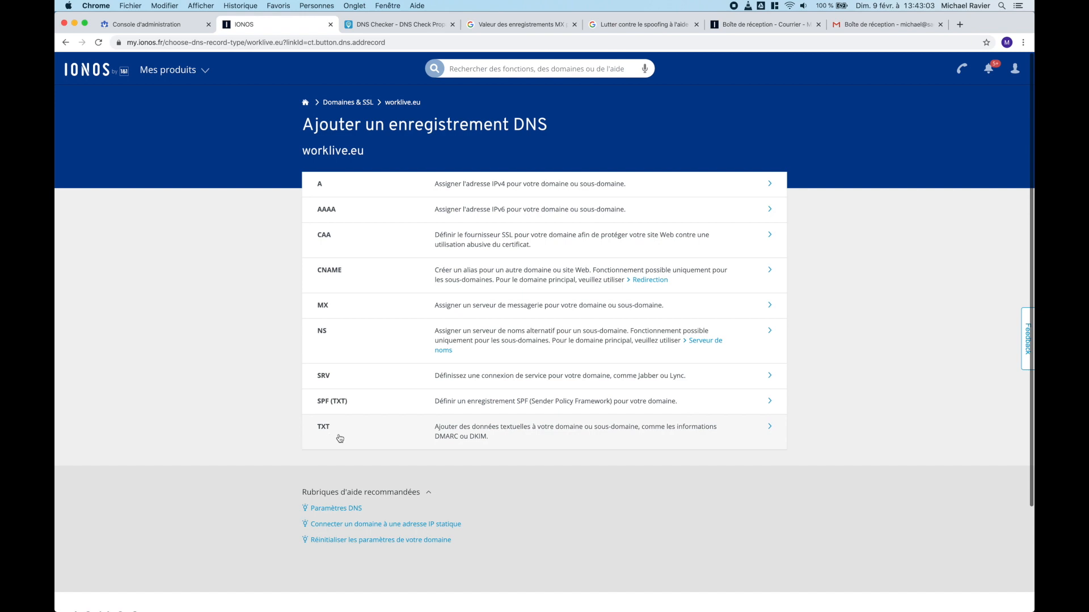
left_click(342, 431)
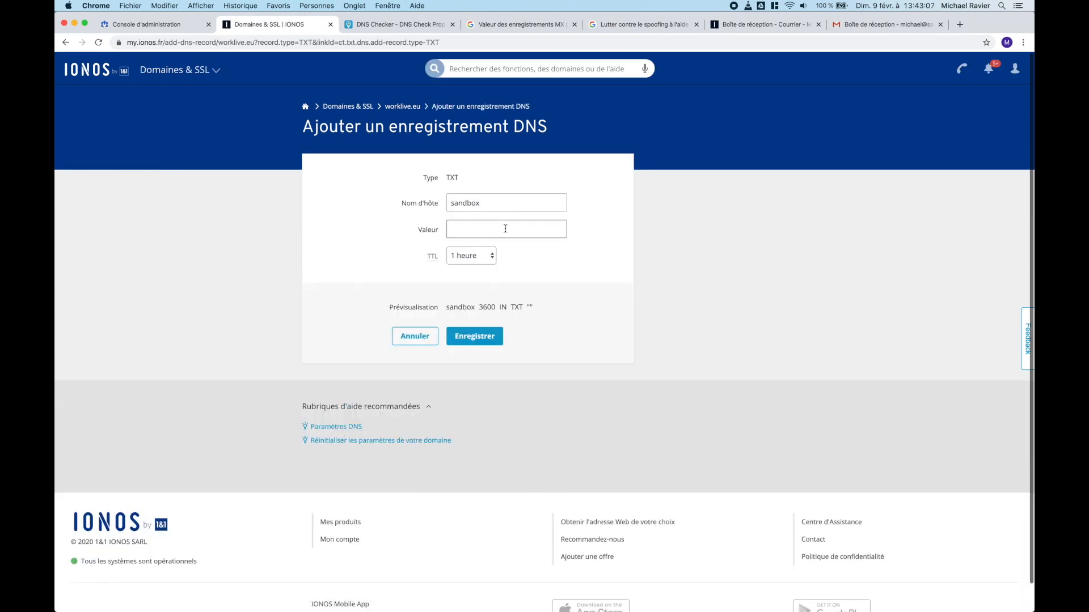
left_click(505, 229)
type("v=spf1 include:_spf.google.com ~all.")
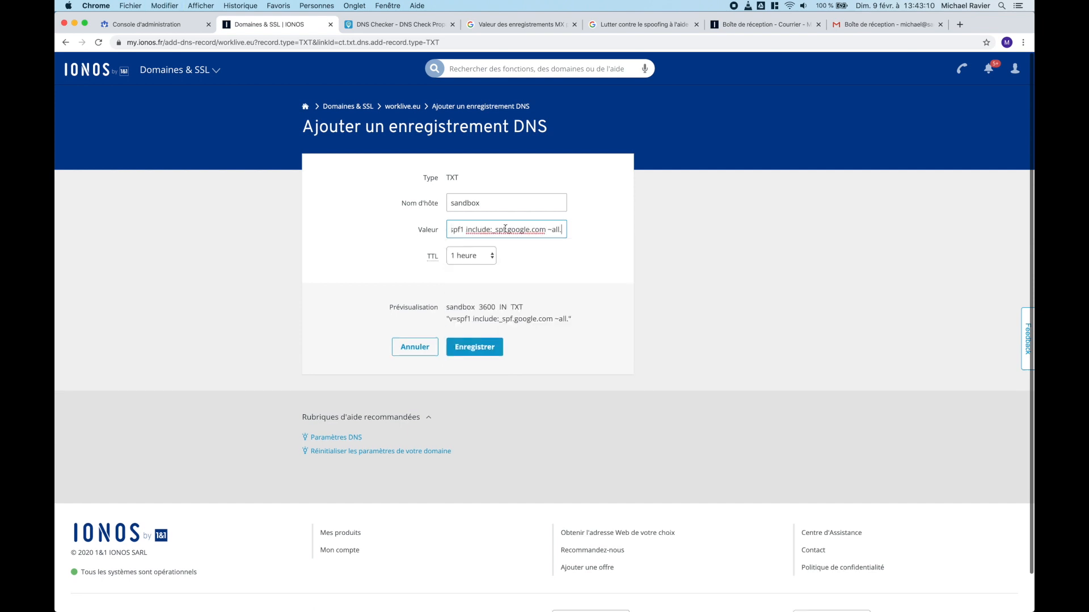
key("Return")
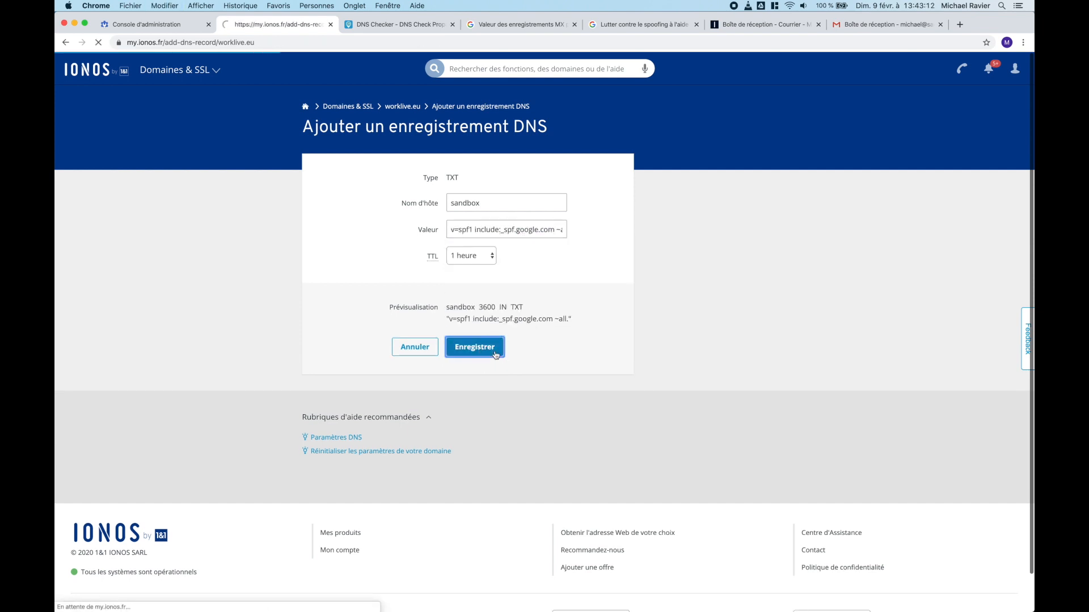
left_click_drag(520, 229, 572, 234)
key("Right")
key("BackSpace")
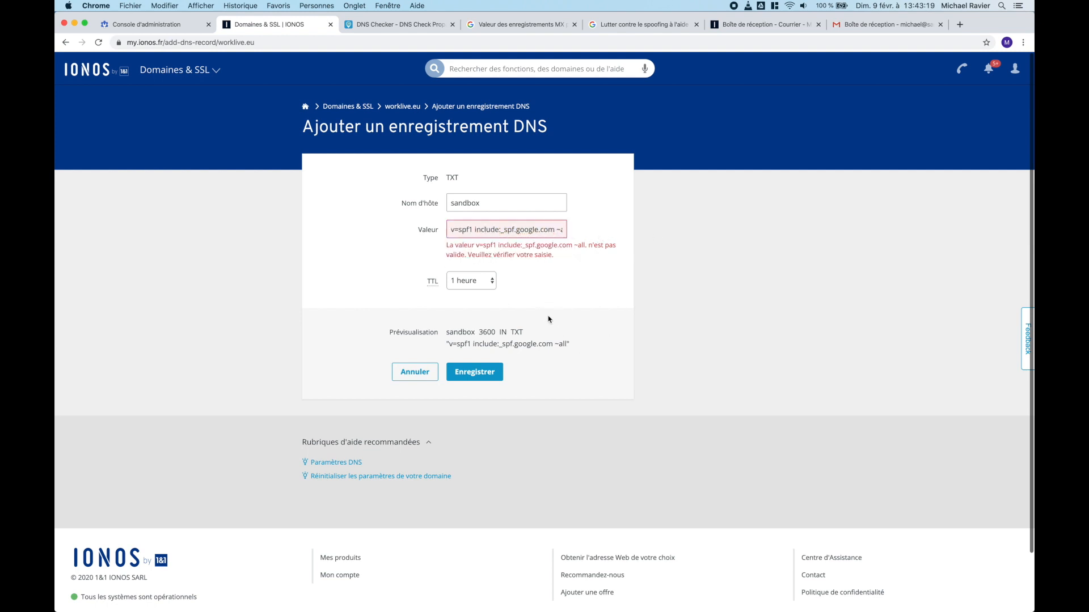
left_click(457, 379)
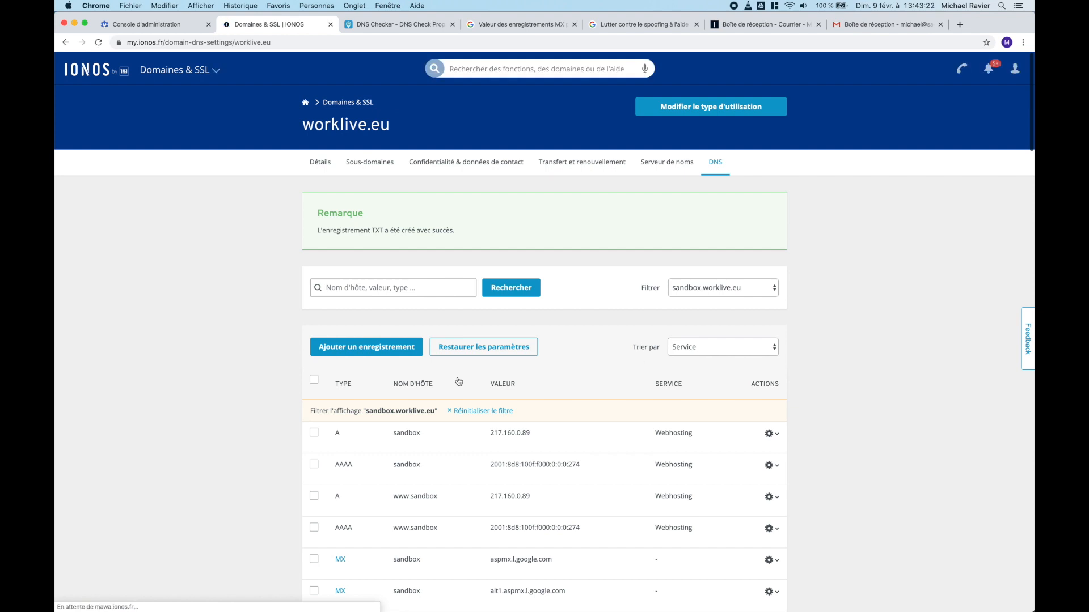
Step: Confirm the SPF TXT row for sandbox in the IONOS DNS table, then return to Google Admin
scroll(921, 424, "down", 5)
scroll(921, 424, "down", 3)
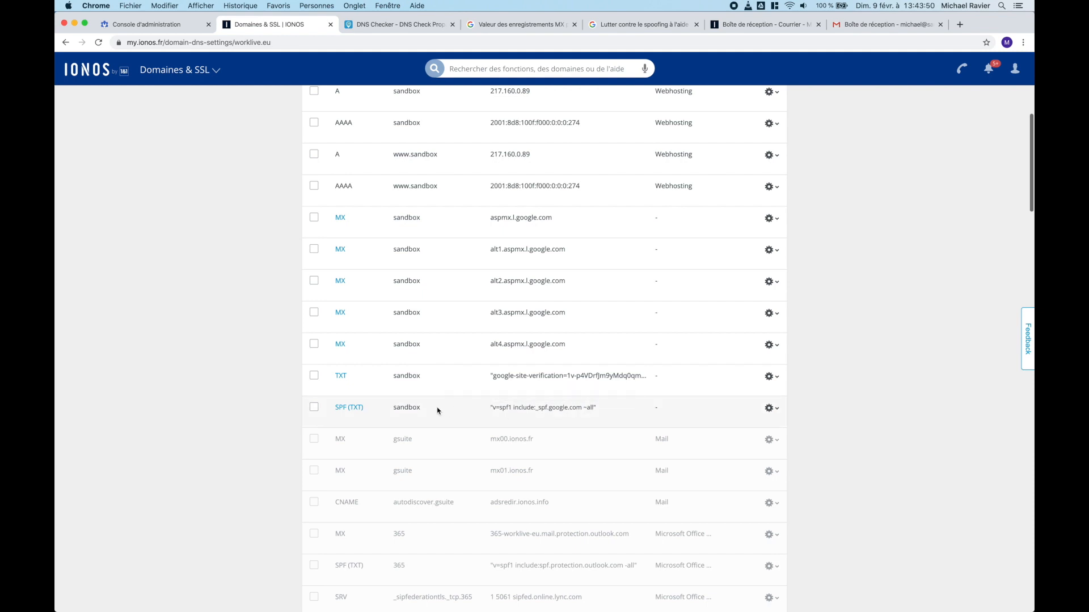
scroll(437, 411, "up", 3)
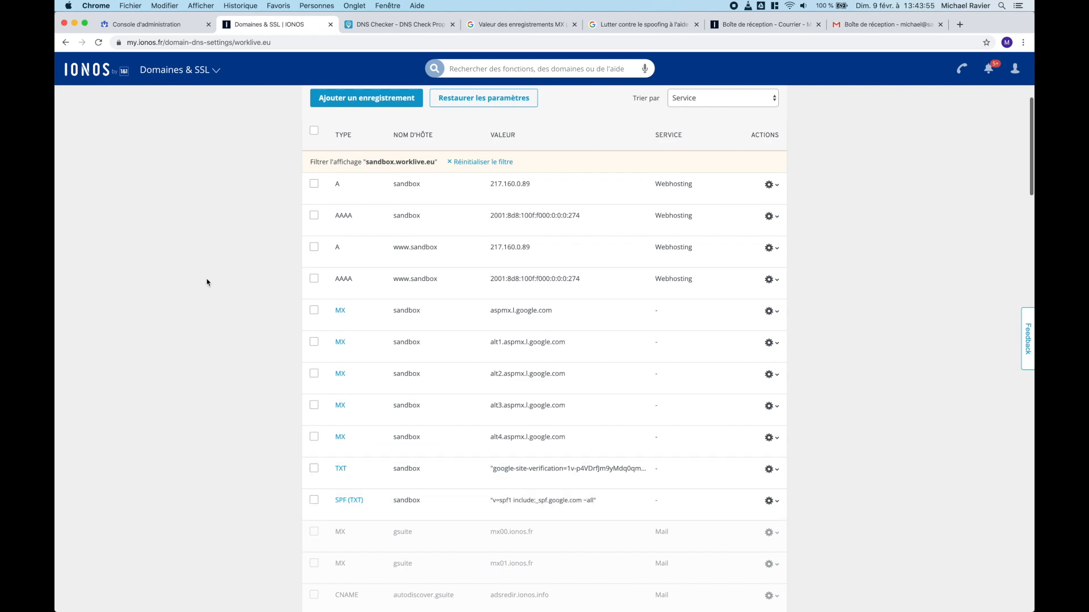
scroll(208, 282, "up", 3)
key("ctrl+Left")
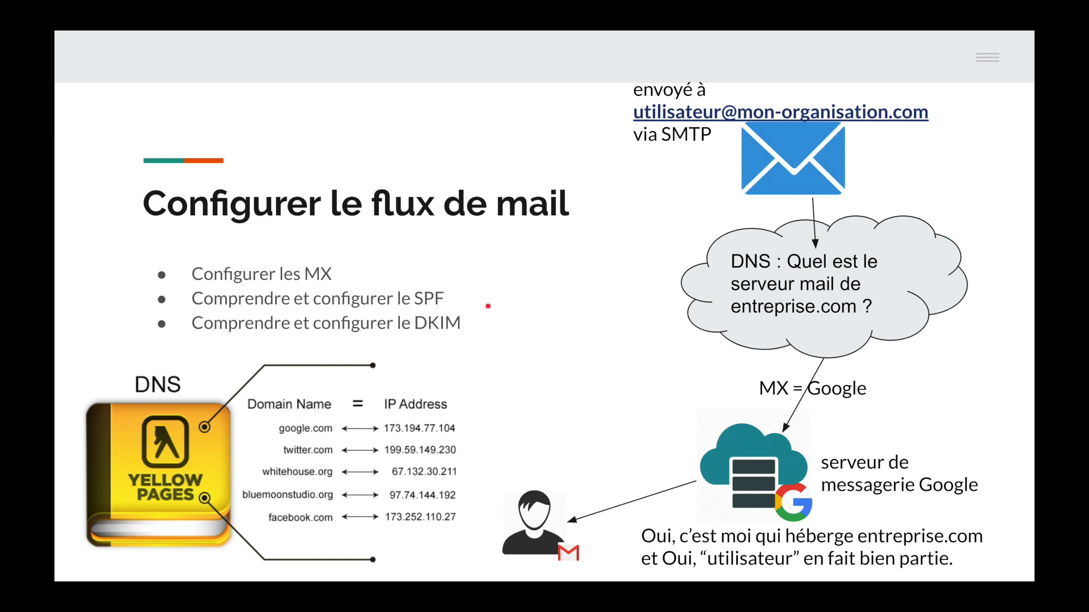
key("ctrl+Right")
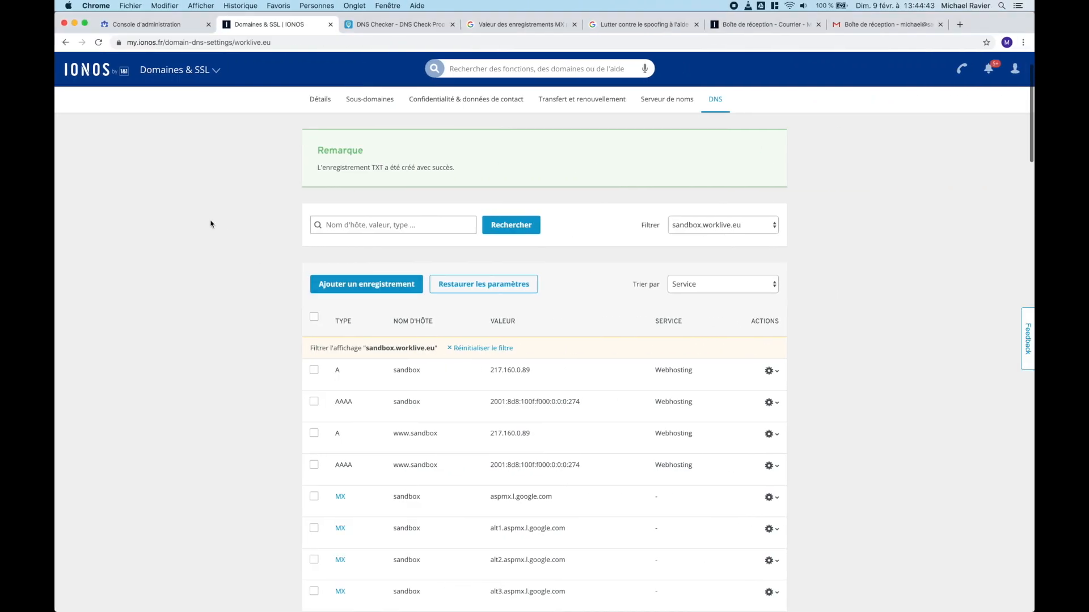
left_click(149, 26)
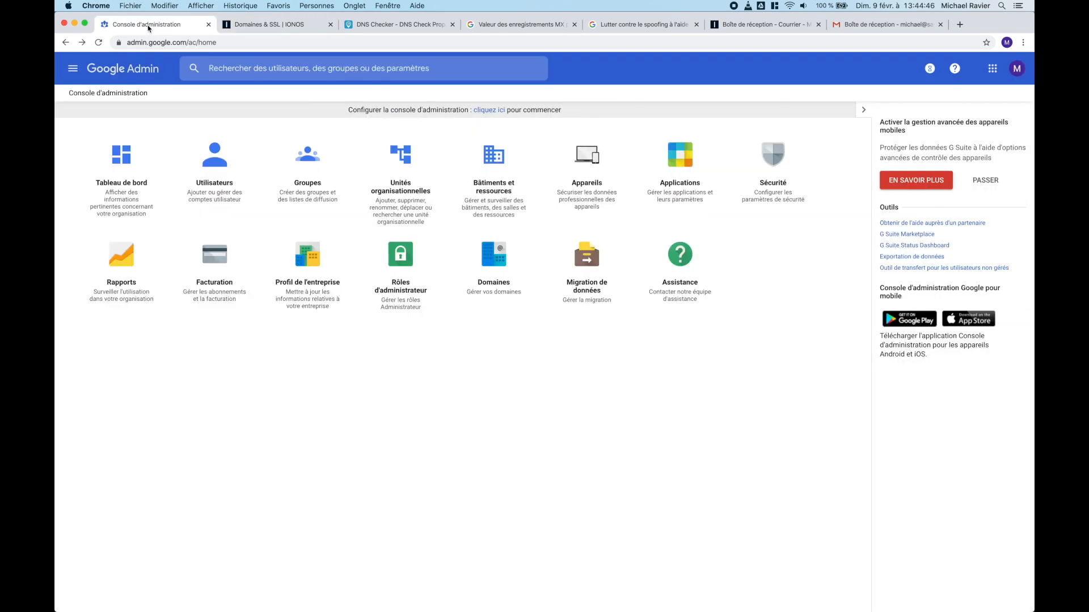
Step: Go to Applications > G Suite core services > Gmail and expand Authentifier les e-mails
left_click(680, 158)
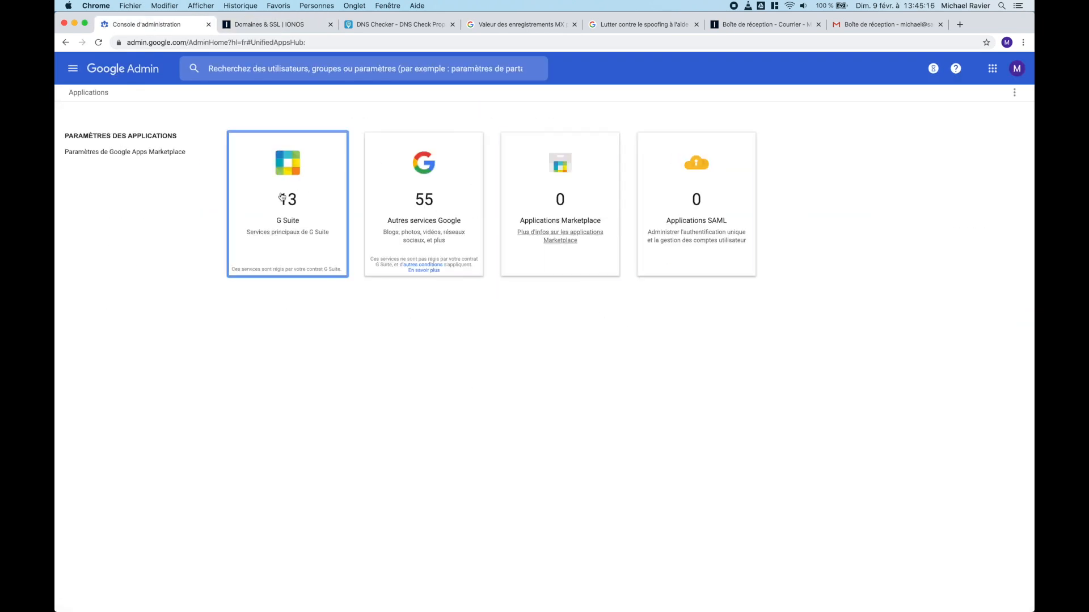
left_click(282, 198)
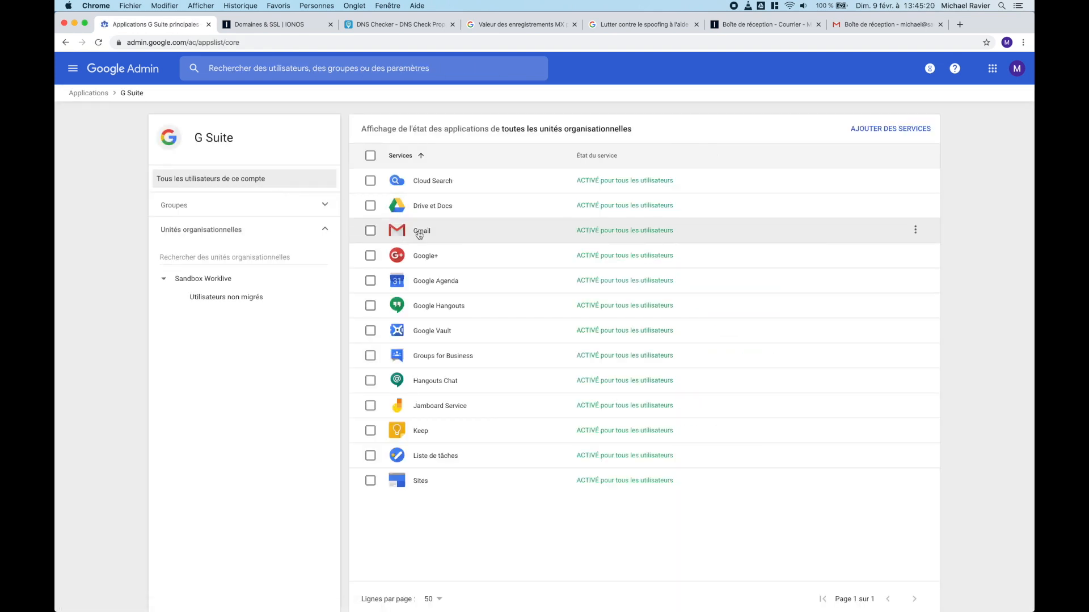
left_click(419, 233)
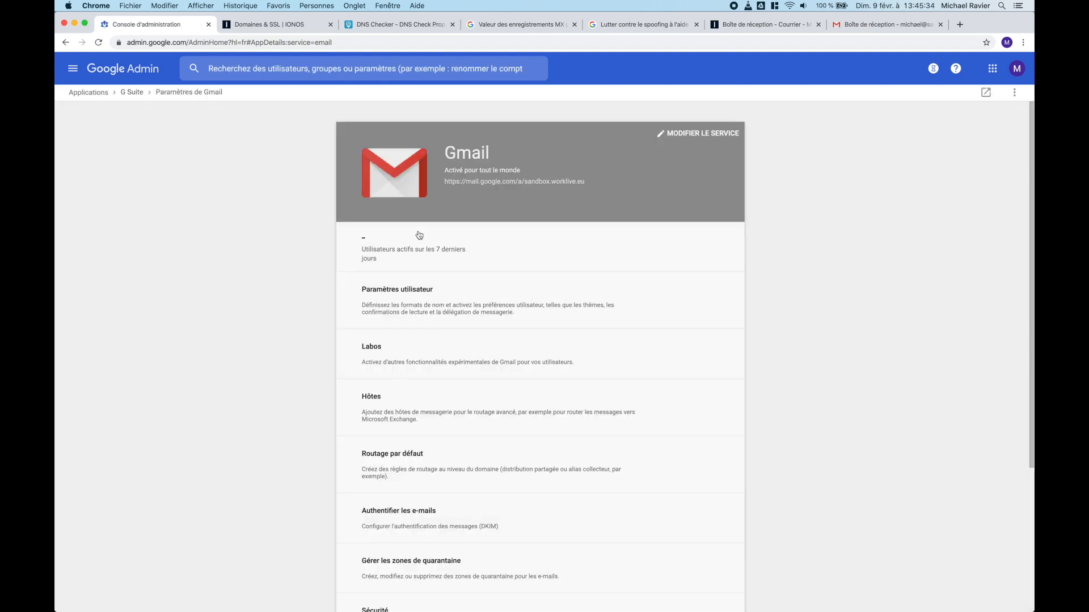
scroll(420, 234, "down", 5)
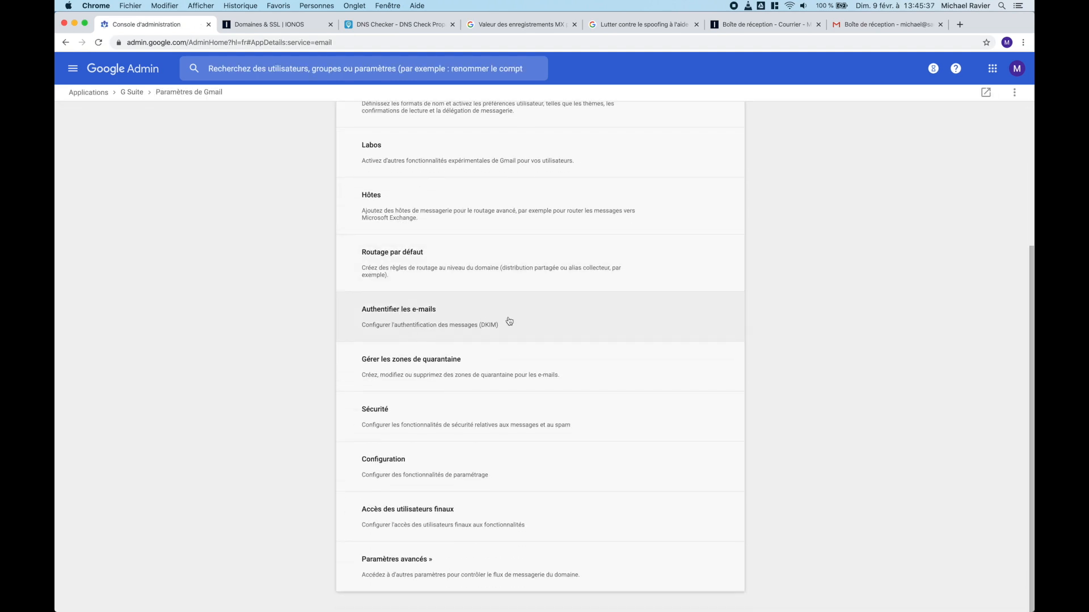
left_click(509, 321)
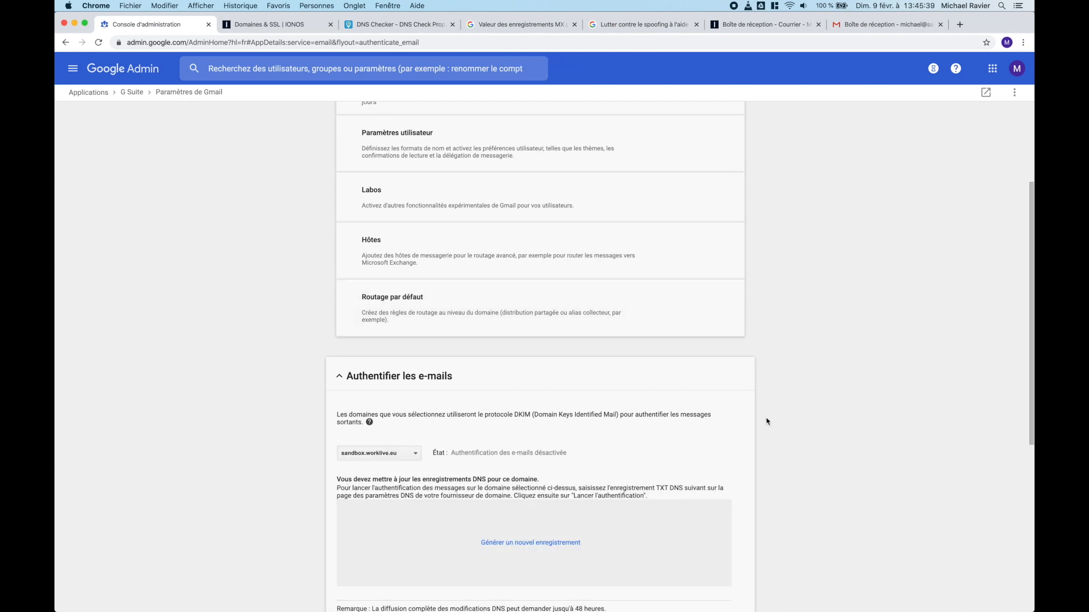
Step: Generate a 2048-bit DKIM record for sandbox.worklive.eu and select its full TXT value
scroll(873, 401, "down", 4)
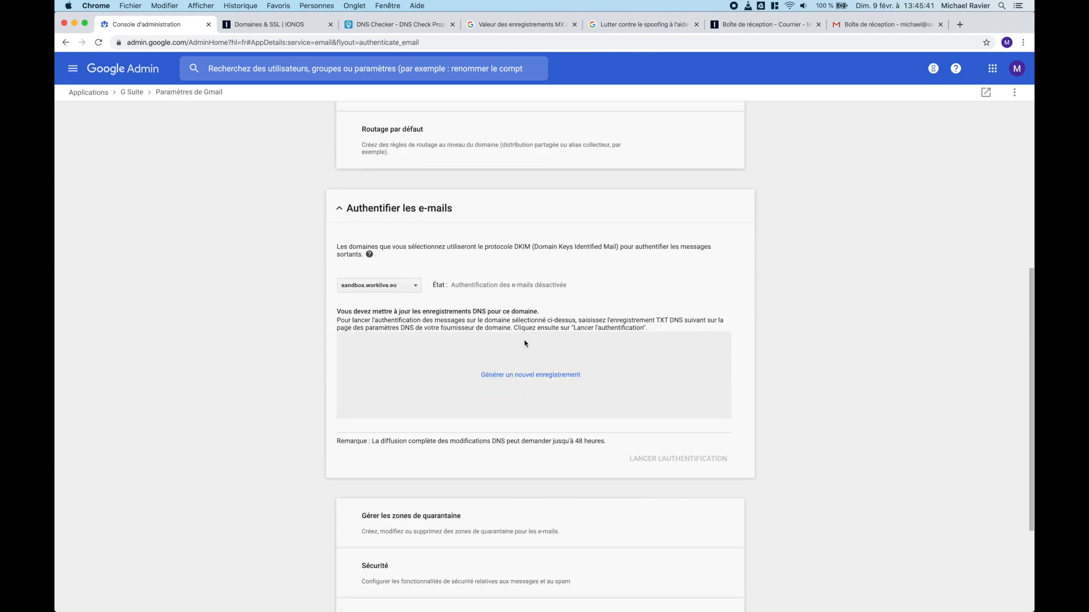
left_click(366, 289)
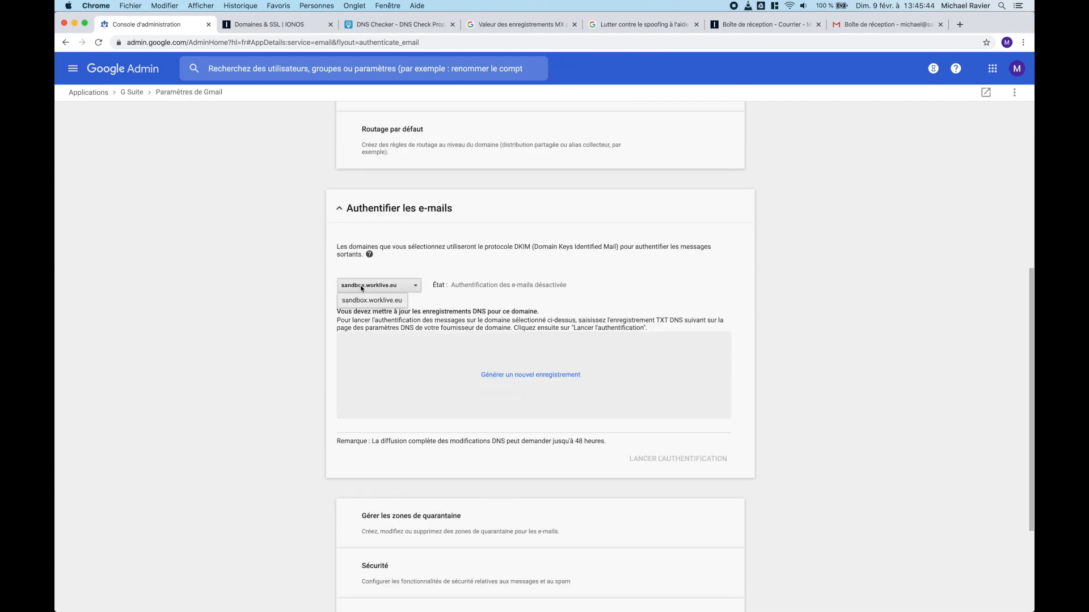
left_click(448, 306)
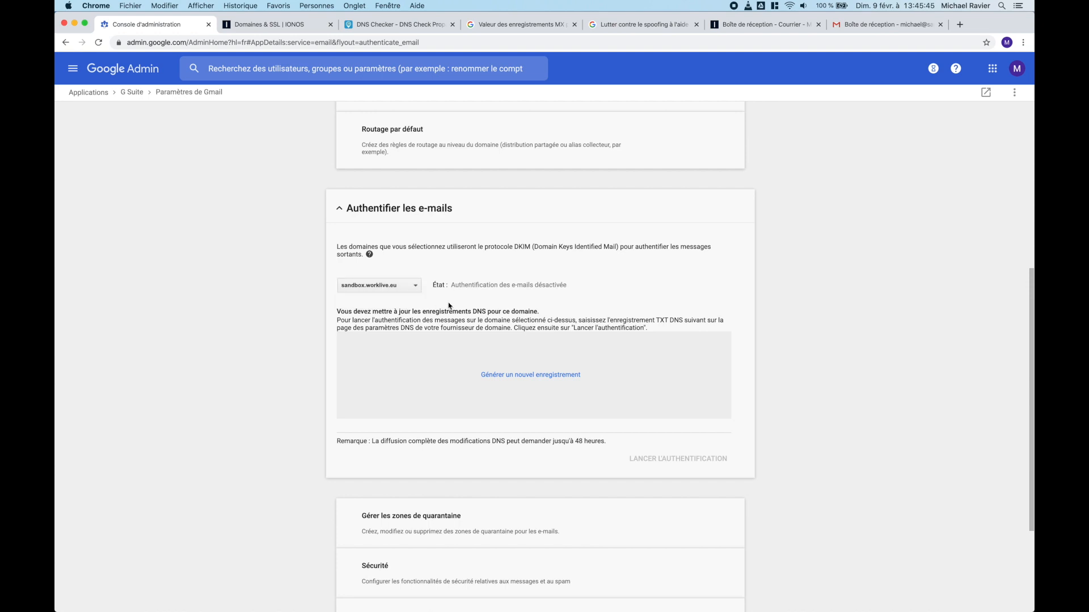
left_click(527, 376)
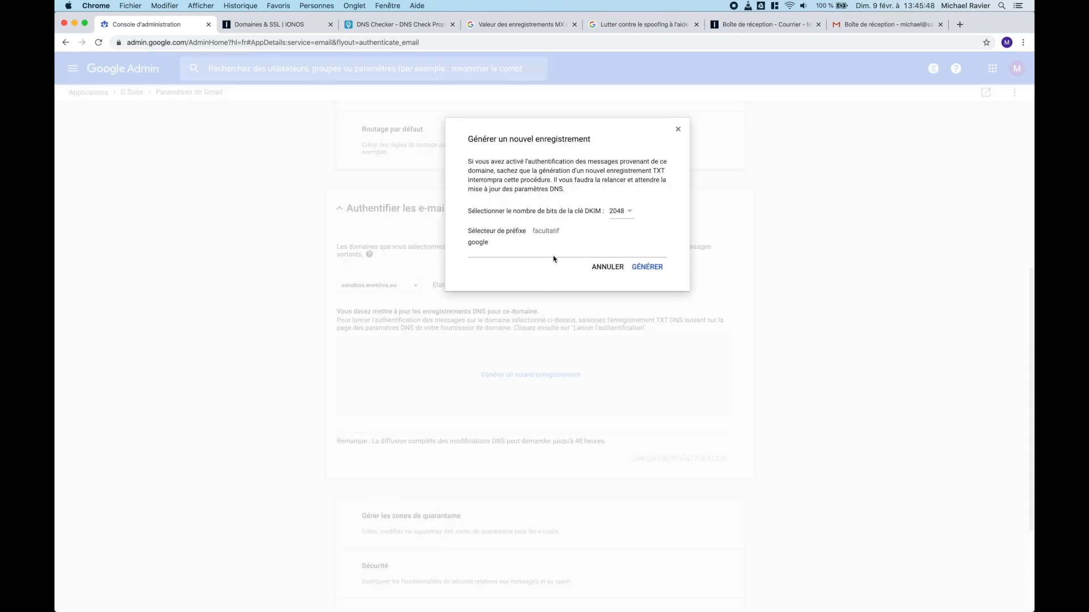
left_click(647, 266)
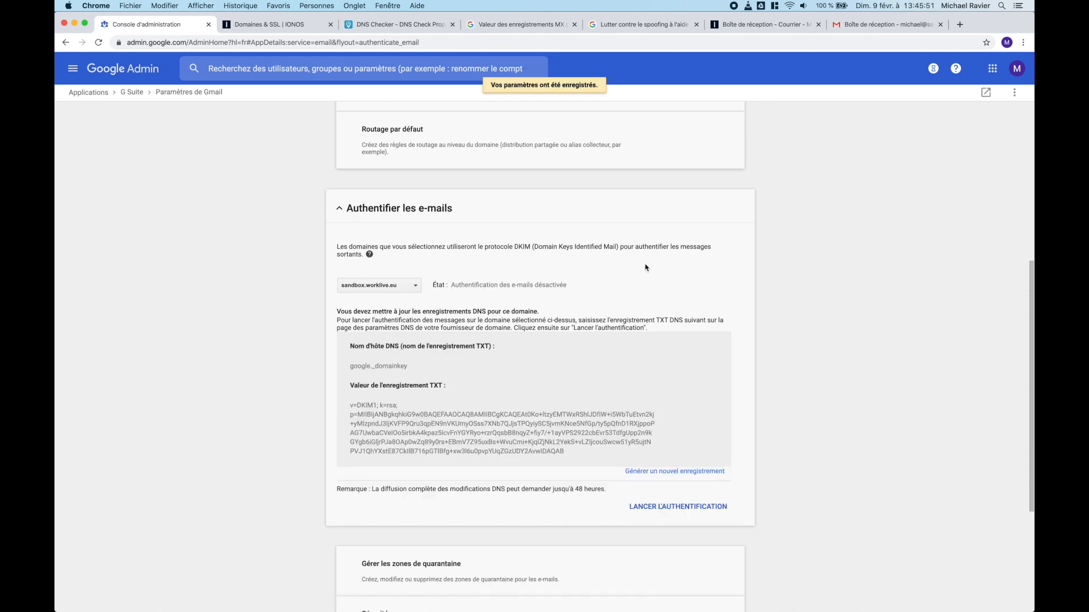
left_click_drag(574, 455, 350, 404)
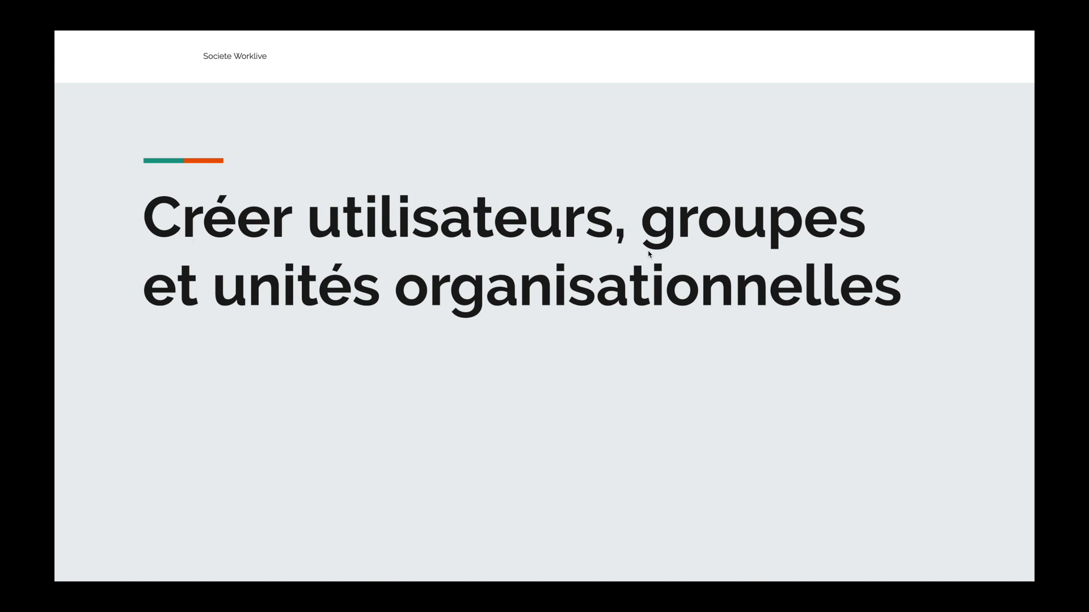
Step: Advance to the user-creation slide, open the Utilisateurs list, and start a new user
left_click(648, 251)
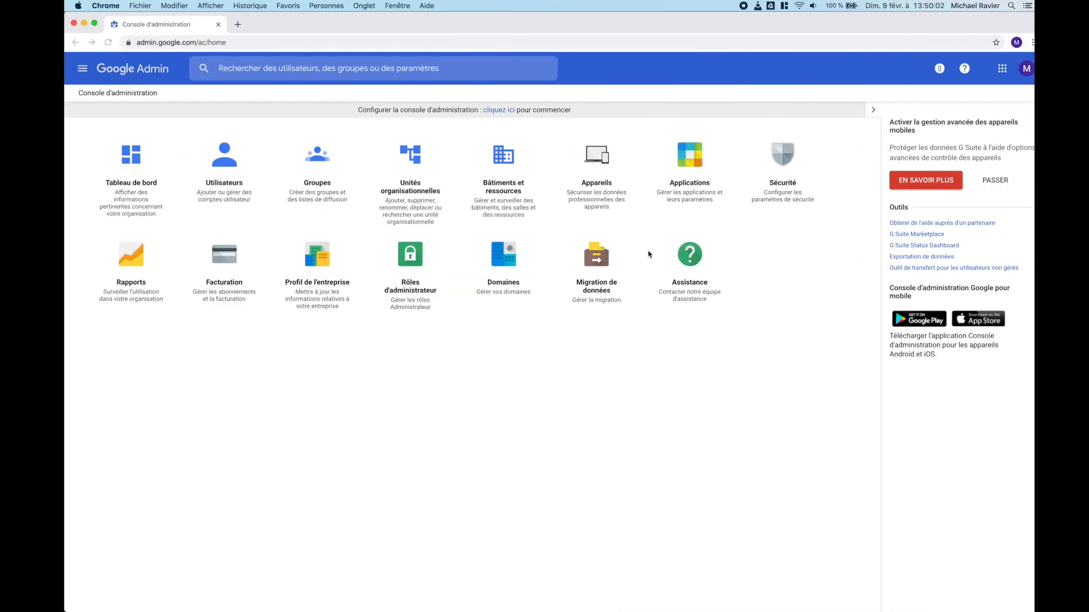
left_click(234, 181)
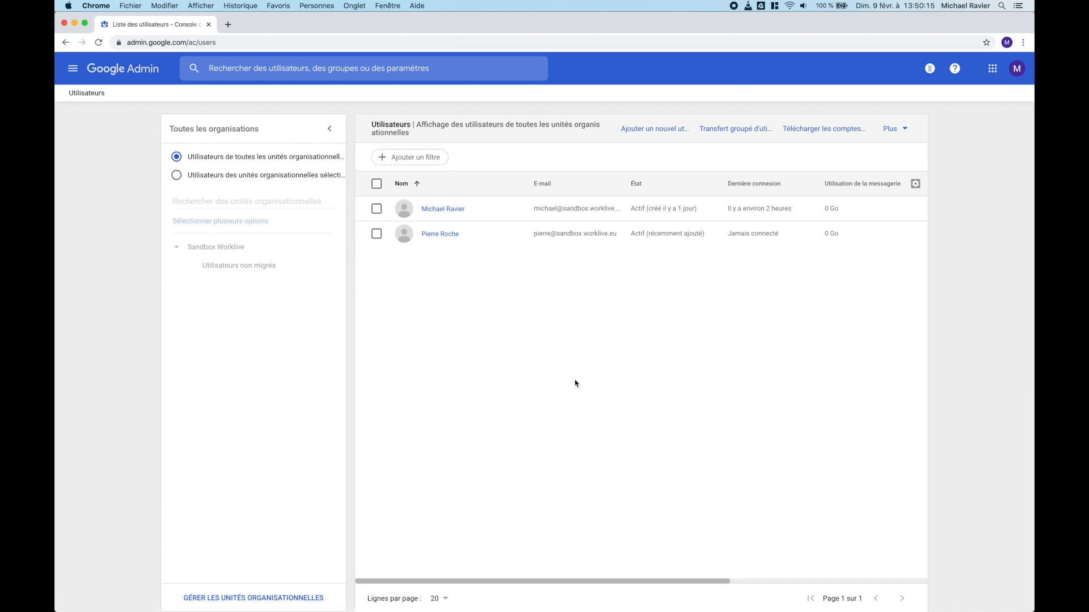
left_click(657, 132)
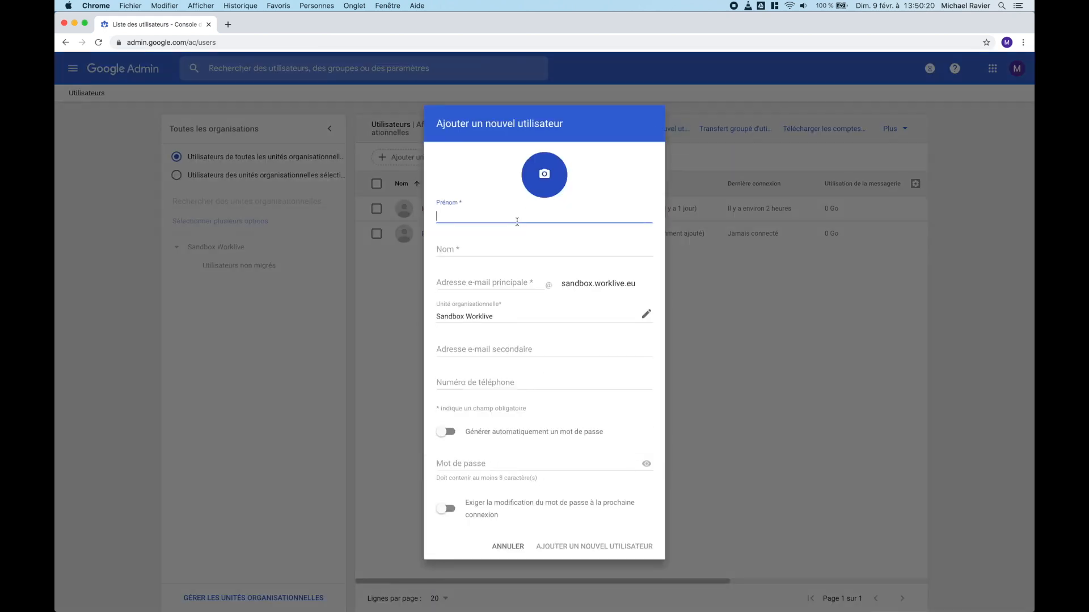
Step: Enter the new user's first and last name and check the auto-filled primary e-mail
key("Tab")
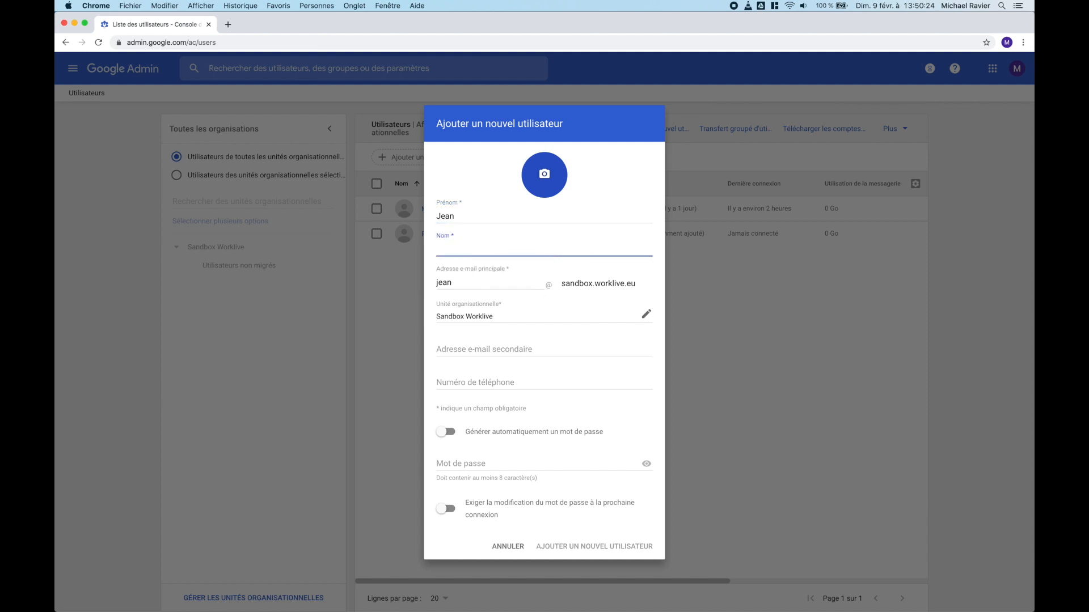
left_click(463, 285)
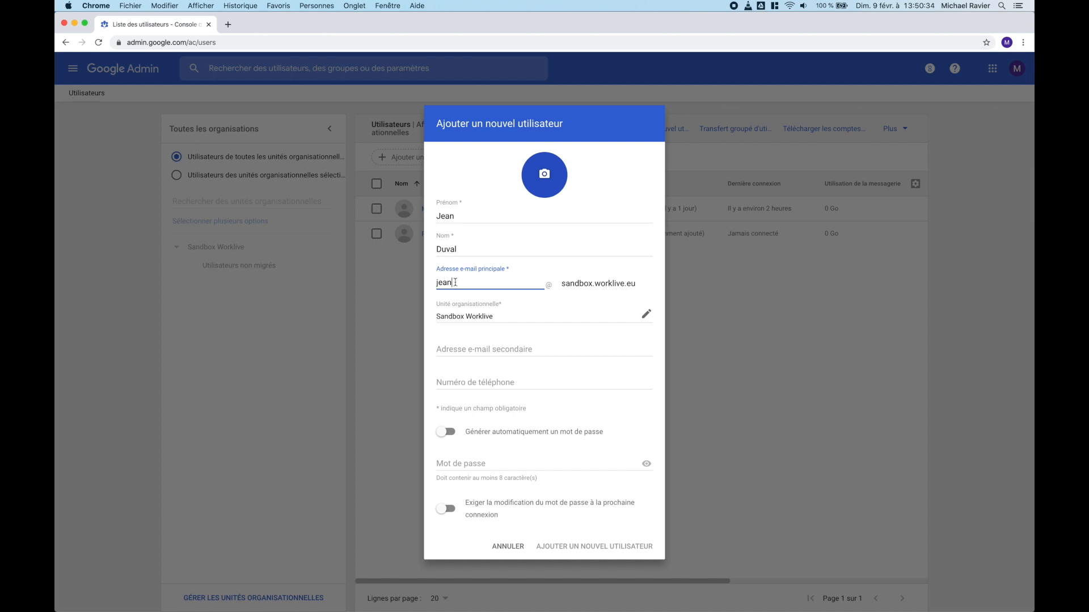
left_click(512, 346)
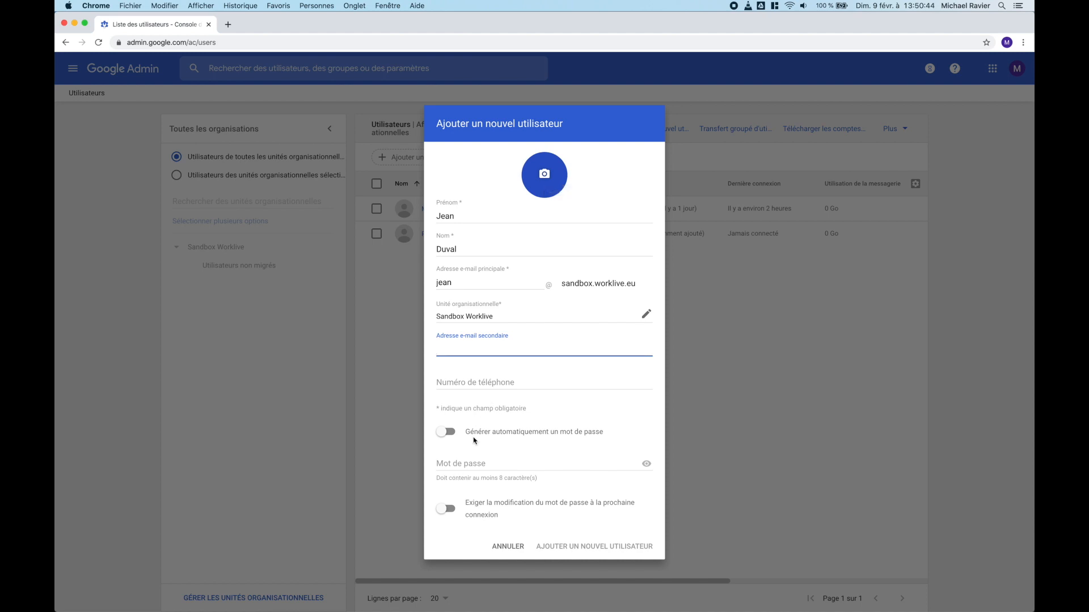
Step: Set a manual password requiring change at next sign-in, create the account, and dismiss the confirmation
left_click(471, 462)
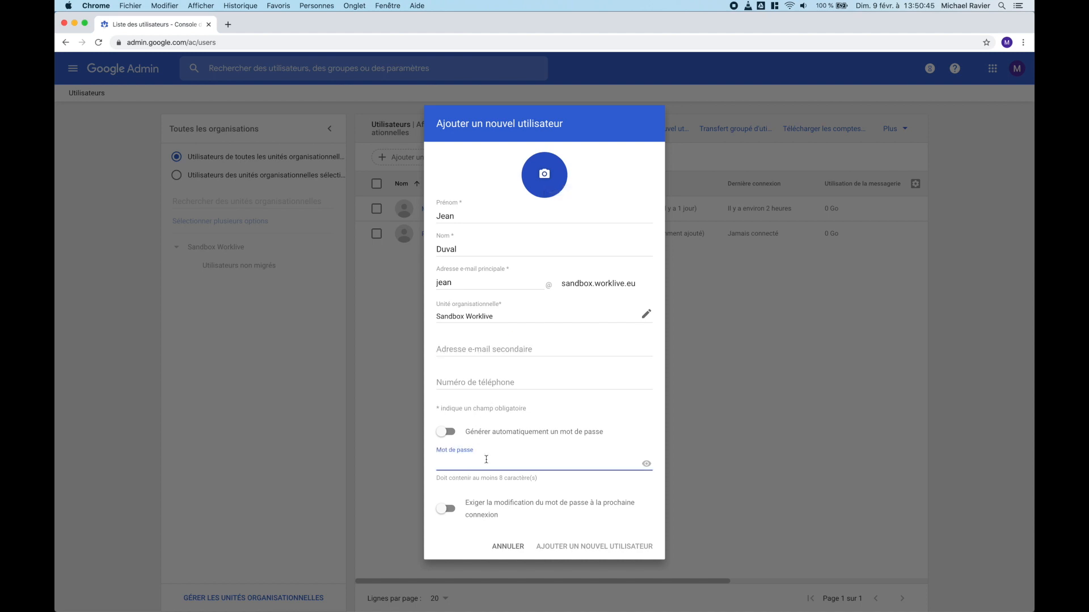
left_click(446, 432)
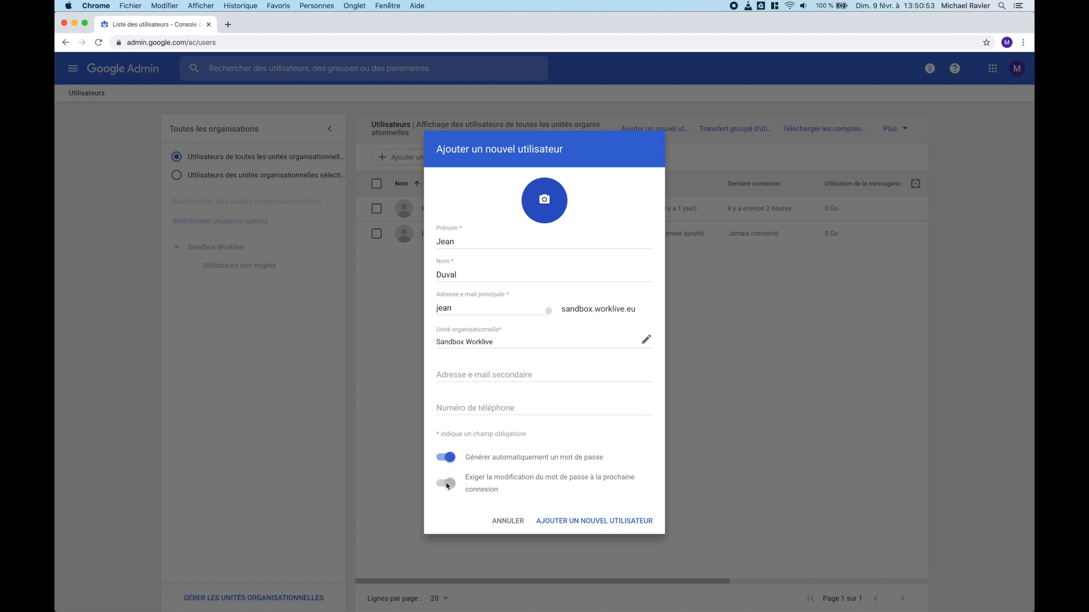
left_click(446, 457)
left_click(488, 464)
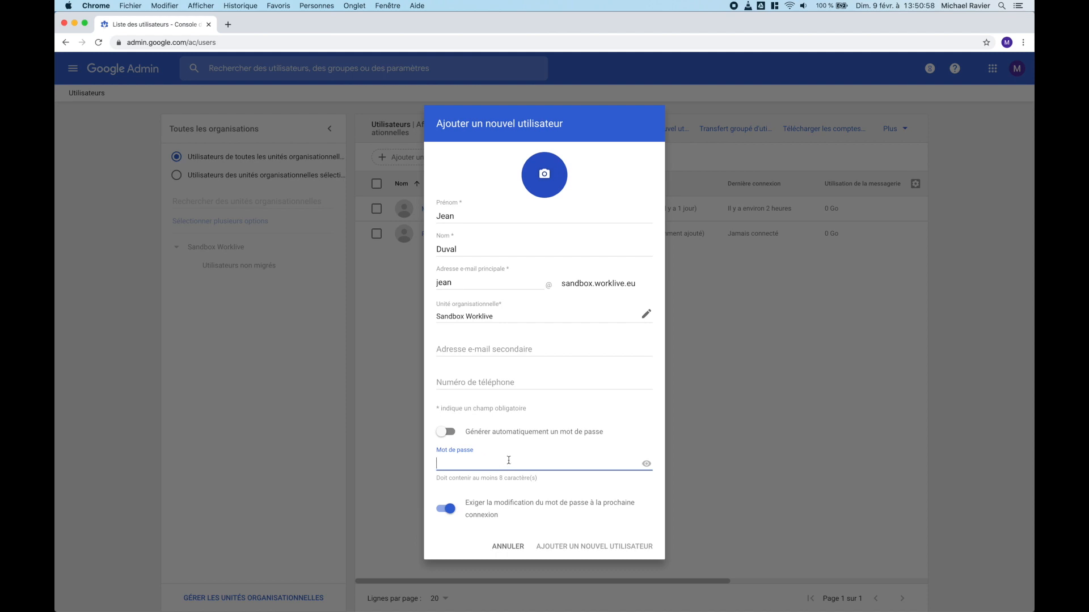
type("••••••••••••••••••")
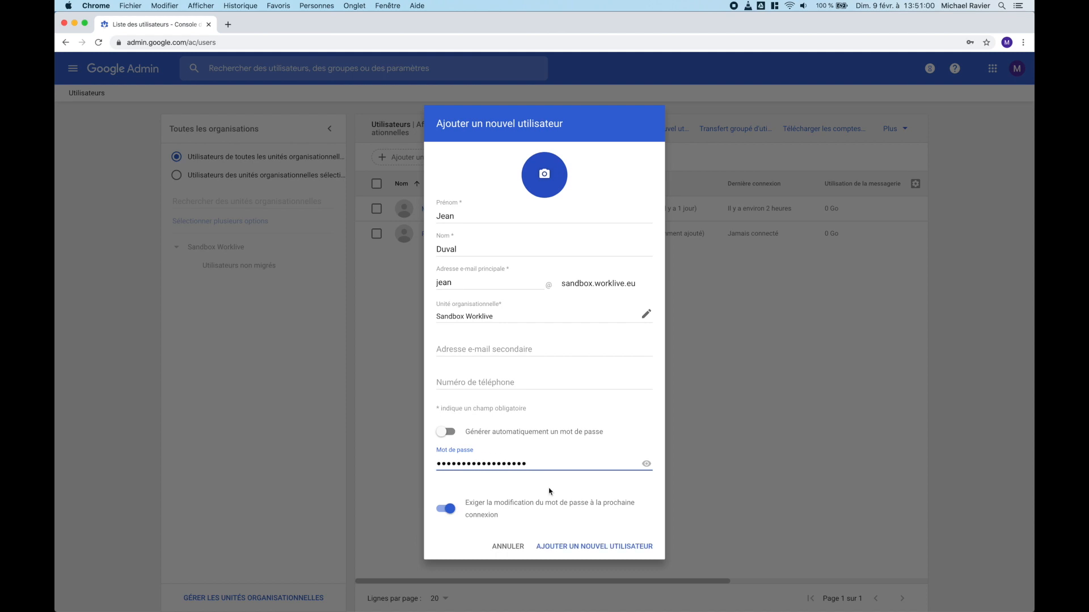
left_click(576, 547)
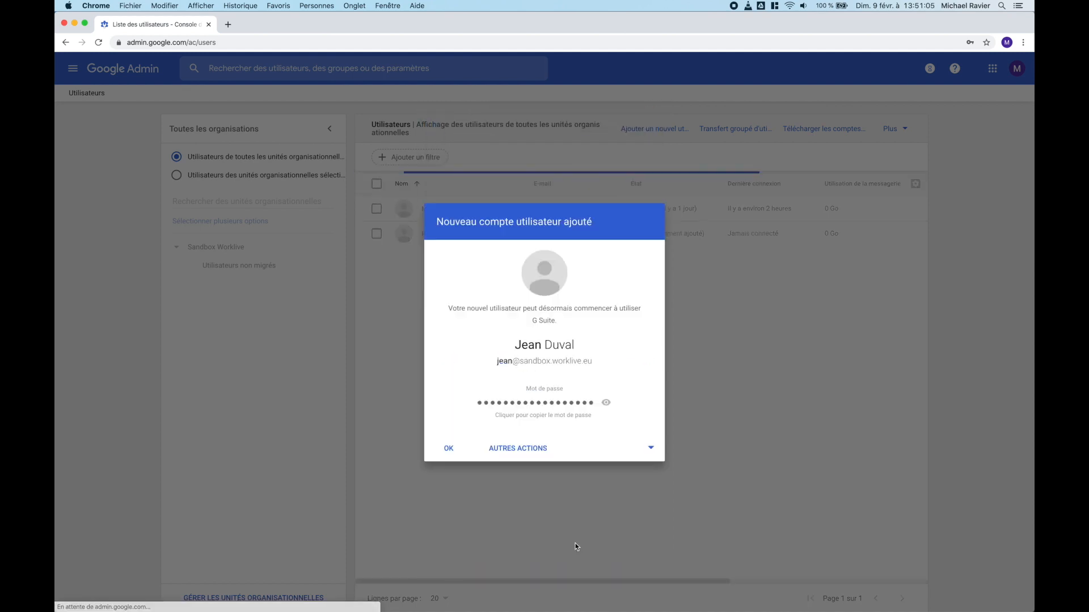
left_click(650, 448)
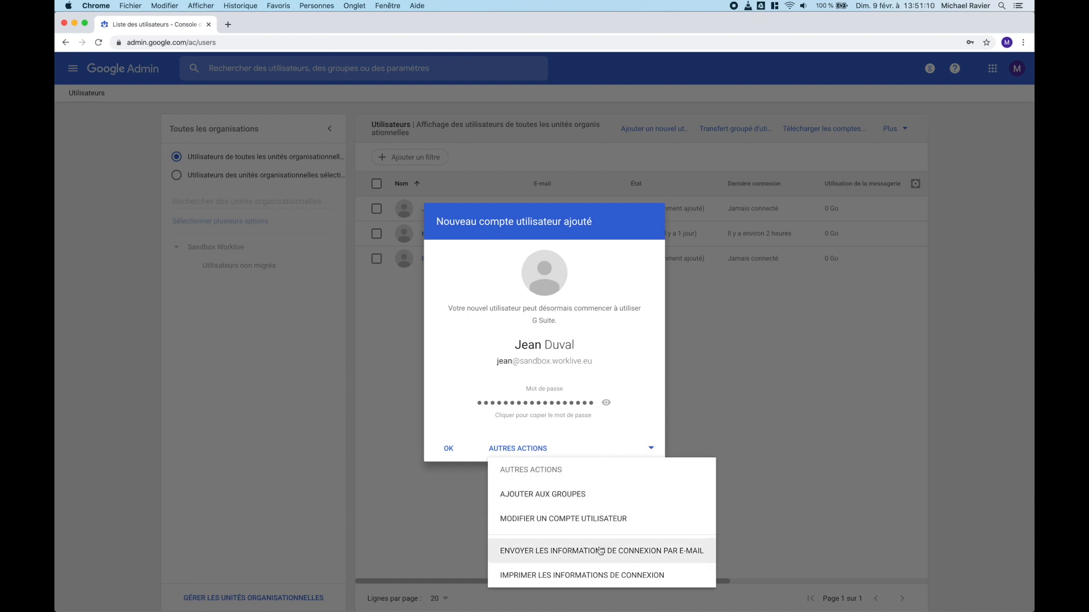
left_click(437, 426)
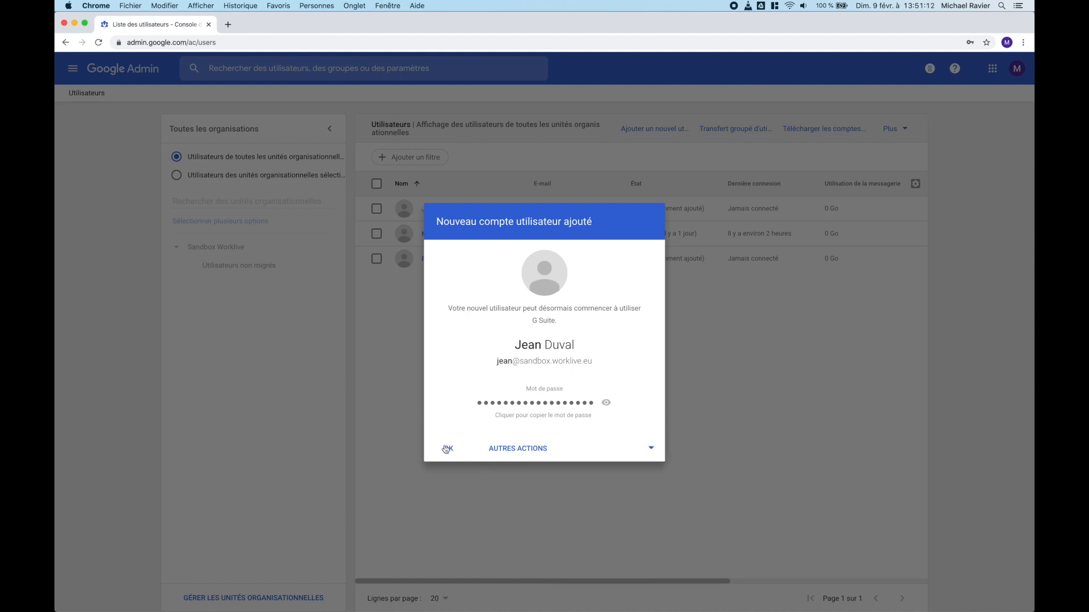
left_click(448, 450)
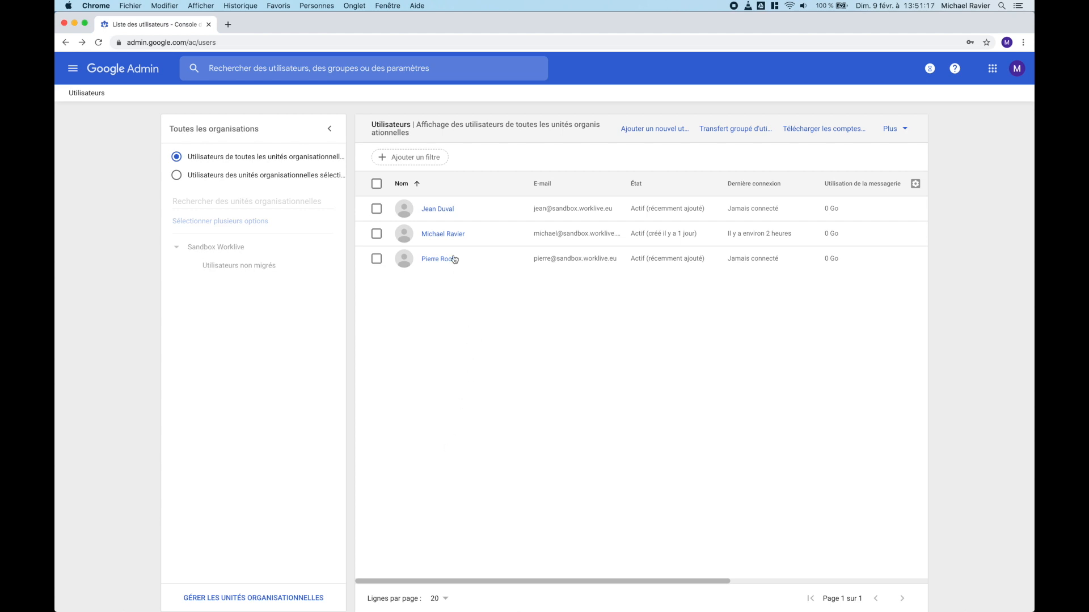
Step: Add the alias 'contact' to the new user's account on sandbox.worklive.eu and save
left_click(438, 210)
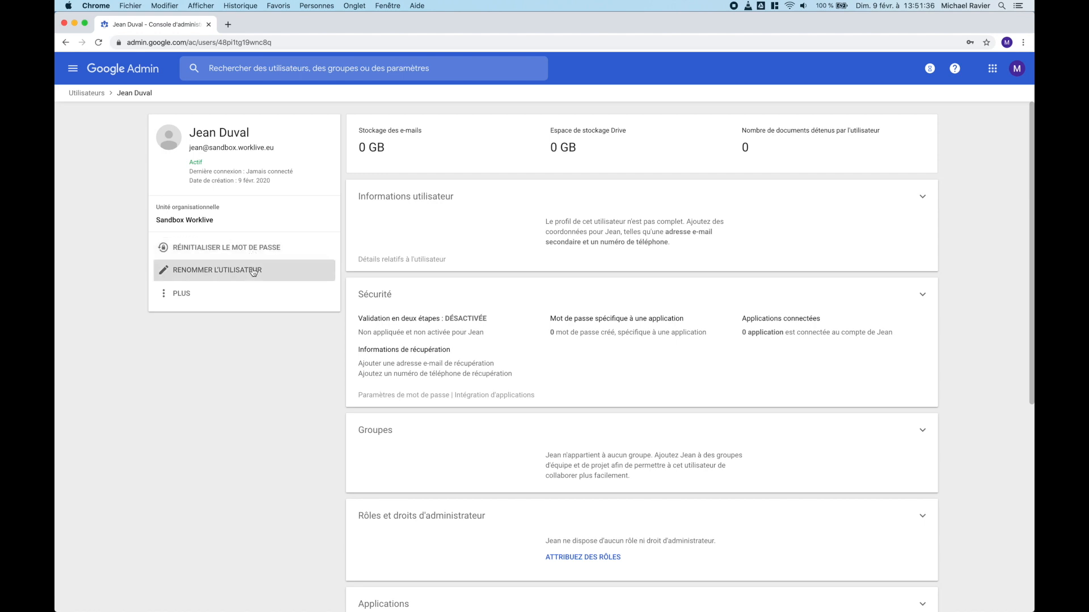
left_click(455, 203)
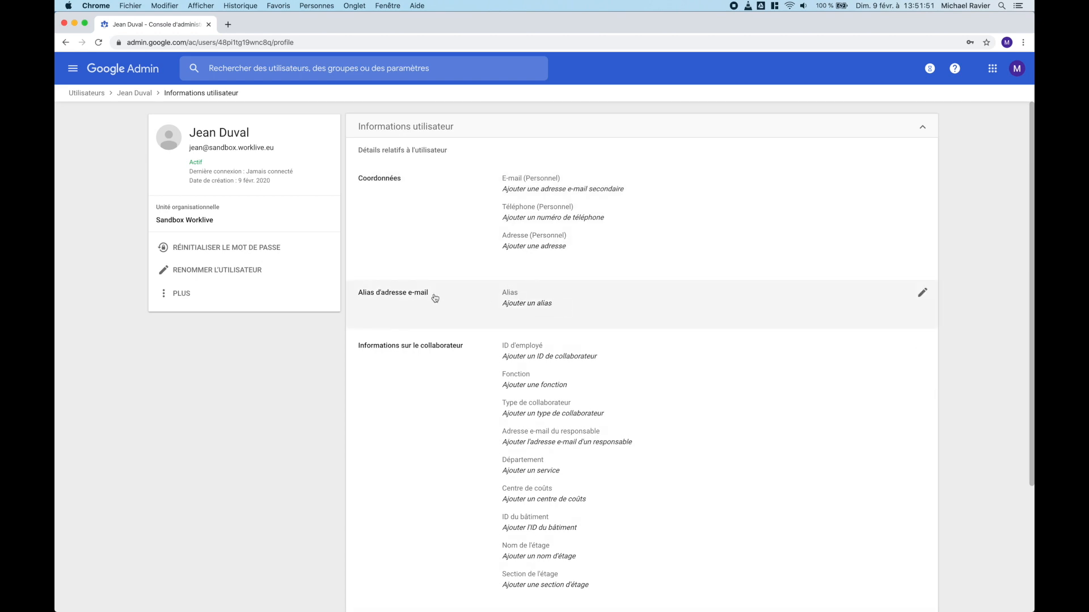
left_click(515, 306)
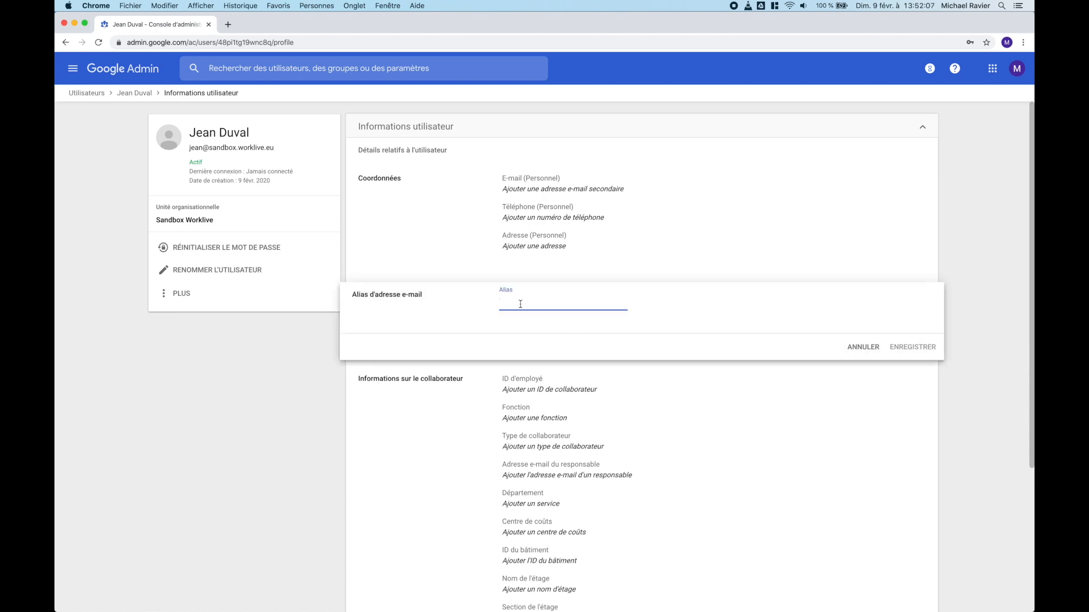
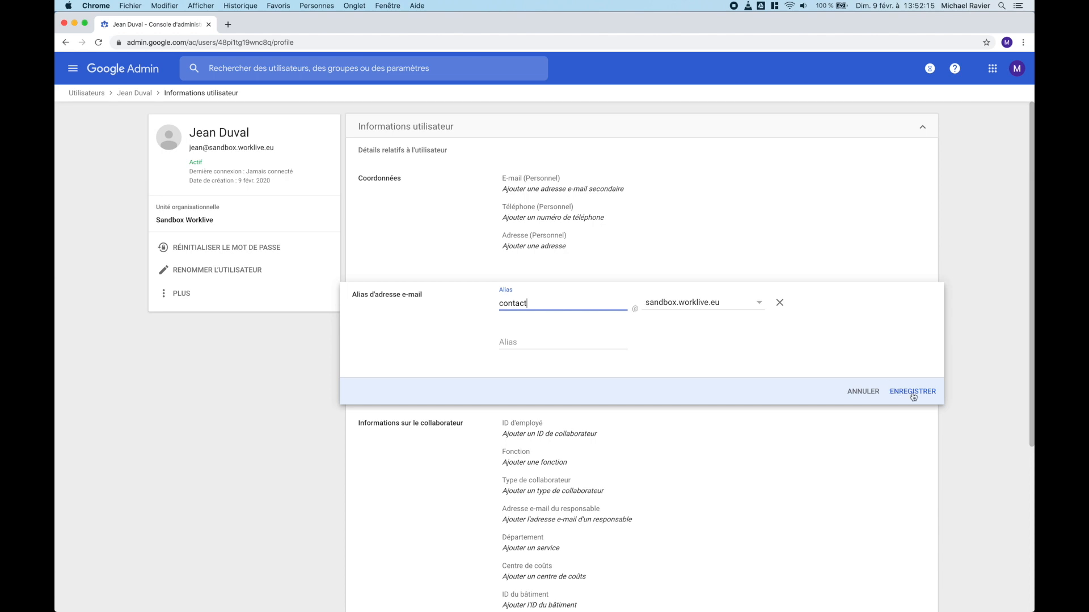
left_click(913, 392)
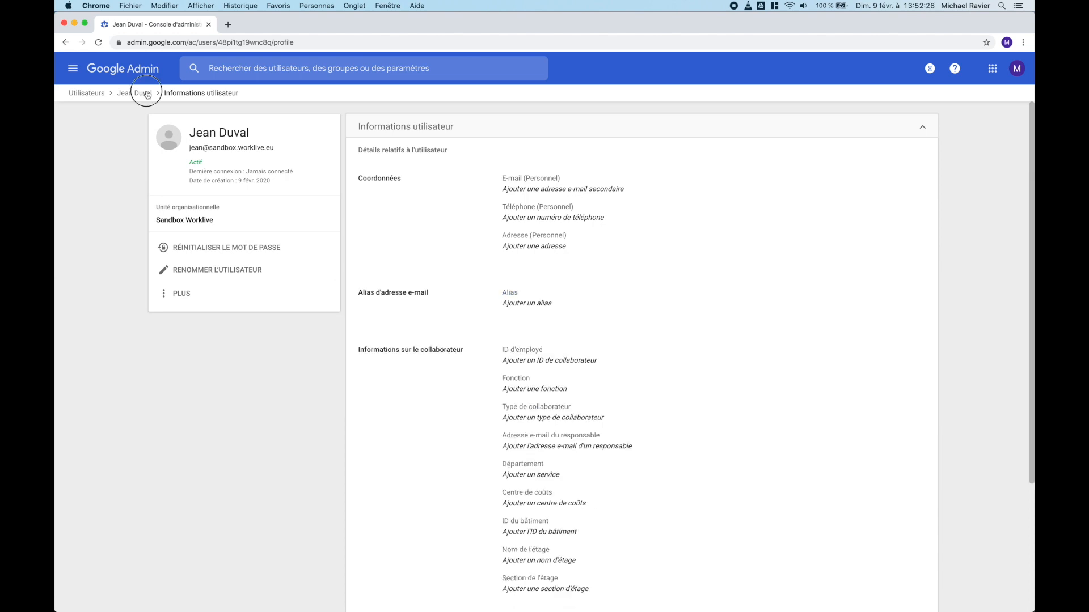
Step: Bring up the Supprimer le compte options for the new user from the user overview
left_click(146, 93)
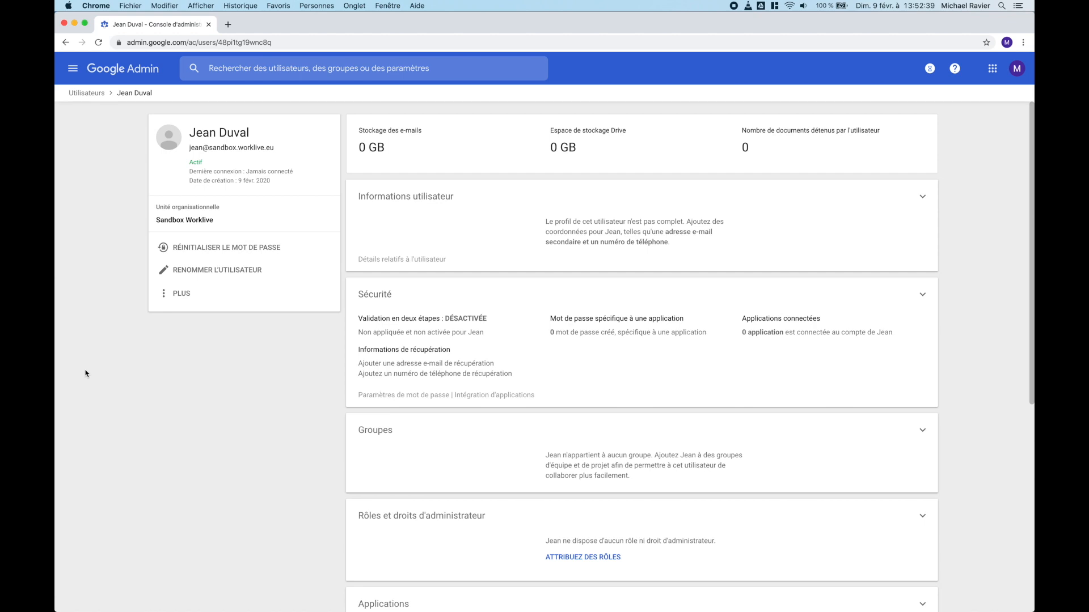
left_click(177, 292)
left_click(225, 421)
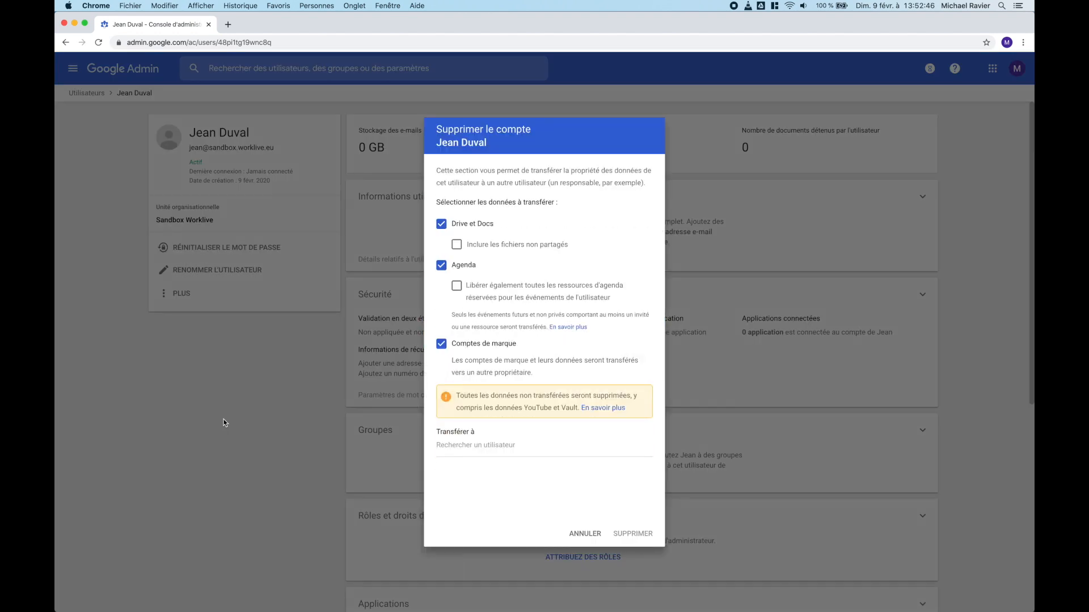
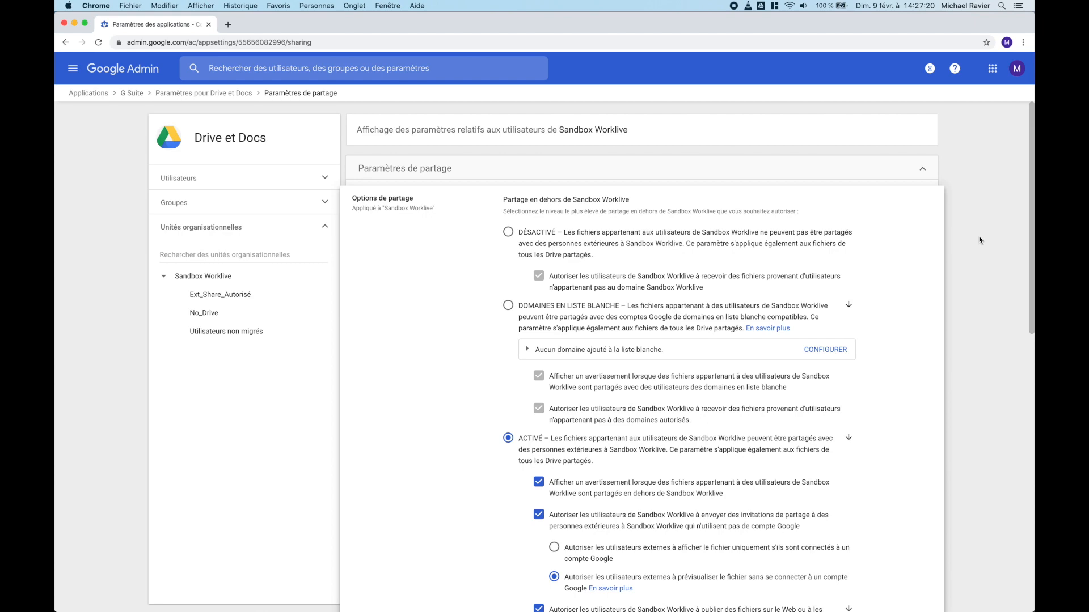
scroll(979, 240, "down", 5)
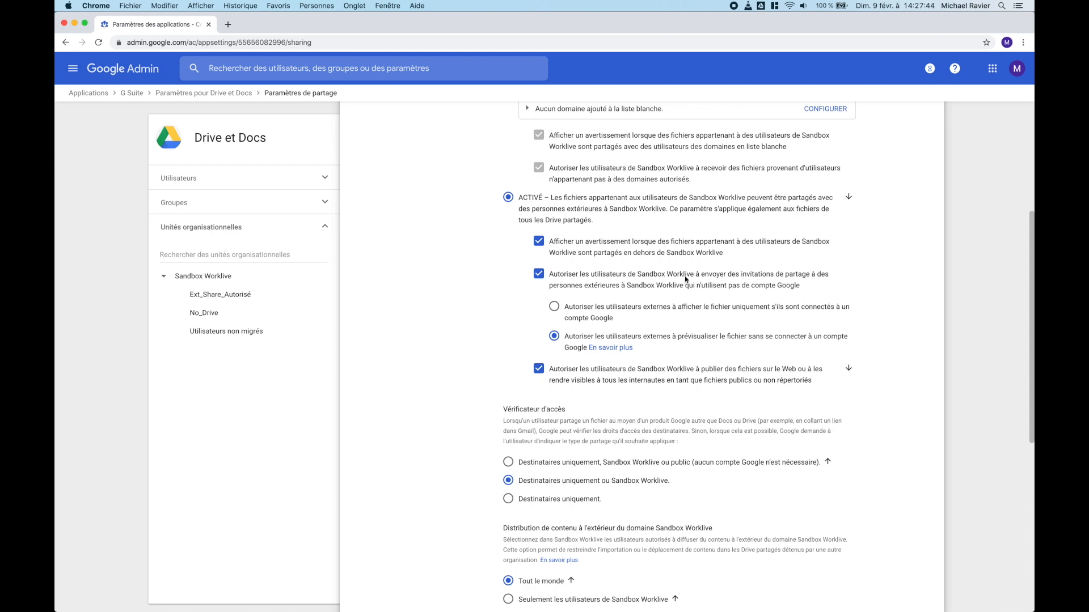
scroll(902, 289, "up", 3)
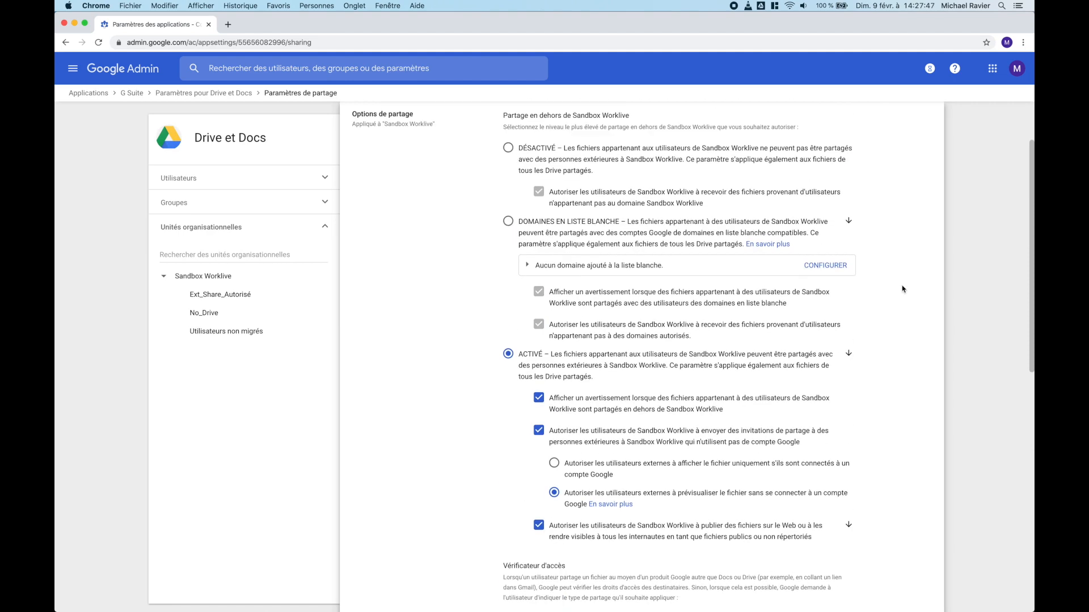
scroll(903, 289, "up", 2)
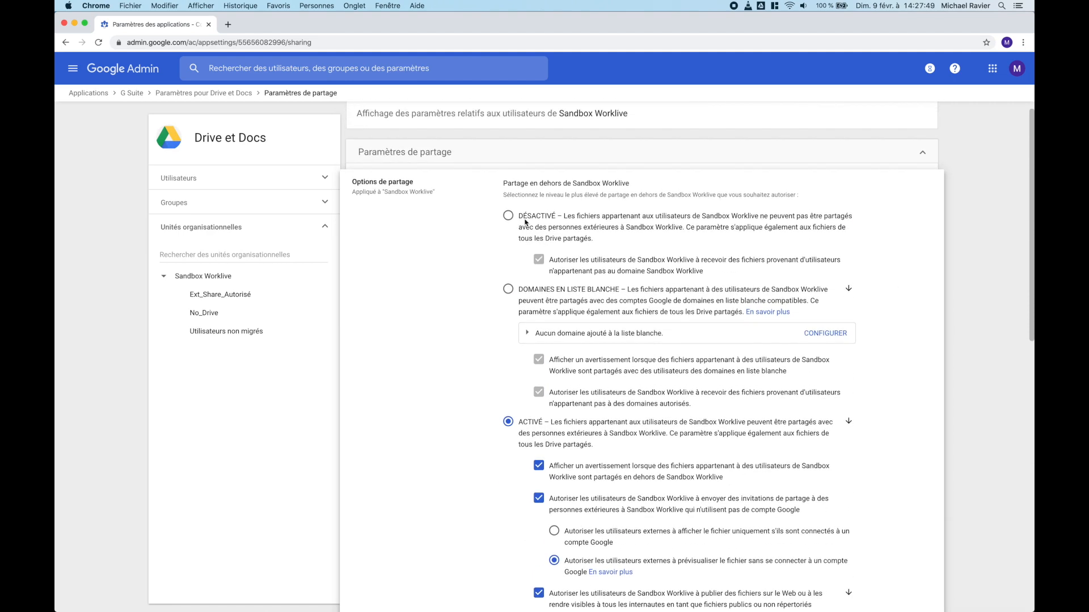
Step: Select DÉSACTIVÉ for sharing outside Sandbox Worklive and save with ENREGISTRER
left_click(507, 217)
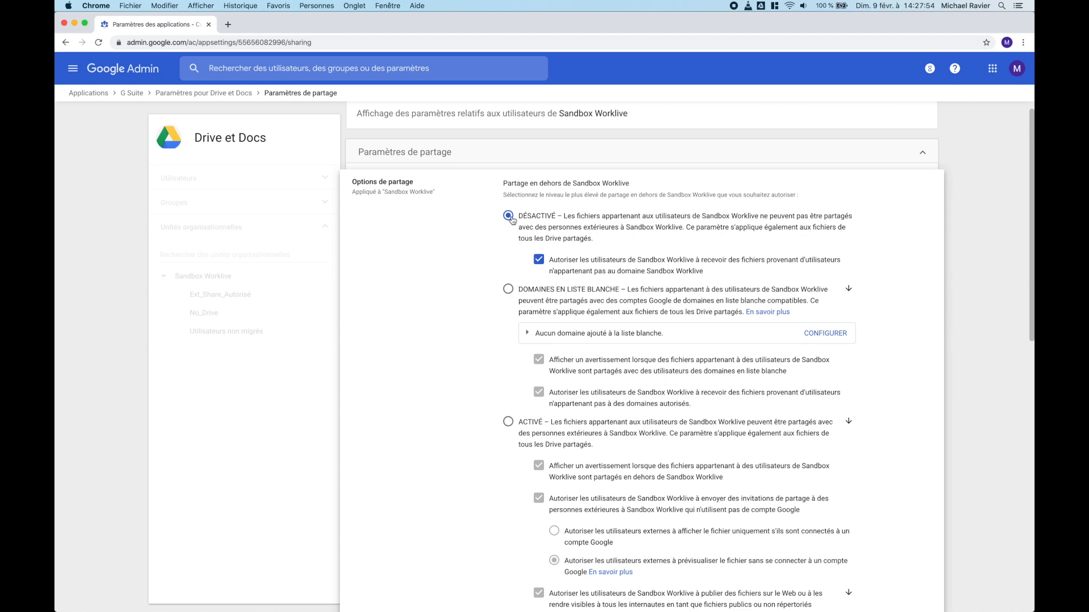
scroll(725, 274, "down", 8)
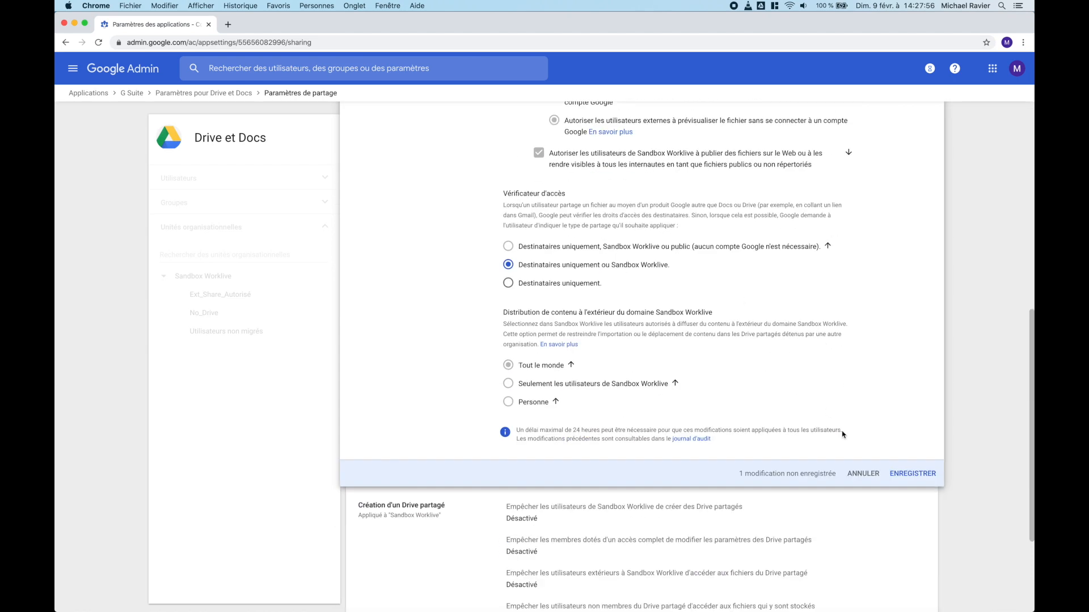
left_click(911, 474)
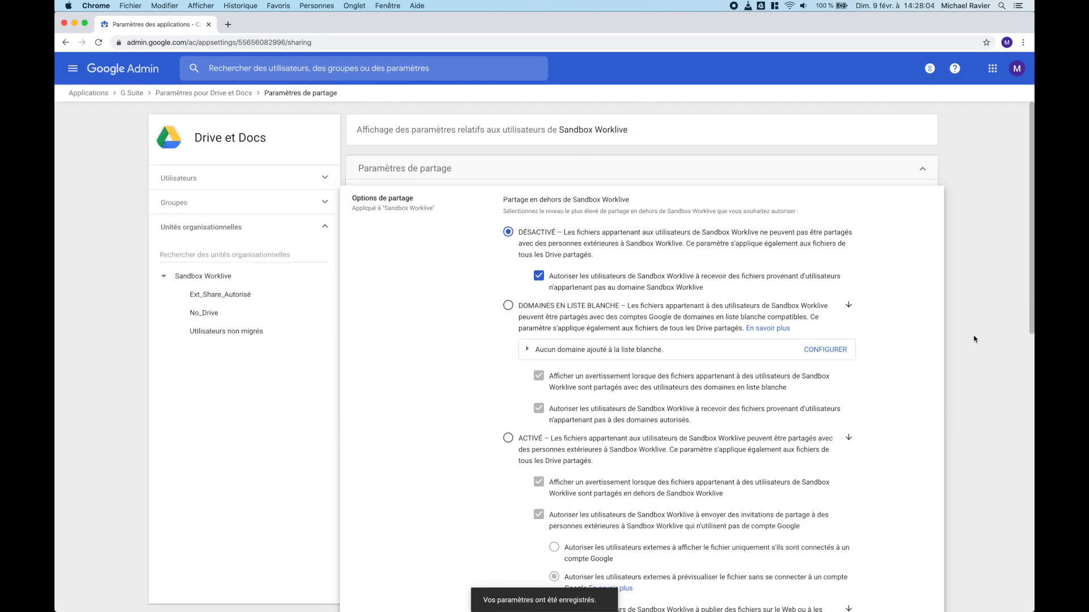
Step: Review the saved sharing settings, then expand the Groupes section to show group-based settings
scroll(939, 429, "down", 4)
scroll(939, 430, "up", 2)
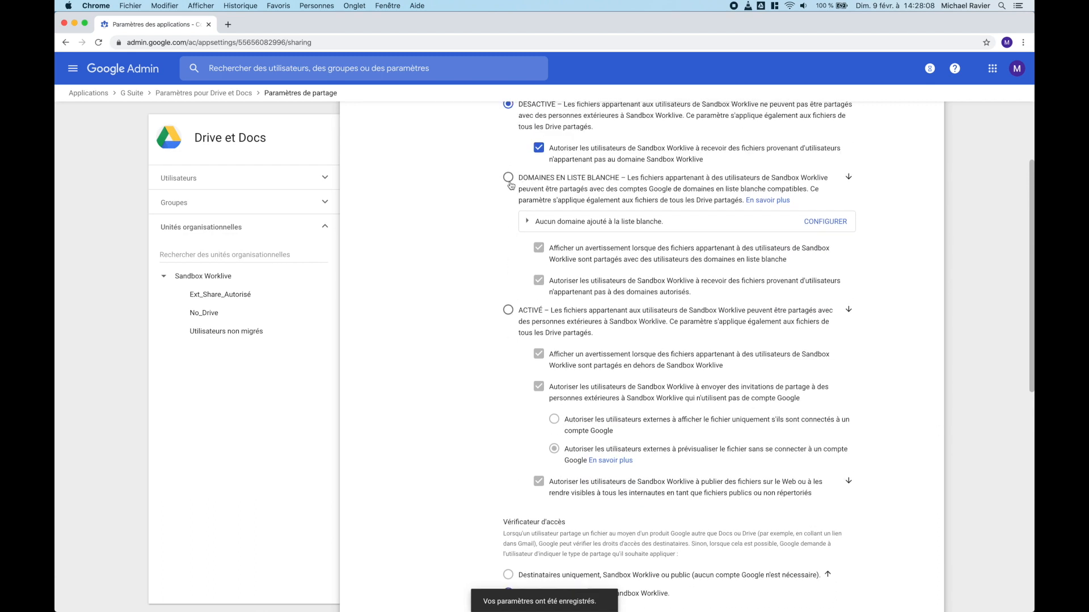
scroll(576, 277, "up", 2)
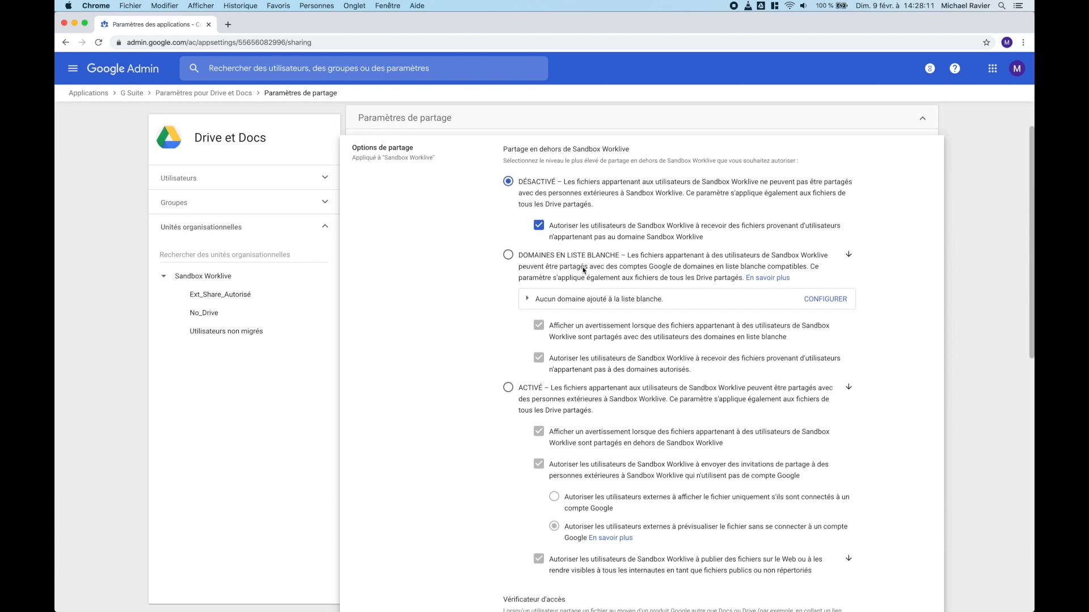
scroll(583, 270, "down", 2)
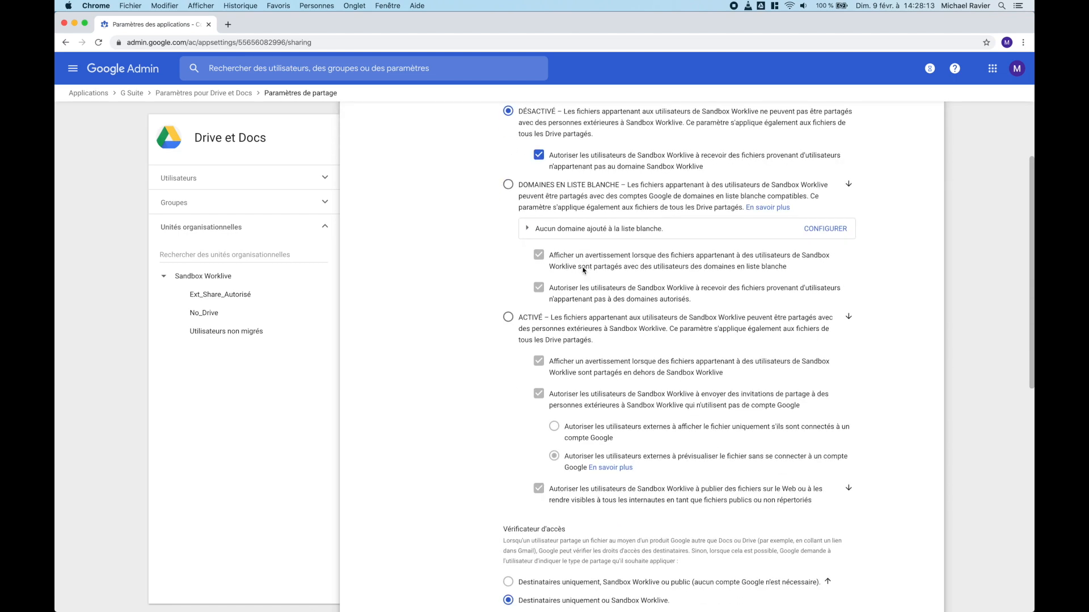
scroll(583, 270, "up", 3)
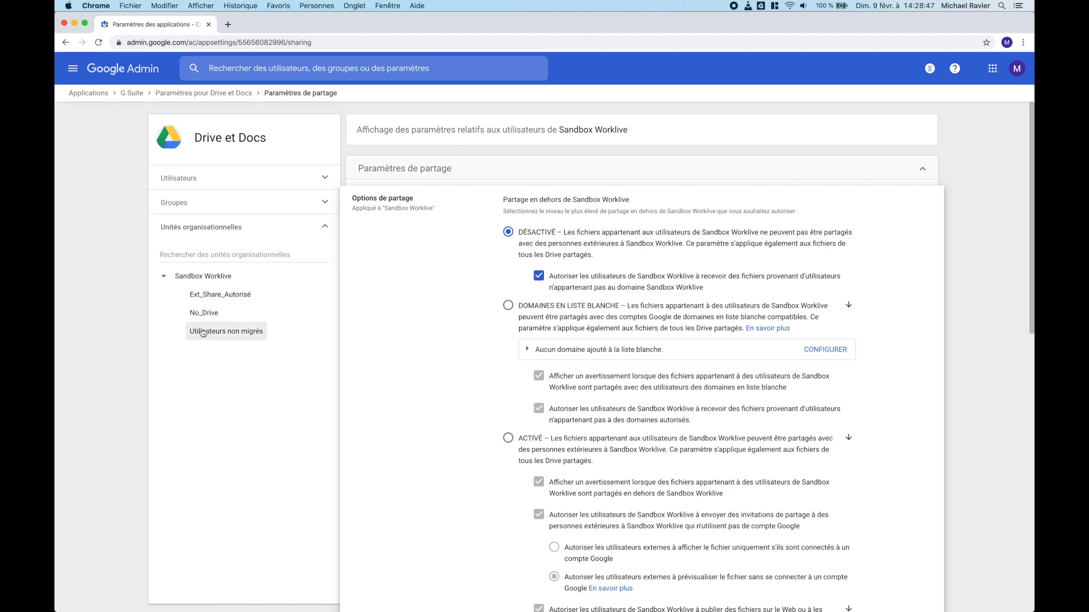
scroll(478, 440, "down", 5)
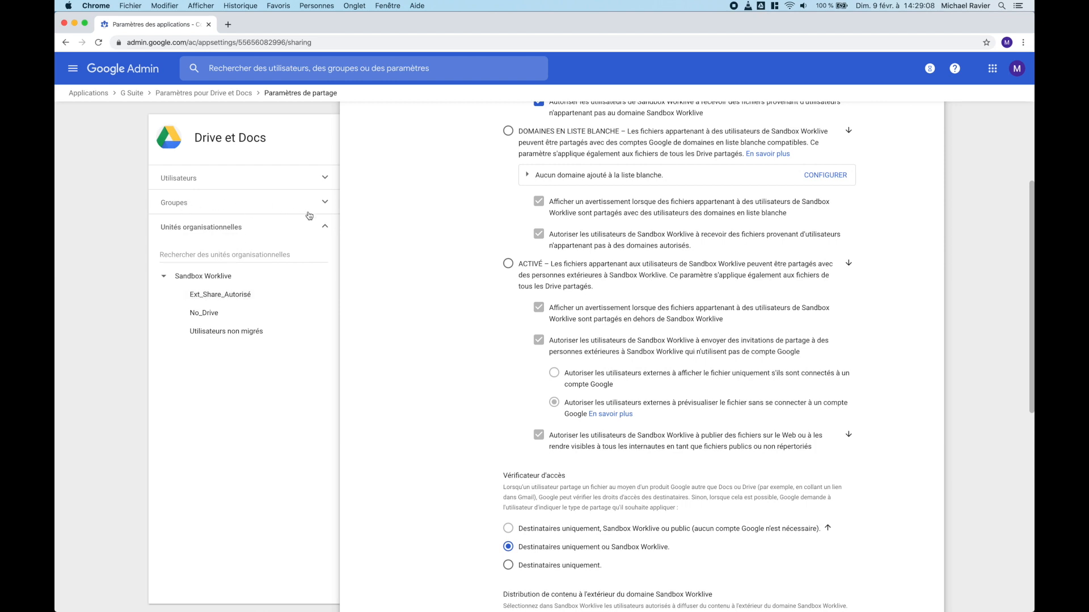
left_click(323, 204)
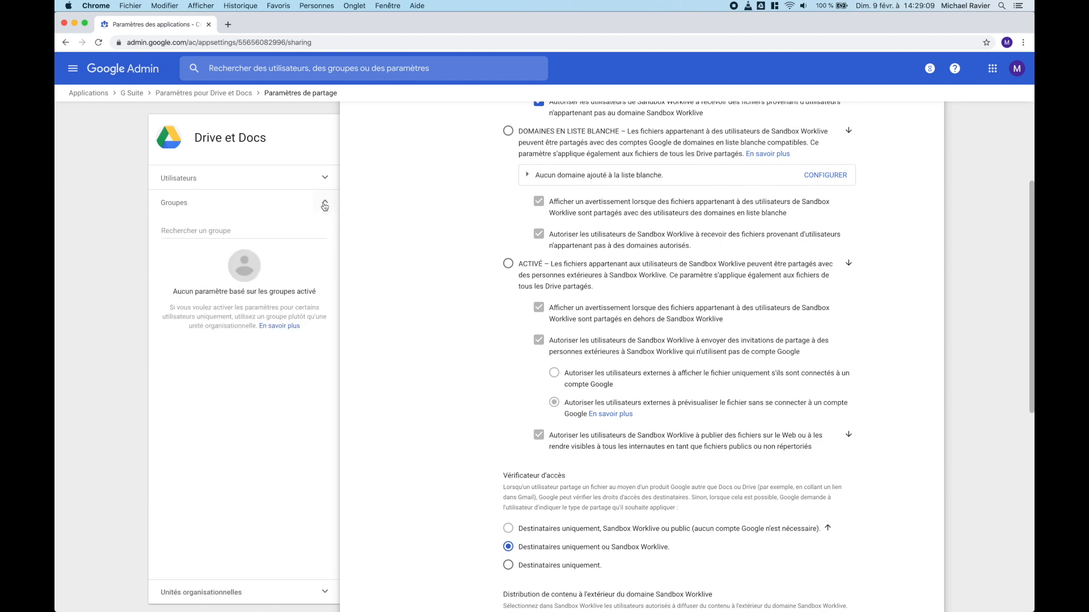
Step: Browse the available groups, collapse Groupes, and expand Unités organisationnelles to show the OU tree
left_click(218, 230)
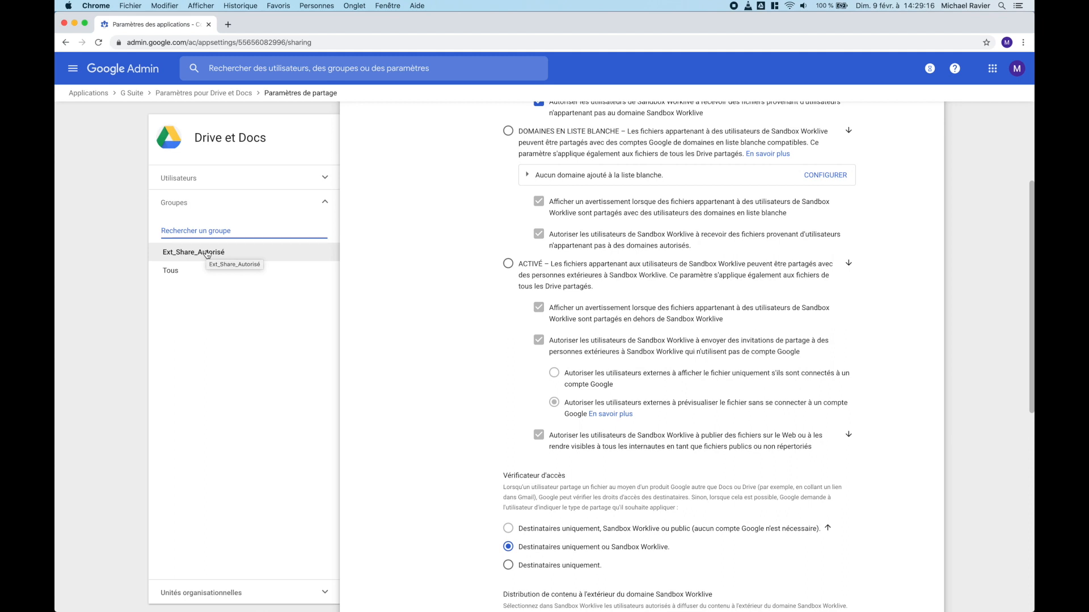
left_click(323, 201)
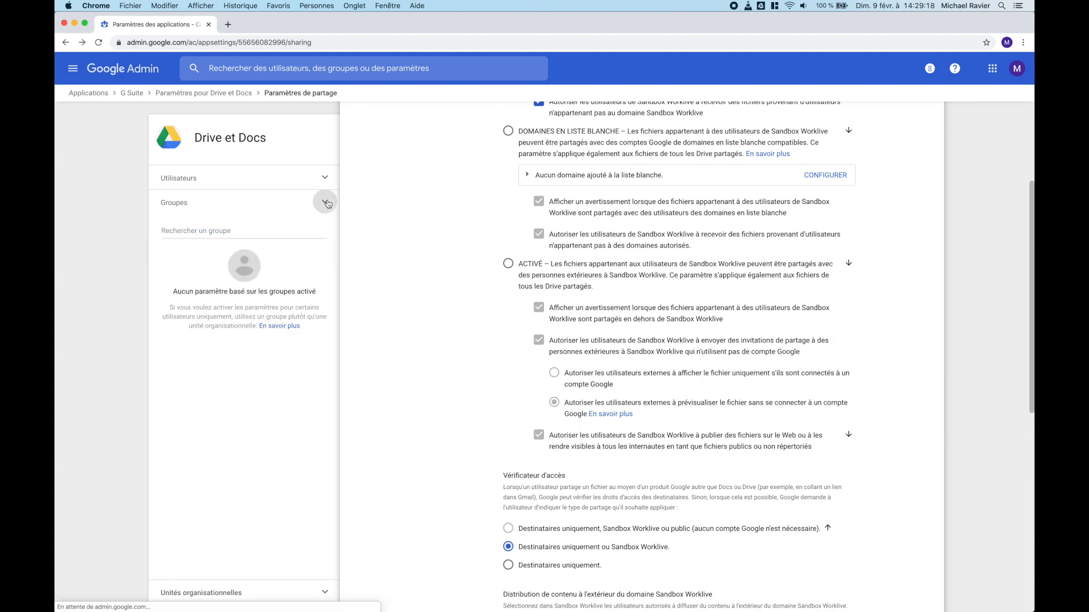
left_click(315, 203)
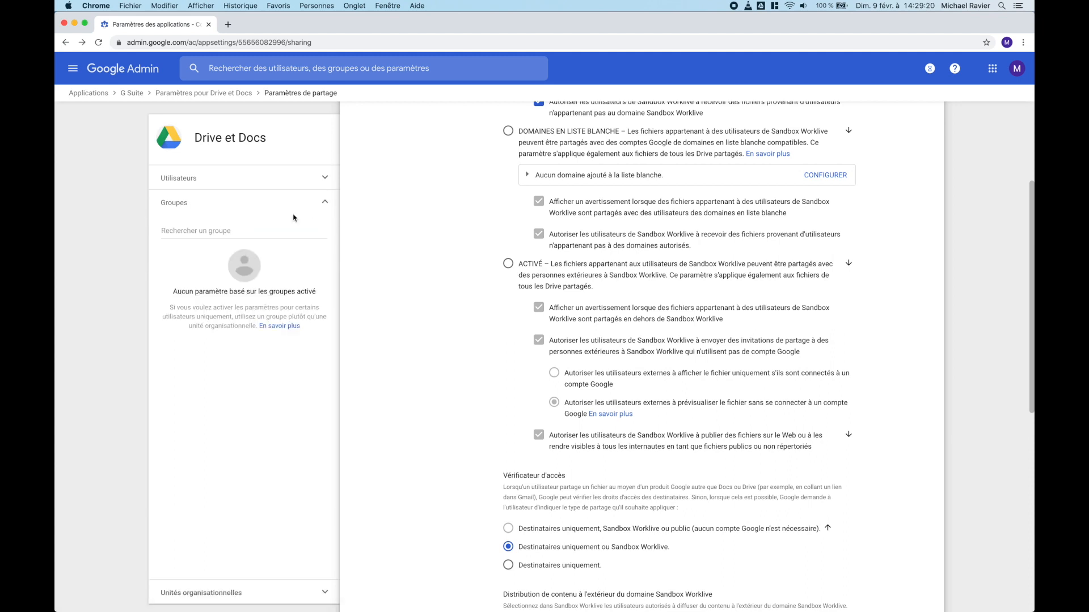
left_click(326, 204)
left_click(219, 227)
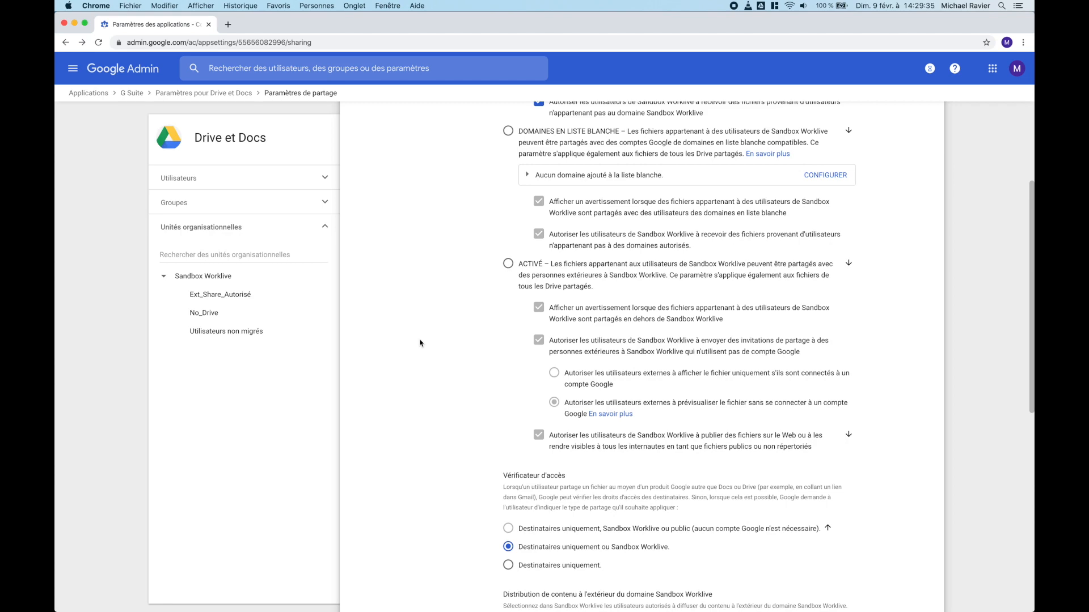
Step: On the Ext_Share_Autorisé unit, set external sharing to ACTIVÉ and apply IGNORER to override the parent
left_click(208, 294)
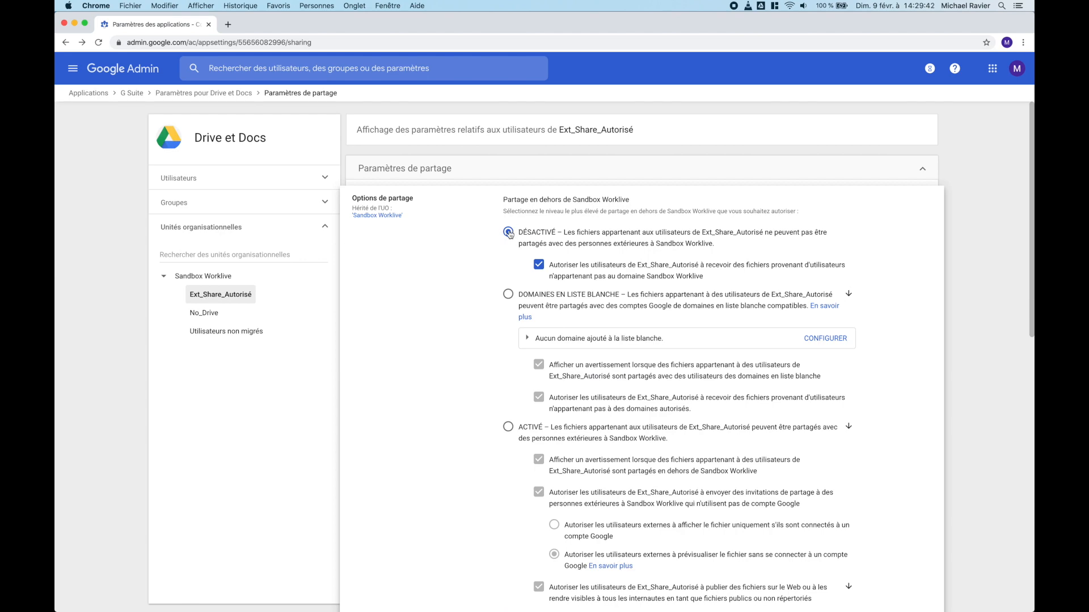
scroll(503, 325, "down", 5)
left_click(509, 249)
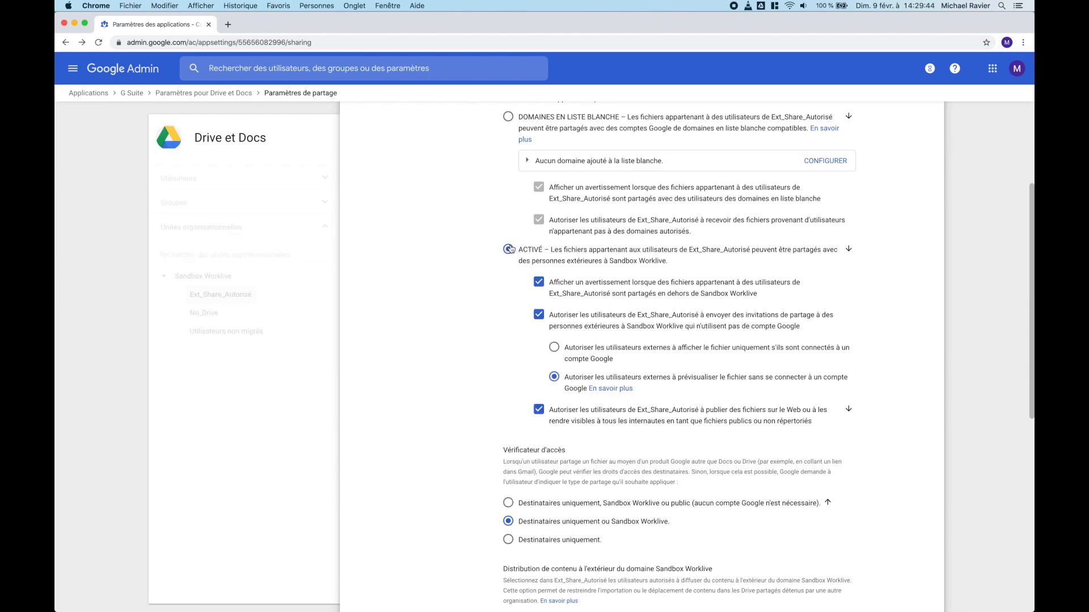
scroll(495, 364, "down", 8)
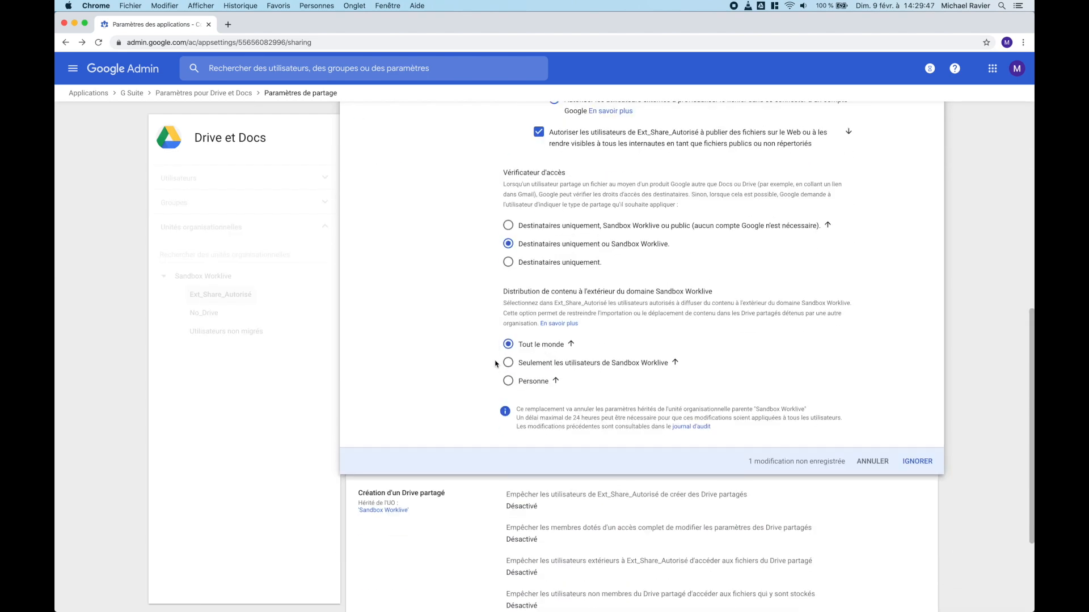
left_click(914, 457)
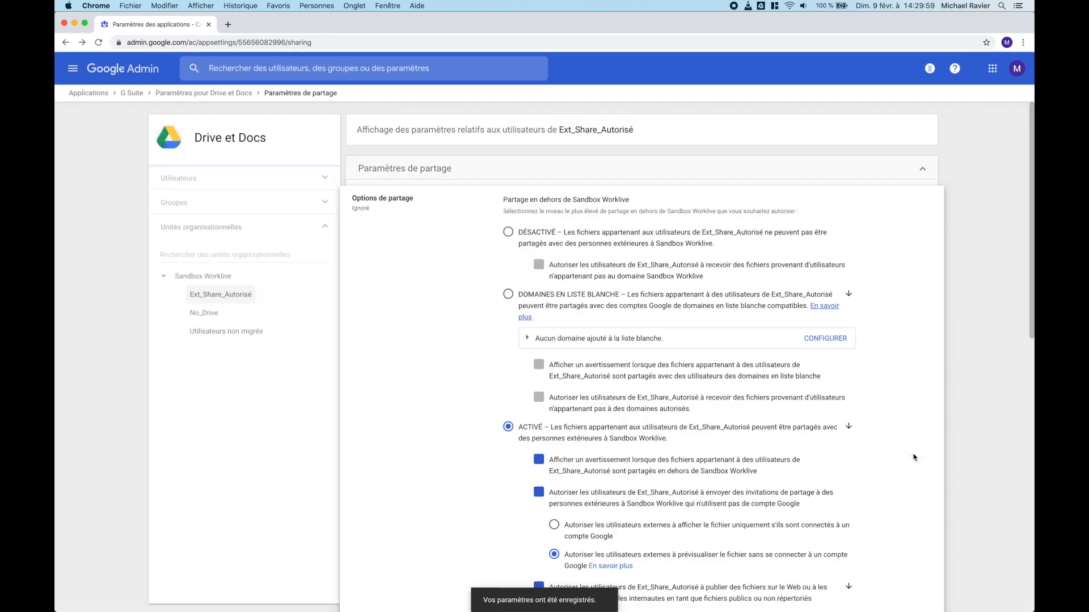
Step: Pick the Ext_Share_Autorisé group under Groupes, set external sharing to ACTIVÉ and save
left_click(177, 205)
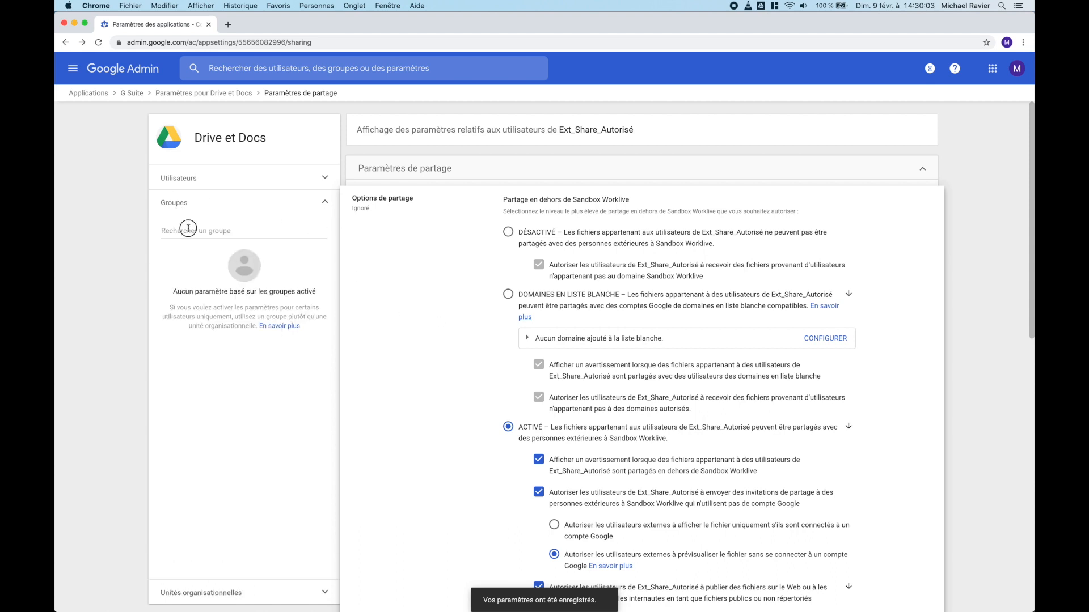
left_click(188, 229)
left_click(197, 258)
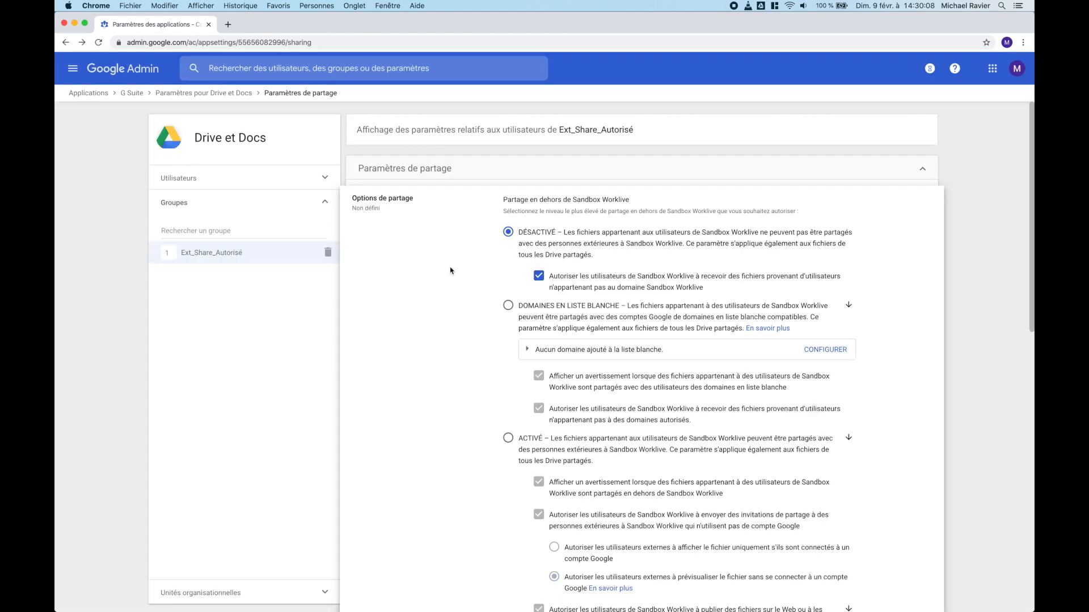
left_click(509, 438)
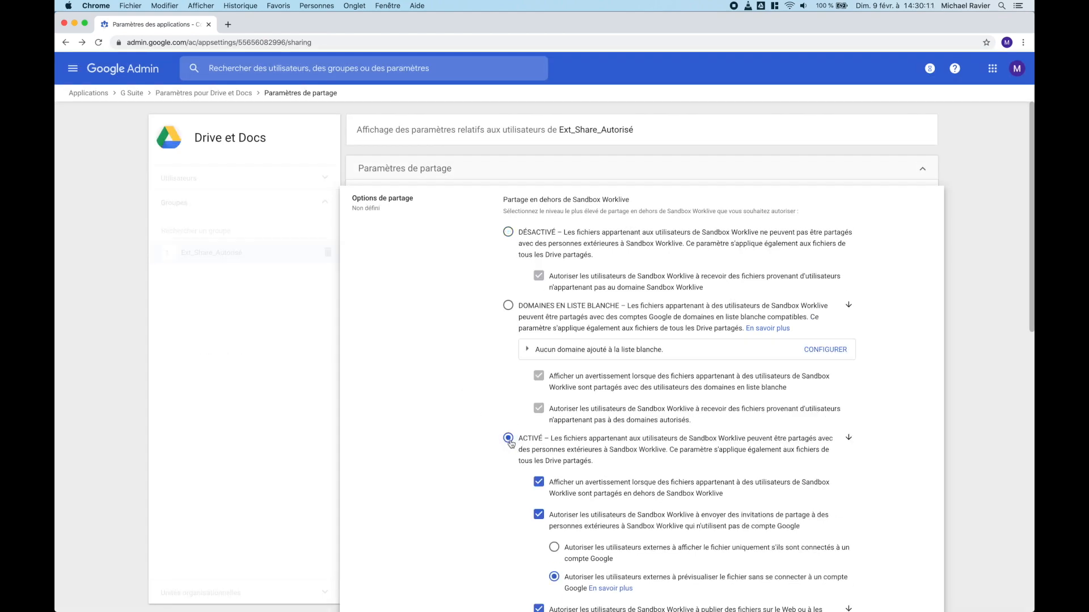
scroll(559, 469, "down", 10)
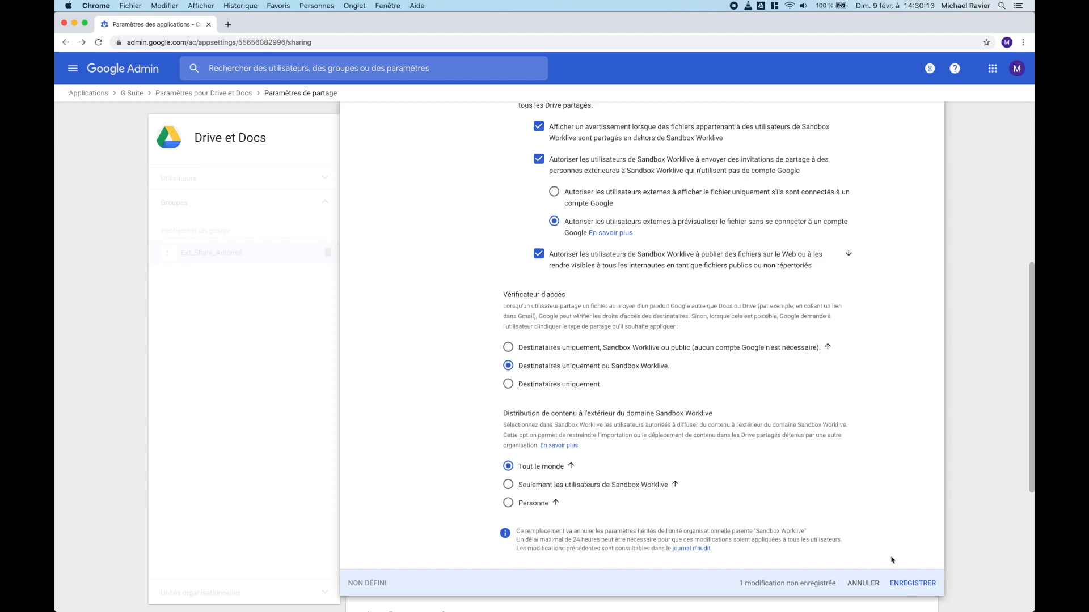
left_click(913, 583)
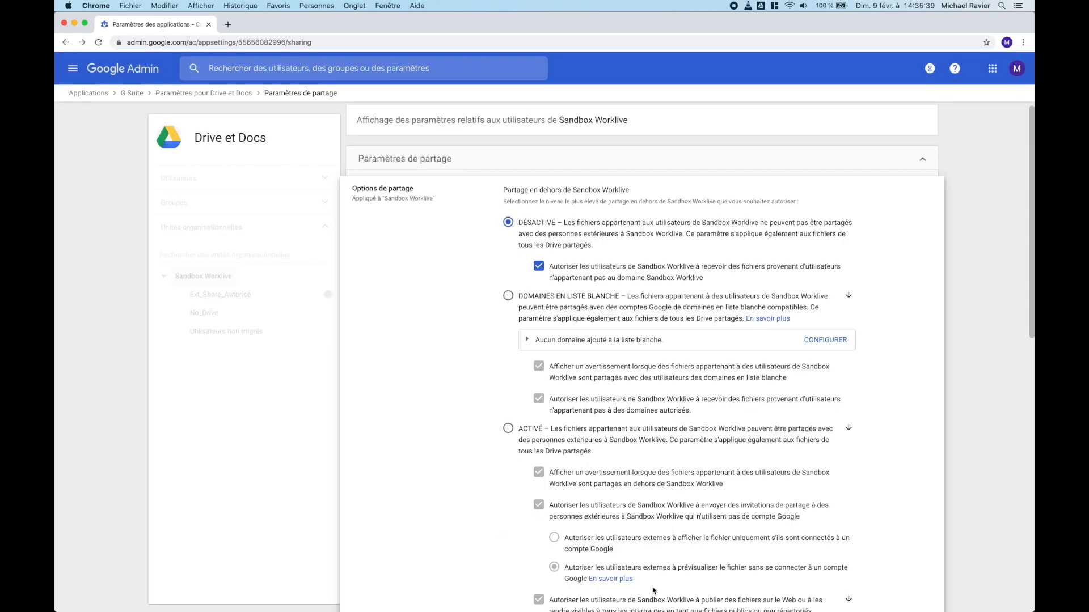
Step: Switch sharing outside Sandbox Worklive back to ACTIVÉ
scroll(653, 591, "down", 10)
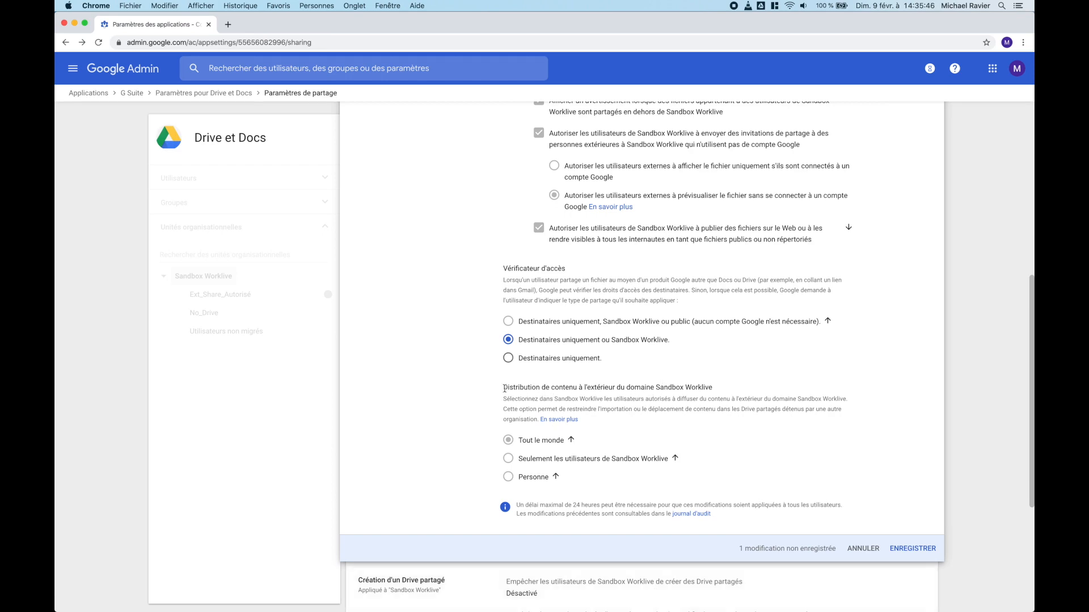
scroll(718, 399, "up", 7)
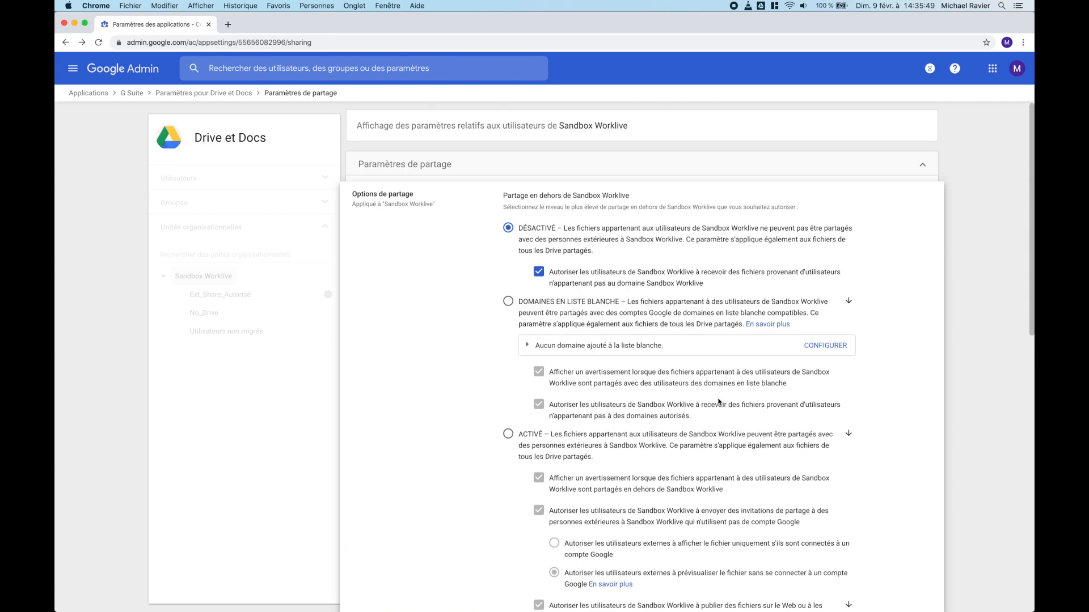
left_click(509, 435)
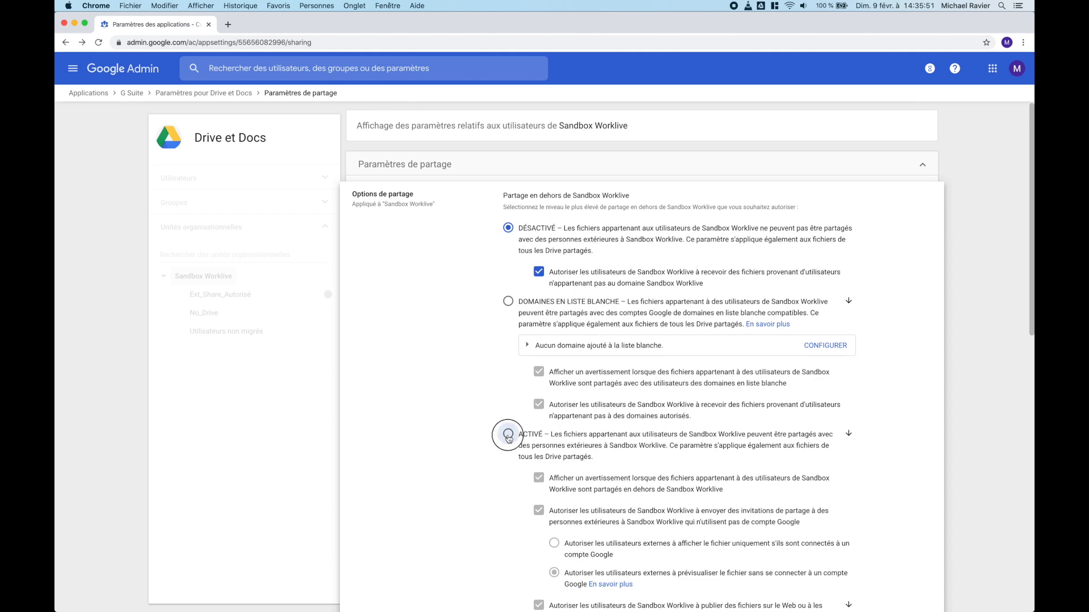
Step: Try the content distribution options, settle on Personne, and save with ENREGISTRER
scroll(565, 440, "down", 1)
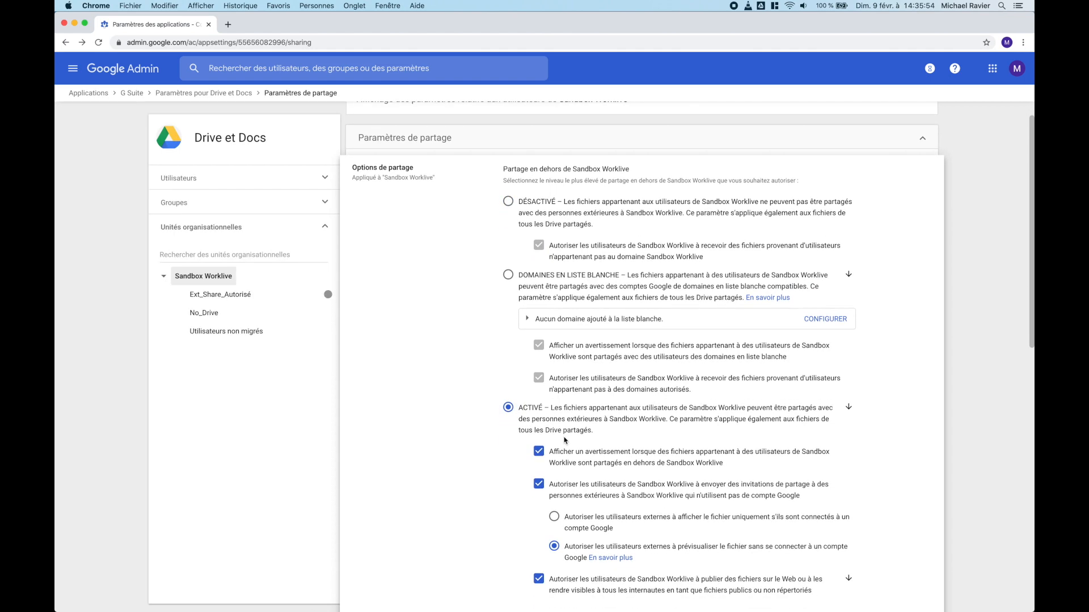
scroll(565, 440, "down", 7)
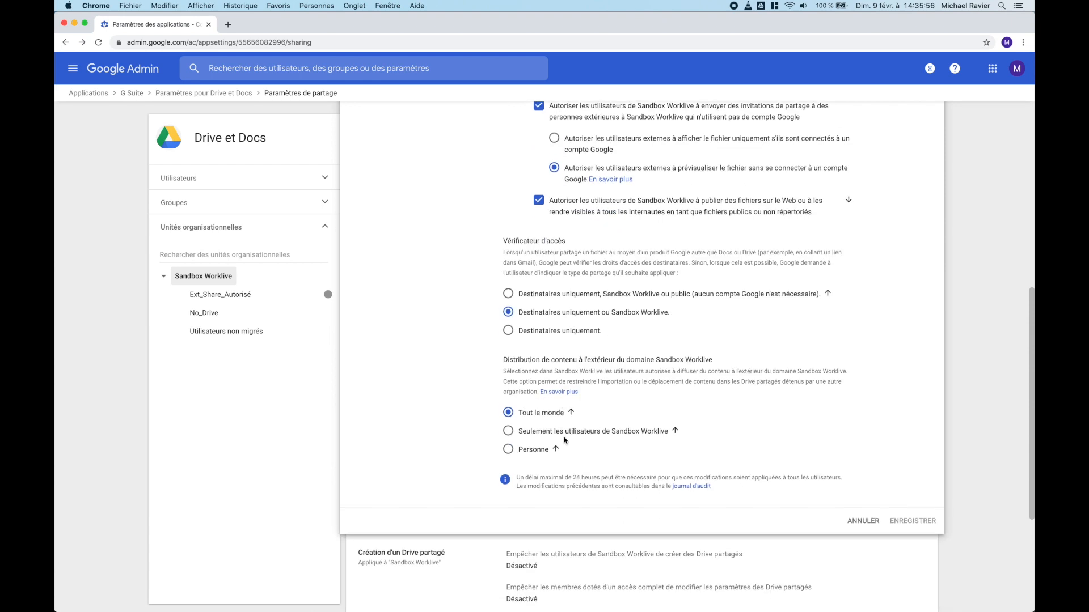
left_click_drag(504, 353, 576, 445)
left_click(576, 446)
left_click(576, 447)
left_click(533, 407)
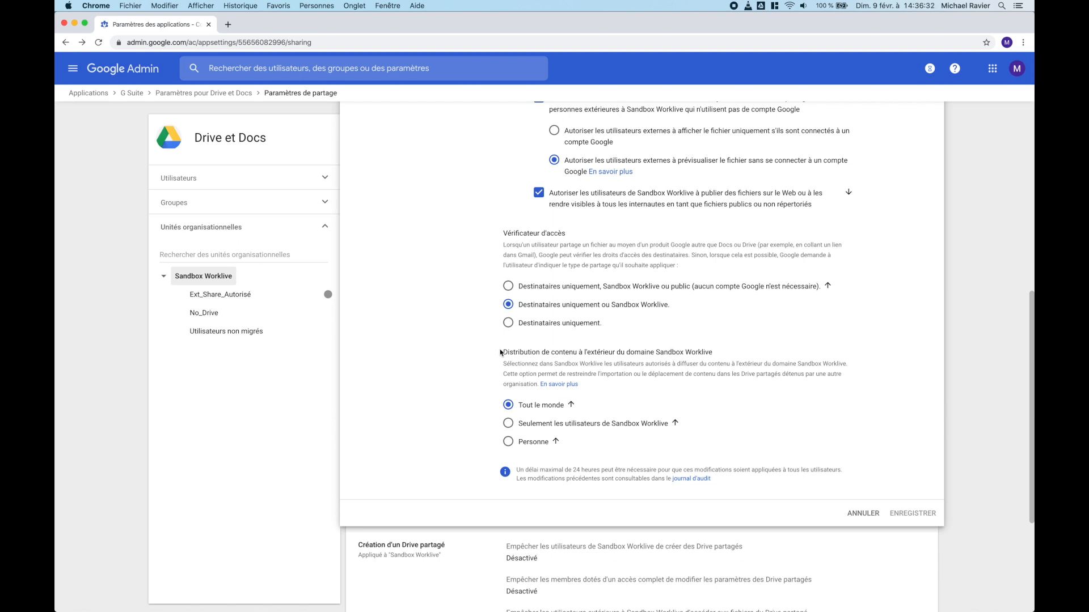
left_click(512, 425)
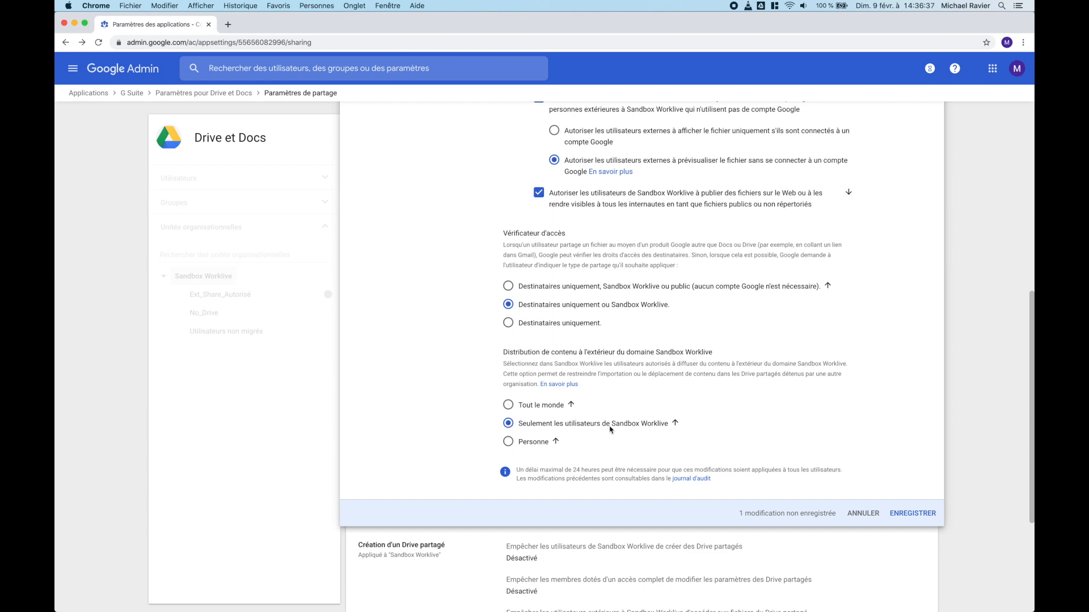
scroll(522, 366, "down", 1)
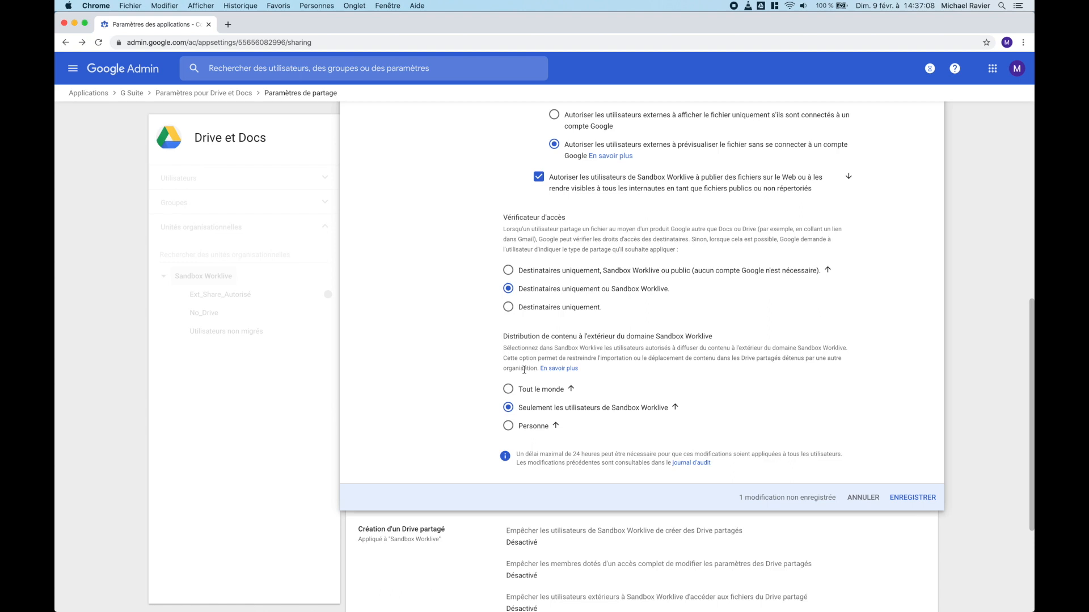
left_click(508, 428)
left_click(907, 498)
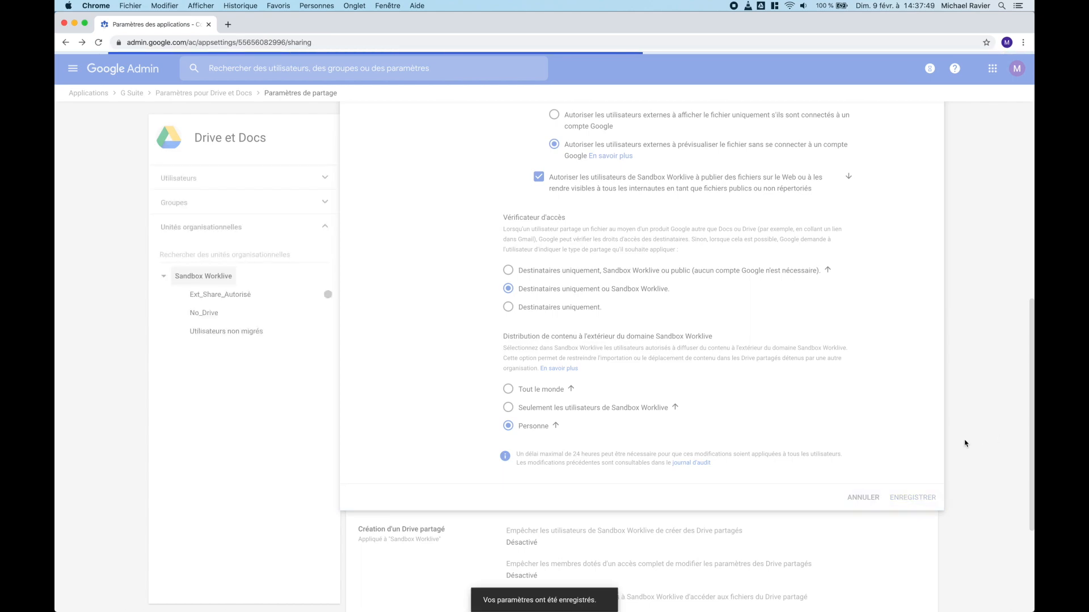
scroll(713, 498, "down", 10)
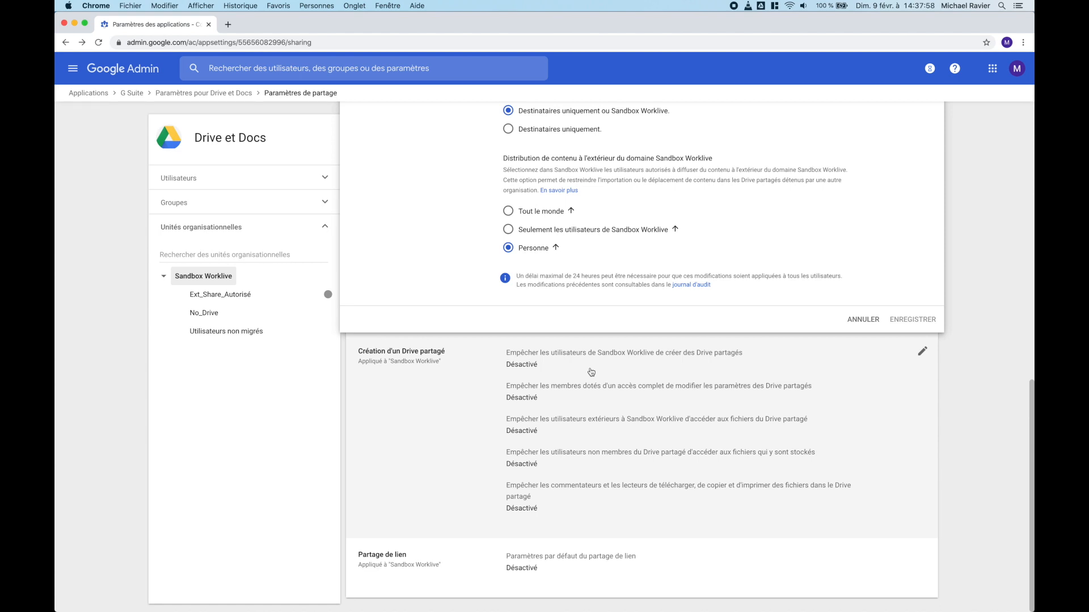
Step: Block Sandbox Worklive users from creating shared drives under Création d'un Drive partagé and save
left_click(922, 352)
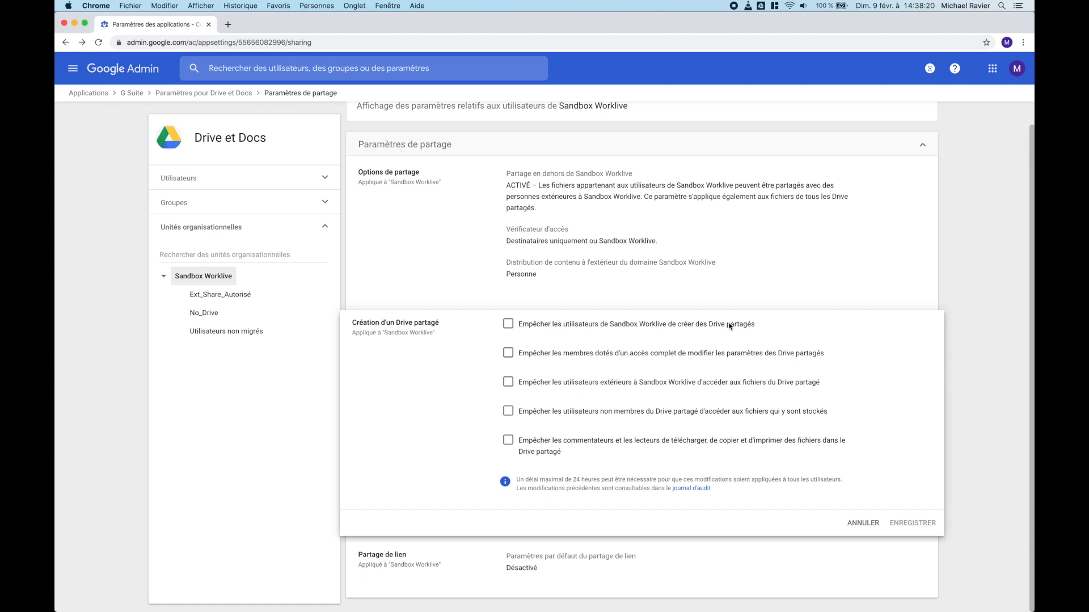
left_click(508, 323)
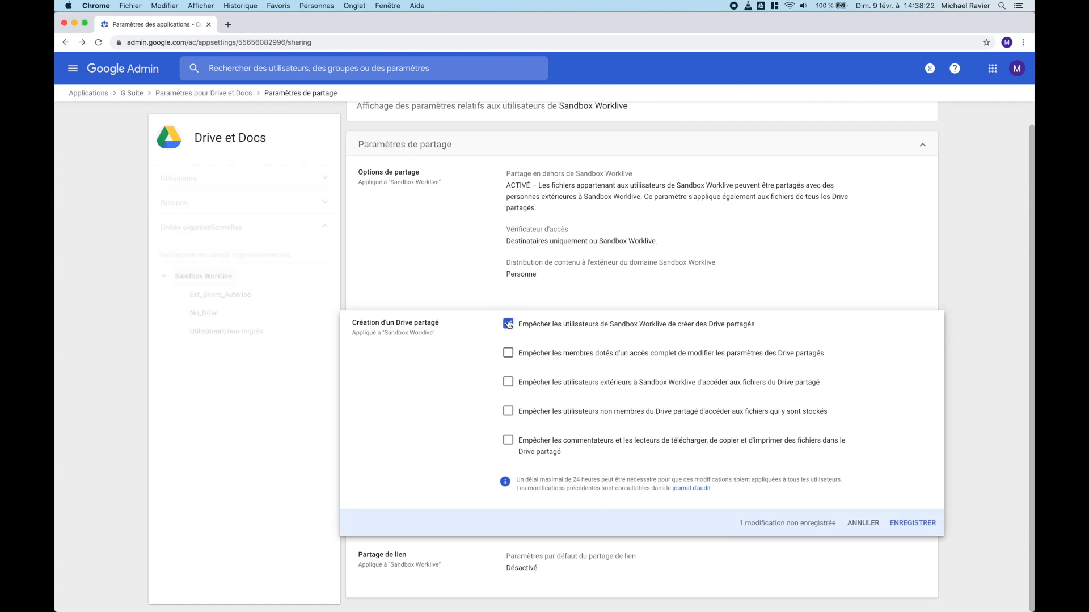
left_click(933, 524)
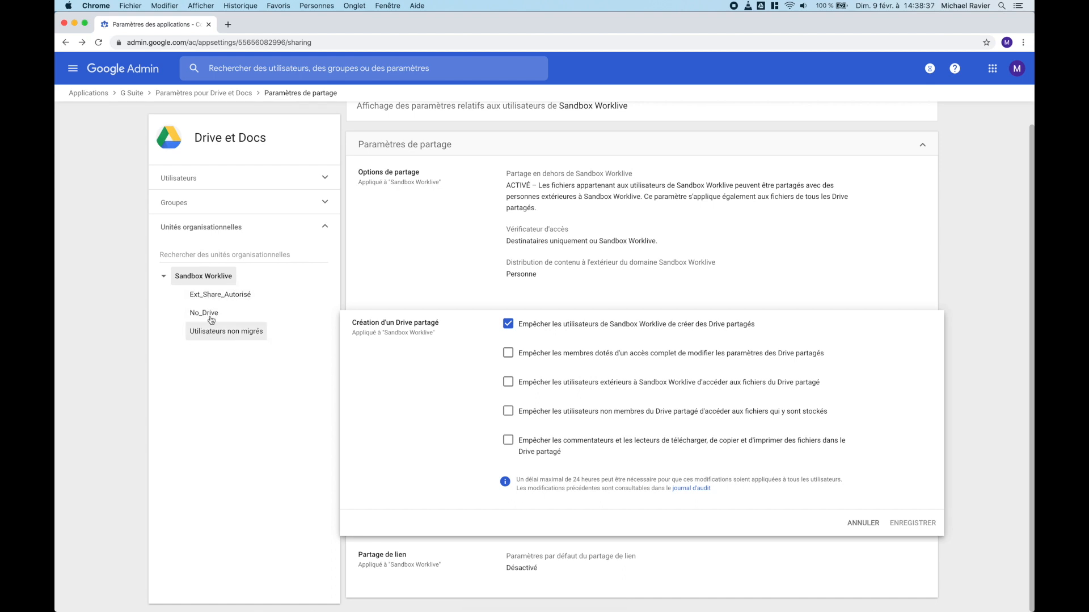
Step: Re-allow shared drive creation, save, and return to the Drive et Docs settings overview
scroll(486, 225, "up", 1)
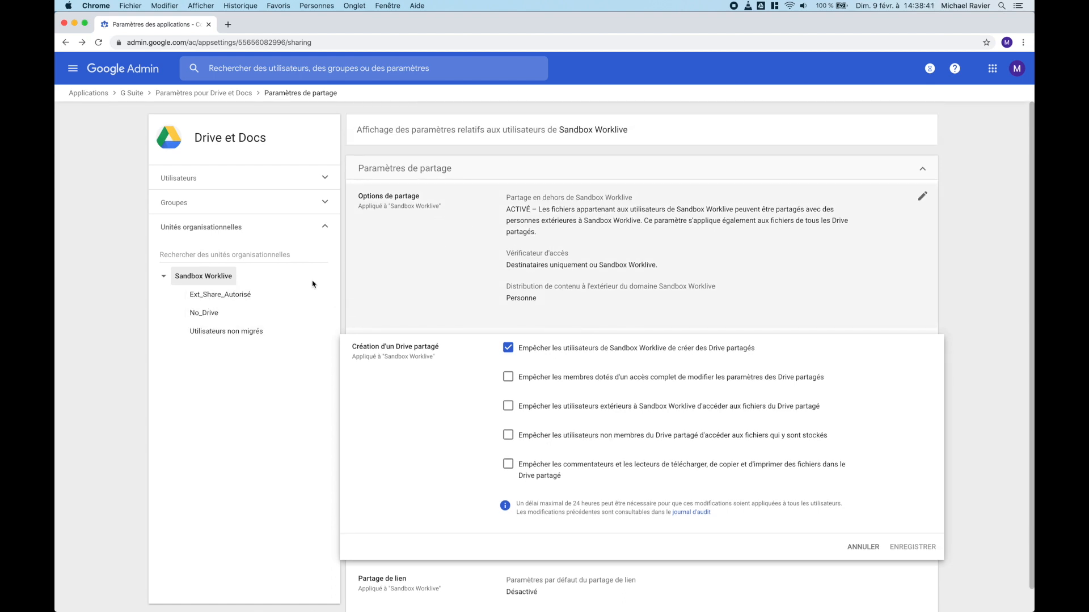
left_click(195, 204)
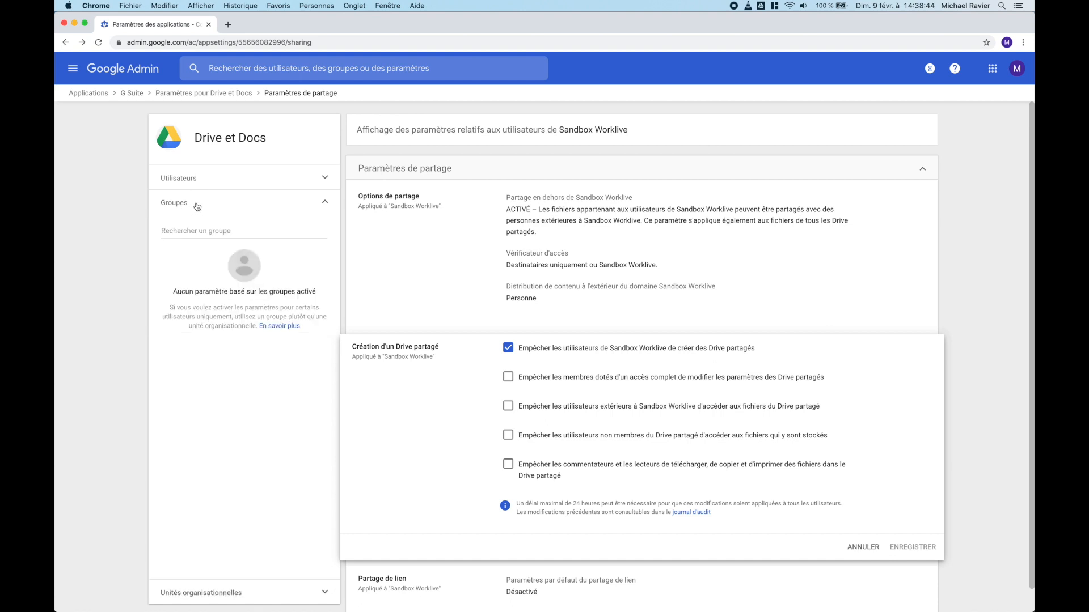
left_click(508, 348)
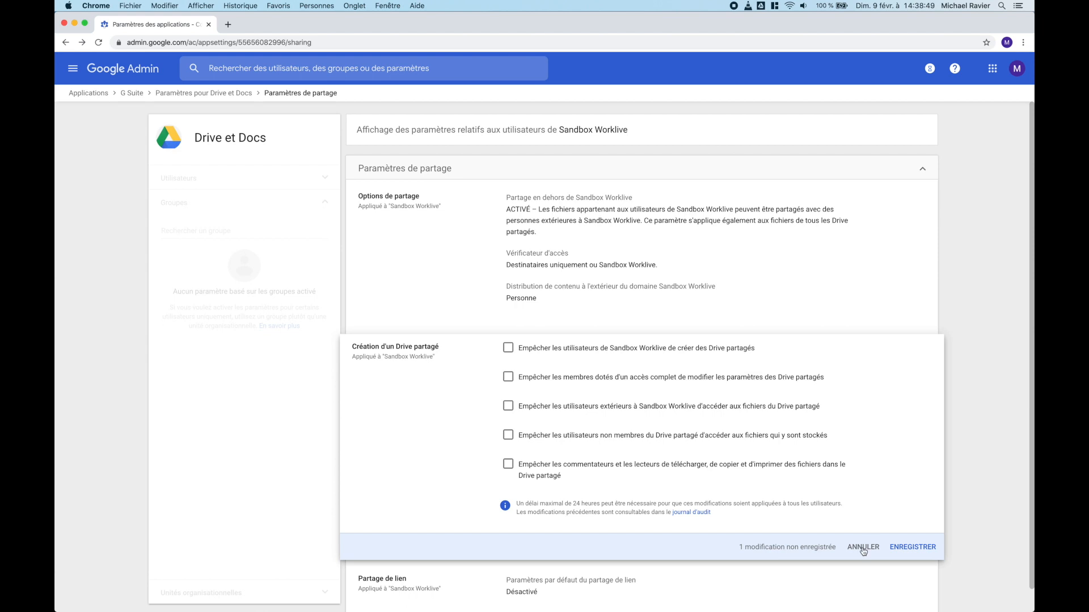
left_click(913, 548)
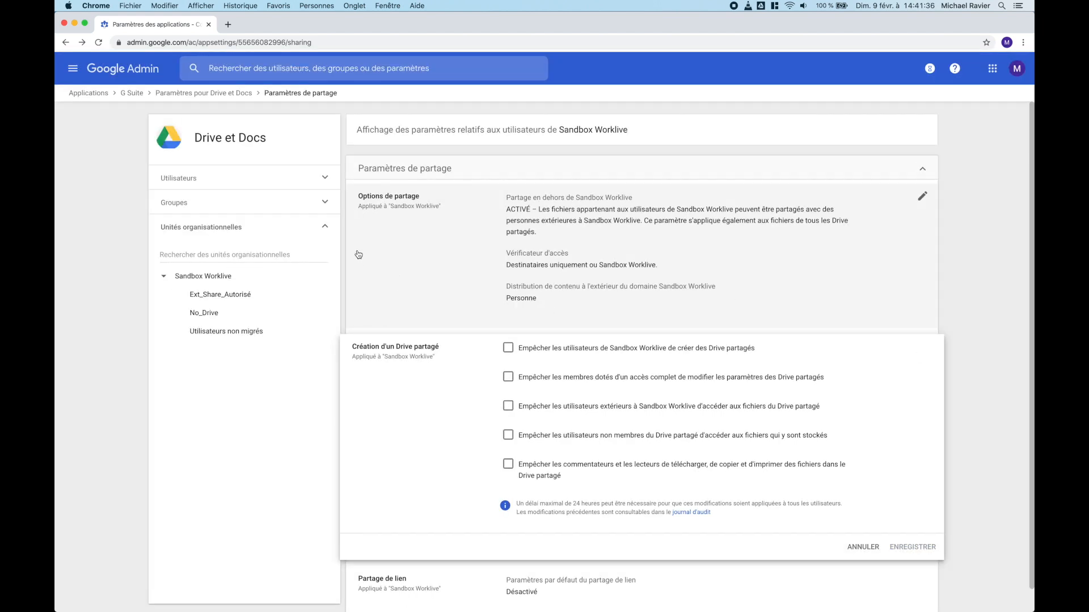
left_click(209, 99)
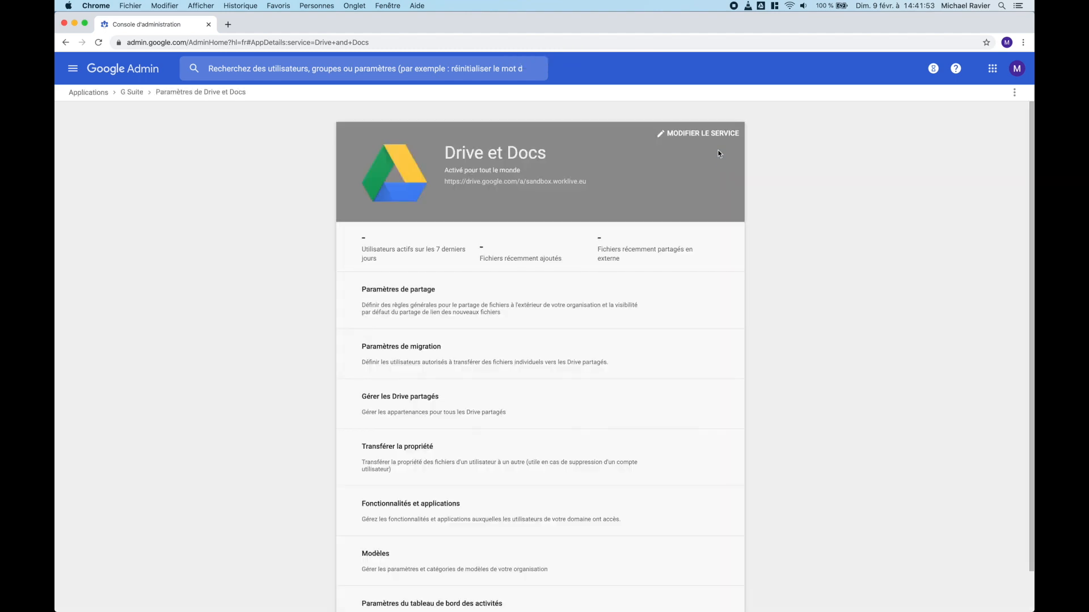
left_click(395, 411)
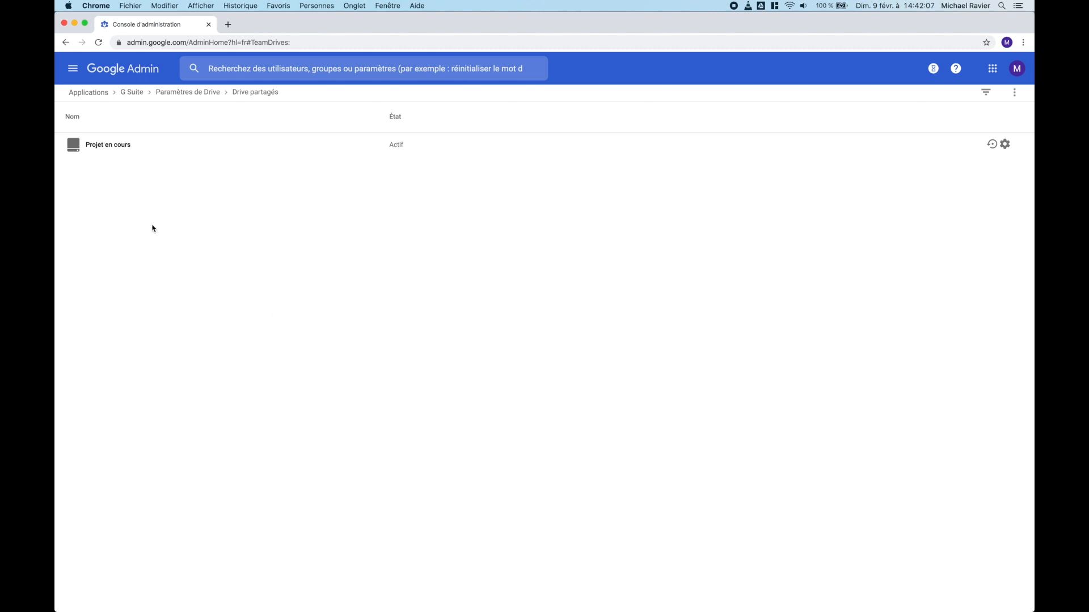
left_click(98, 147)
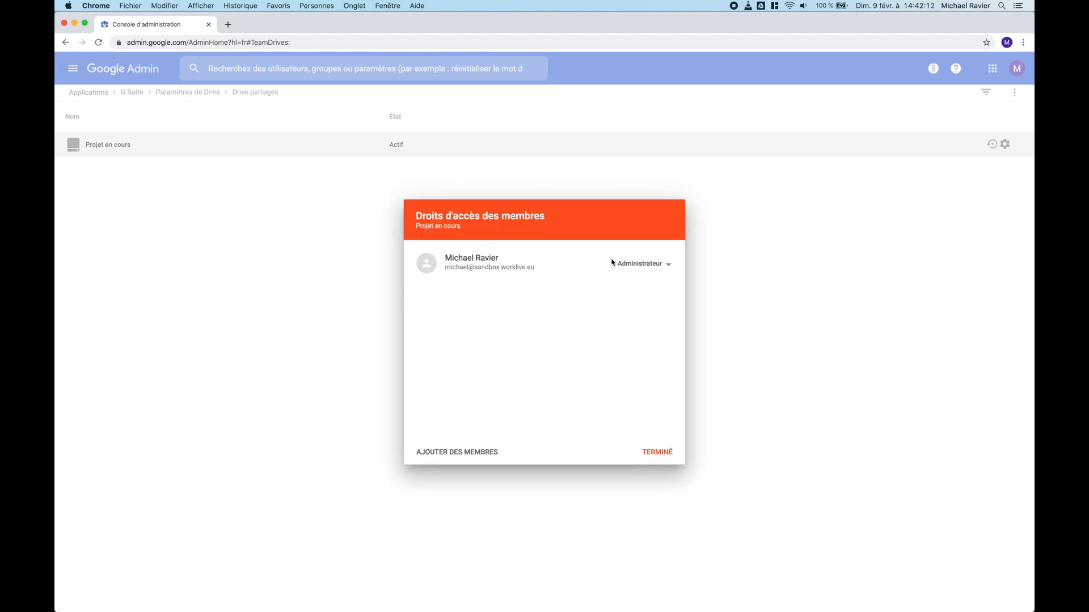
left_click(462, 455)
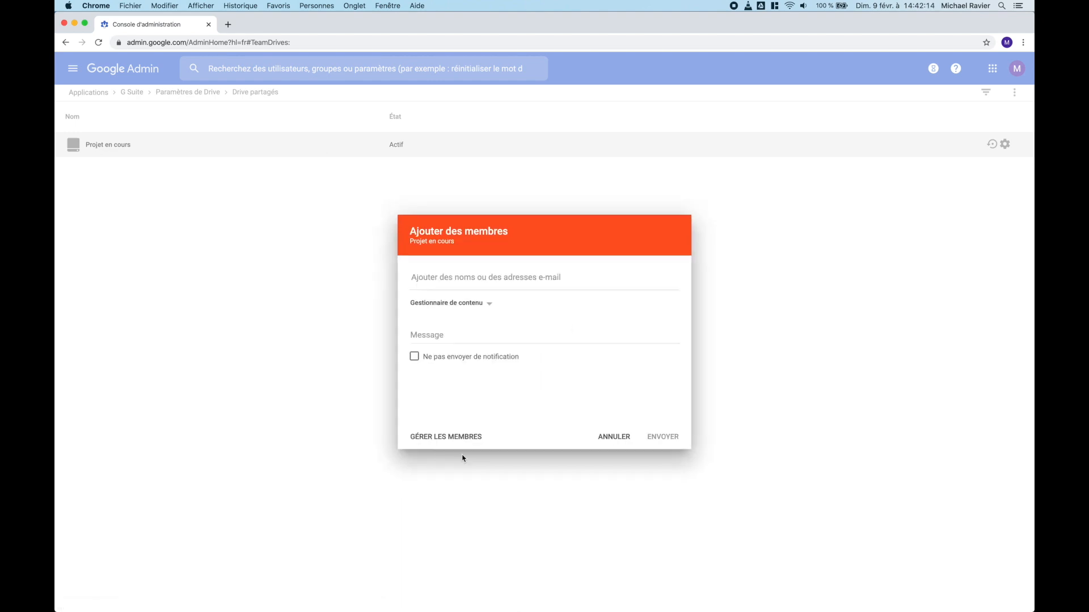
left_click(453, 312)
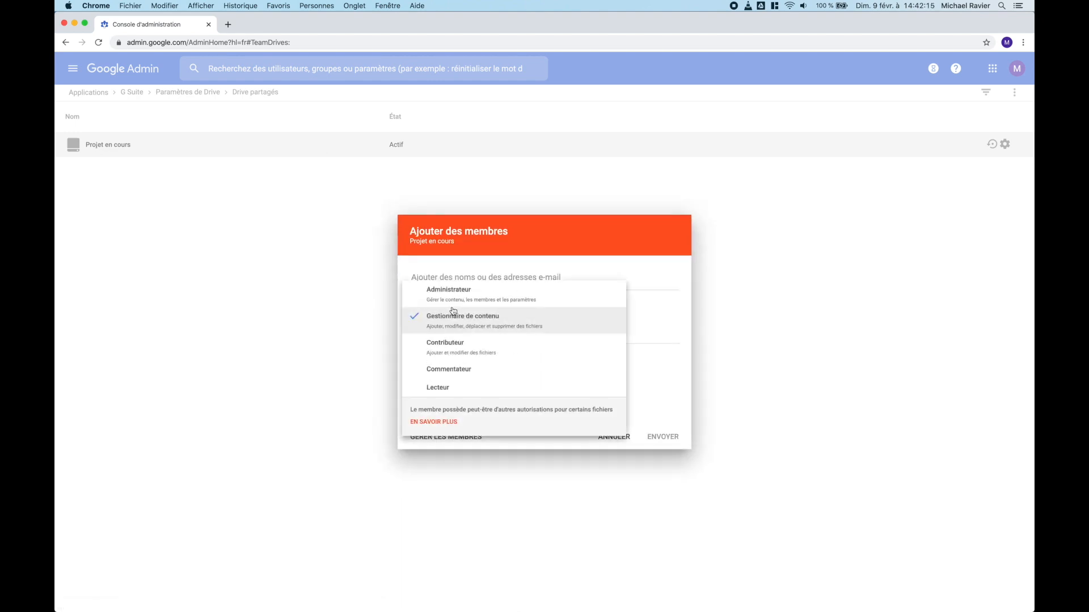
left_click(674, 342)
left_click(607, 436)
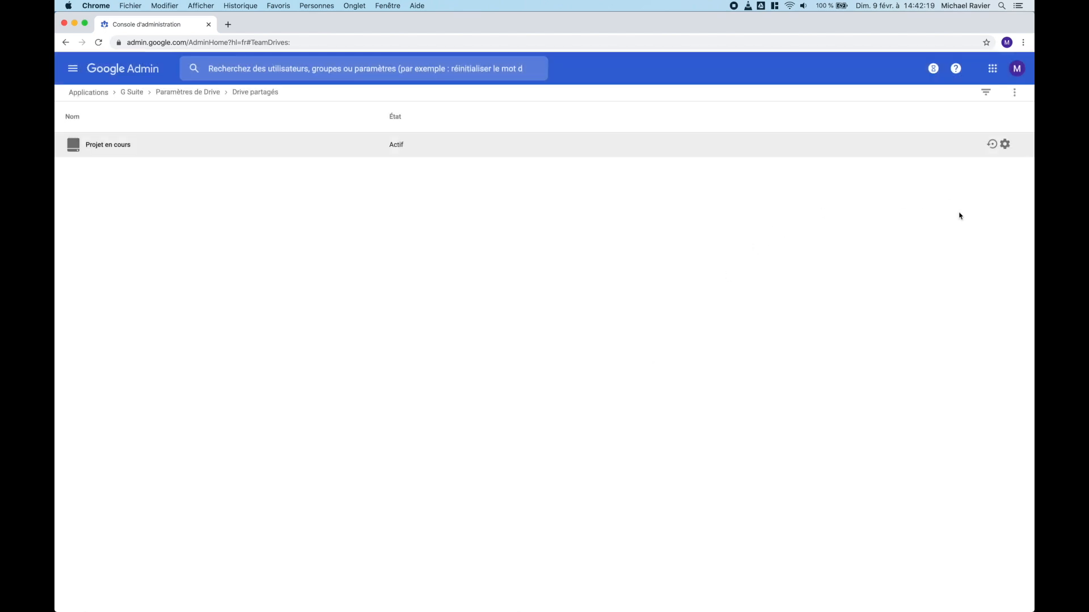
left_click(1005, 145)
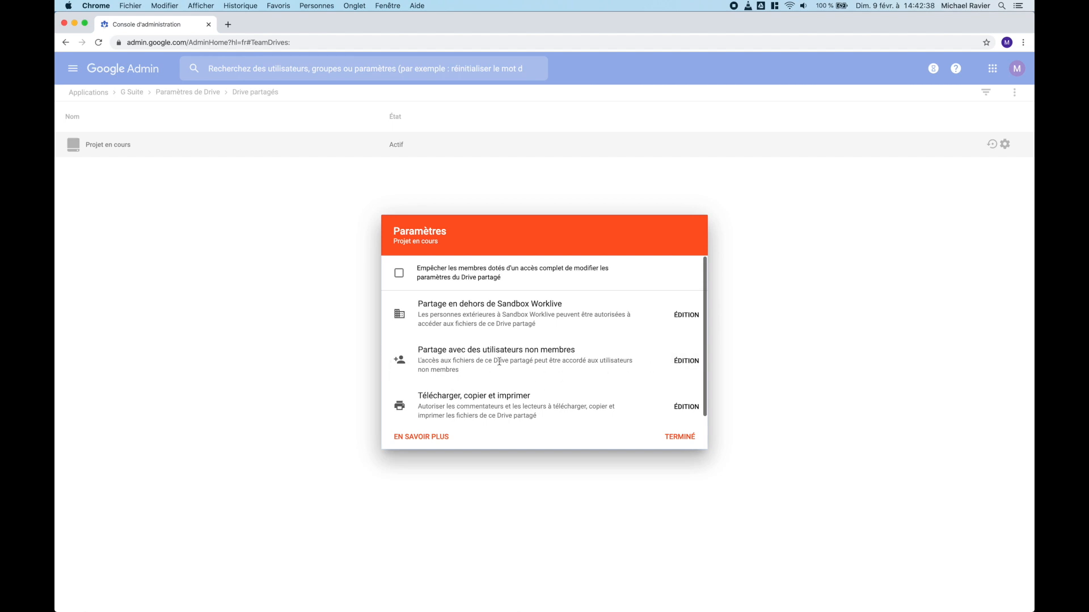
left_click(680, 437)
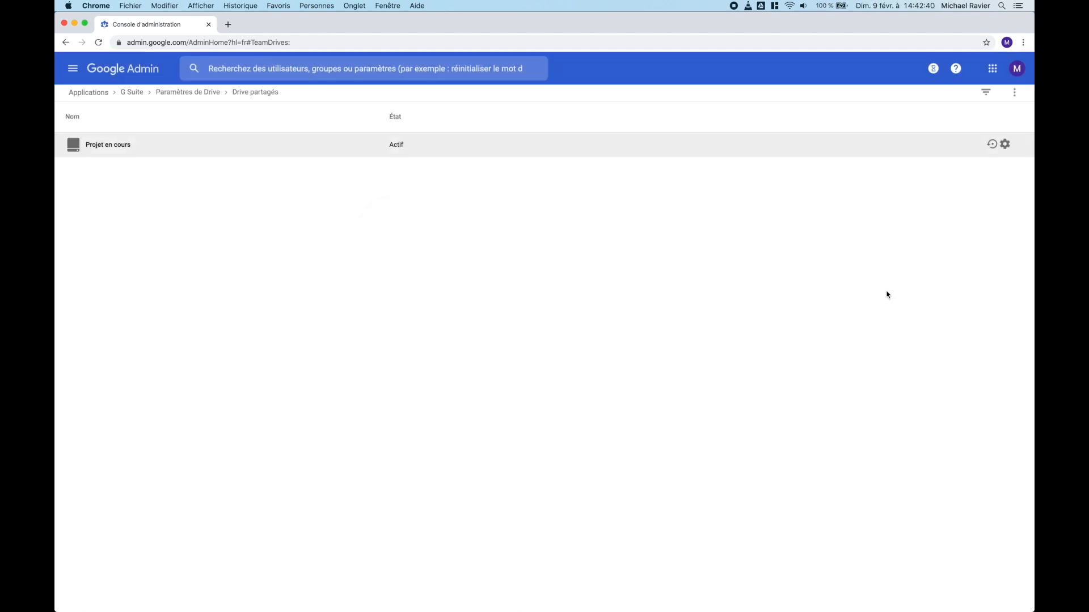
left_click(991, 144)
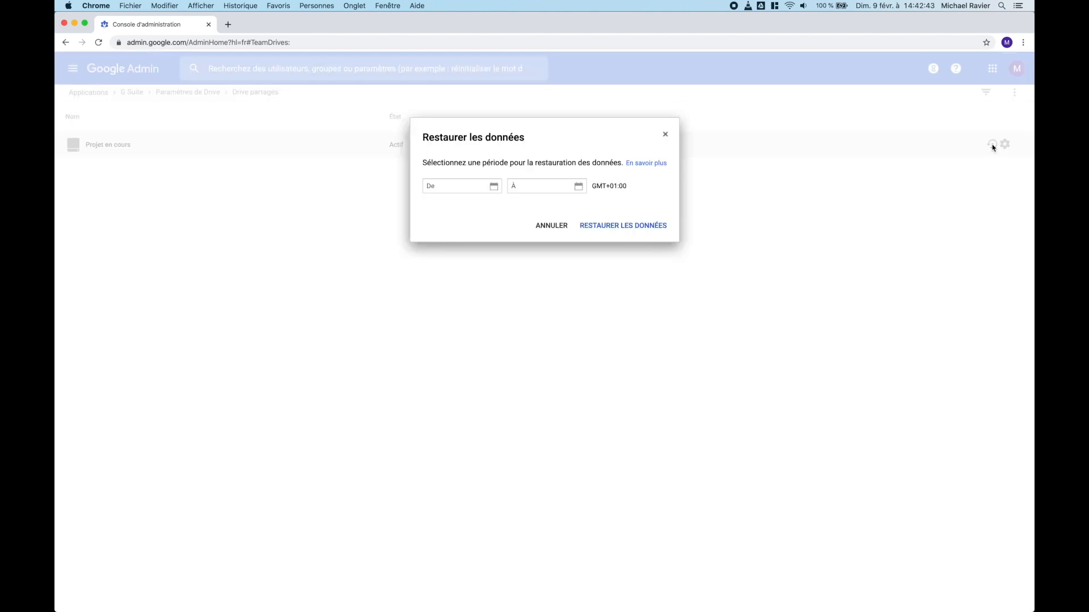
left_click(470, 188)
left_click(536, 188)
left_click(555, 226)
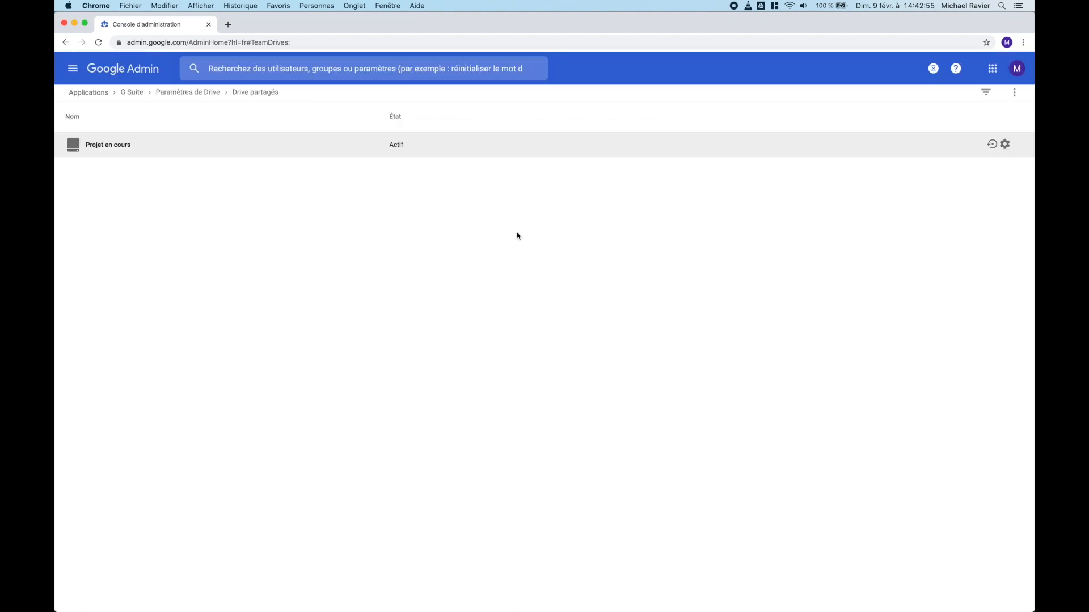
left_click(188, 93)
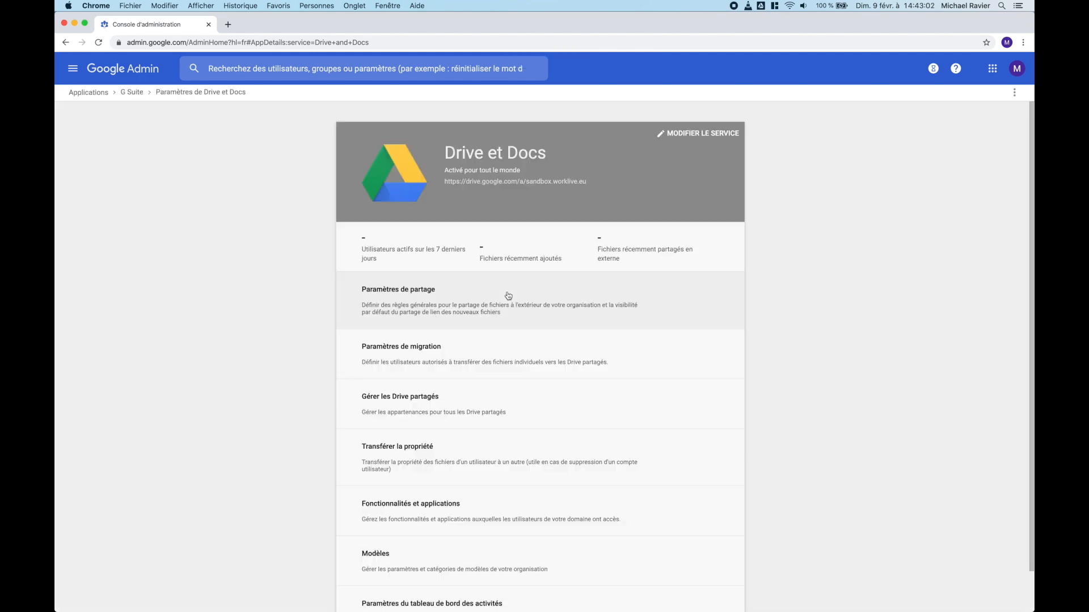
Step: Go to Fonctionnalités et applications and edit the Drive File Stream settings
scroll(815, 455, "down", 1)
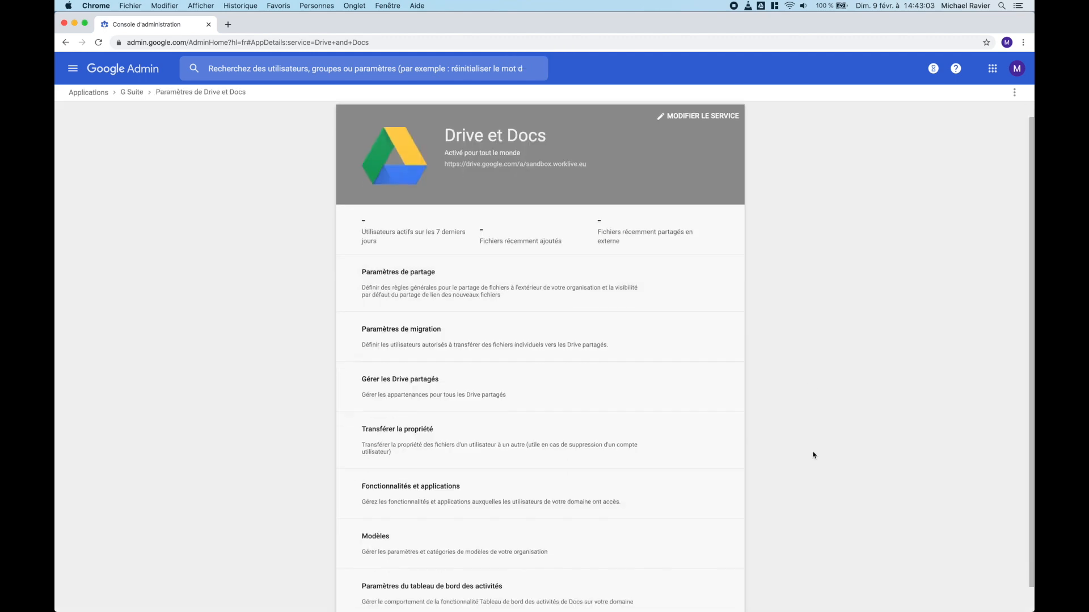
left_click(423, 471)
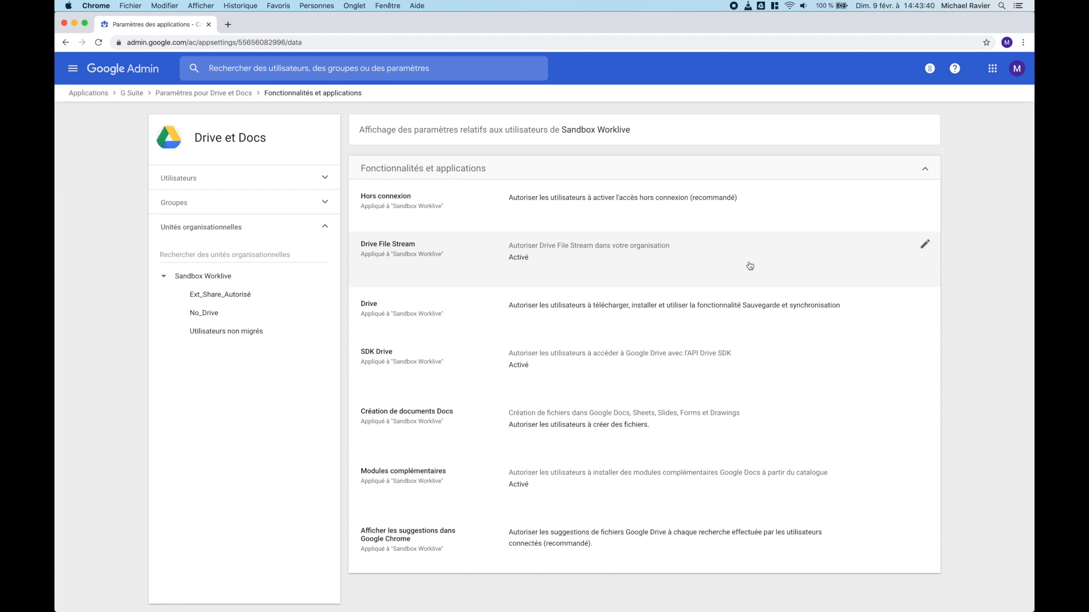
left_click(925, 244)
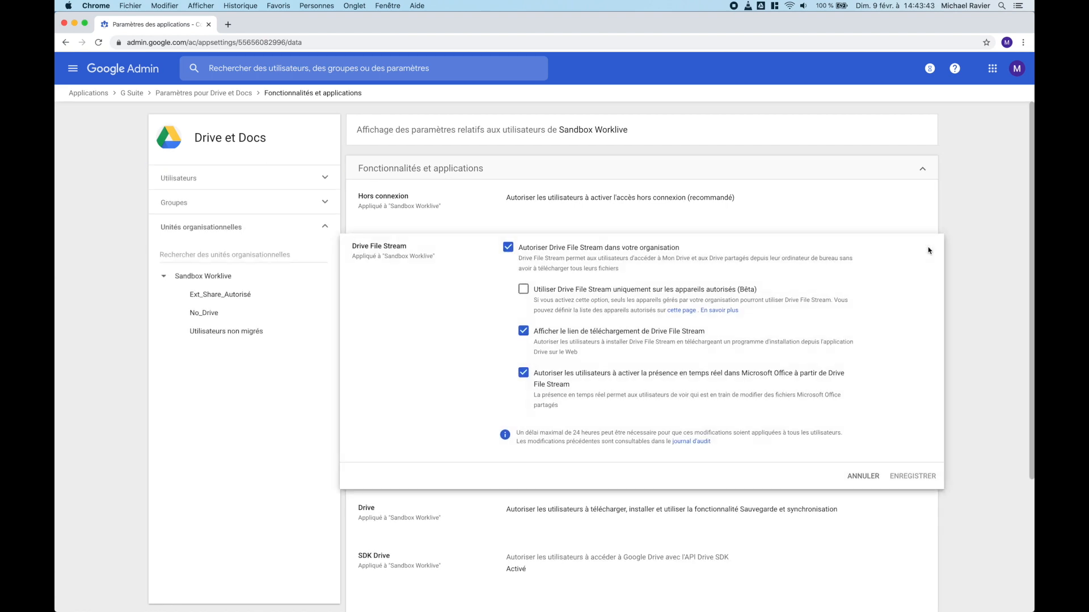
Step: Demonstrate the Drive File Stream checkboxes, leaving it on and the authorised-devices-only option off
left_click(508, 247)
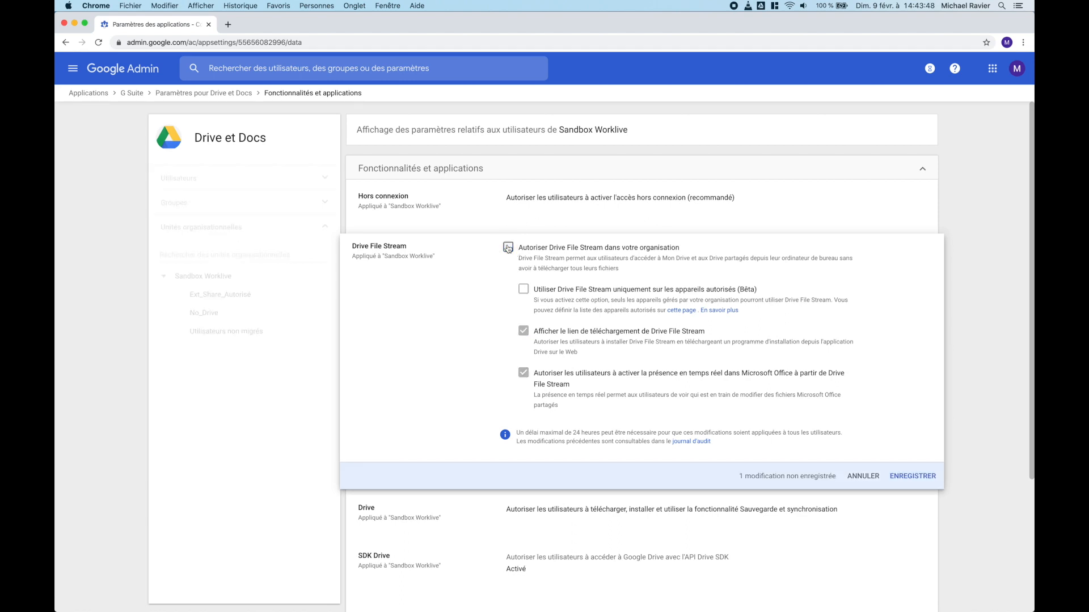
left_click(508, 248)
left_click(523, 290)
left_click_drag(737, 291, 539, 292)
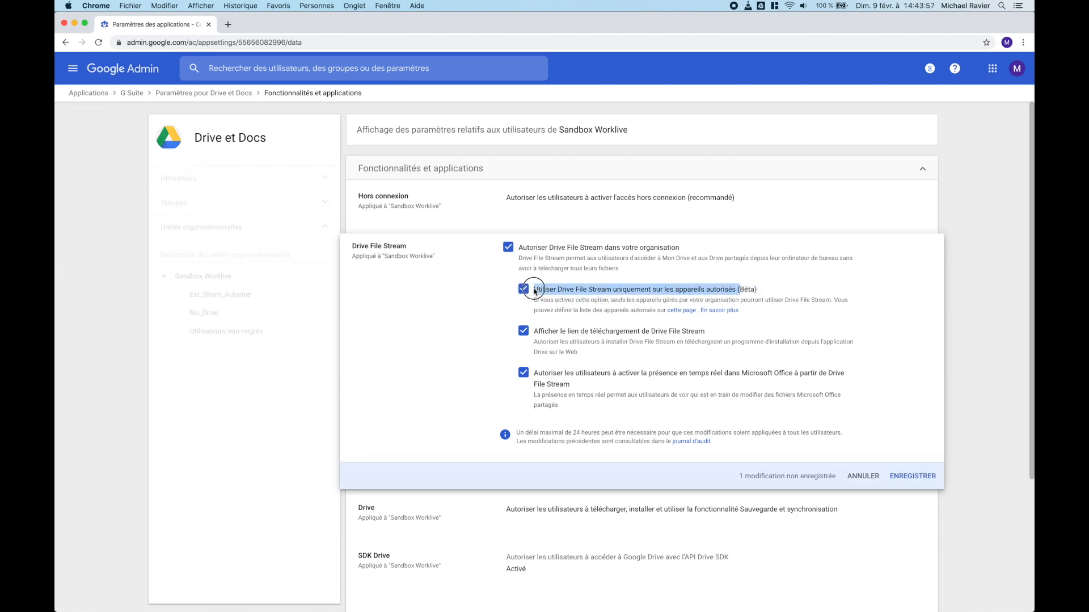
left_click(531, 292)
left_click(764, 292)
left_click_drag(764, 292, 525, 293)
left_click(524, 290)
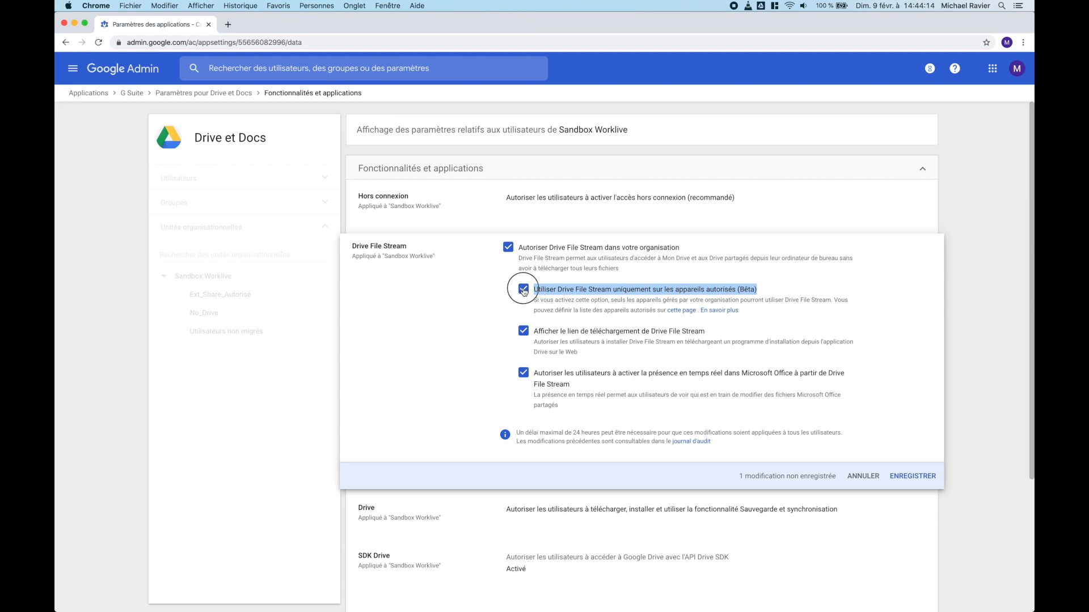
left_click(523, 291)
left_click(523, 290)
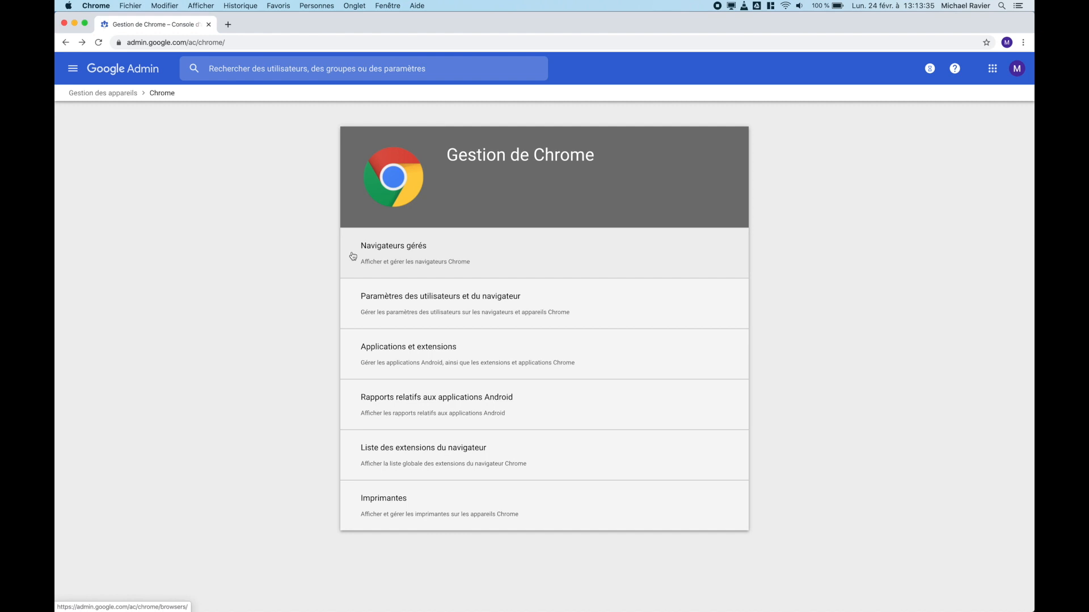
Step: Look through Chrome's user and browser settings, then open Applications et extensions from Gestion de Chrome
left_click(488, 300)
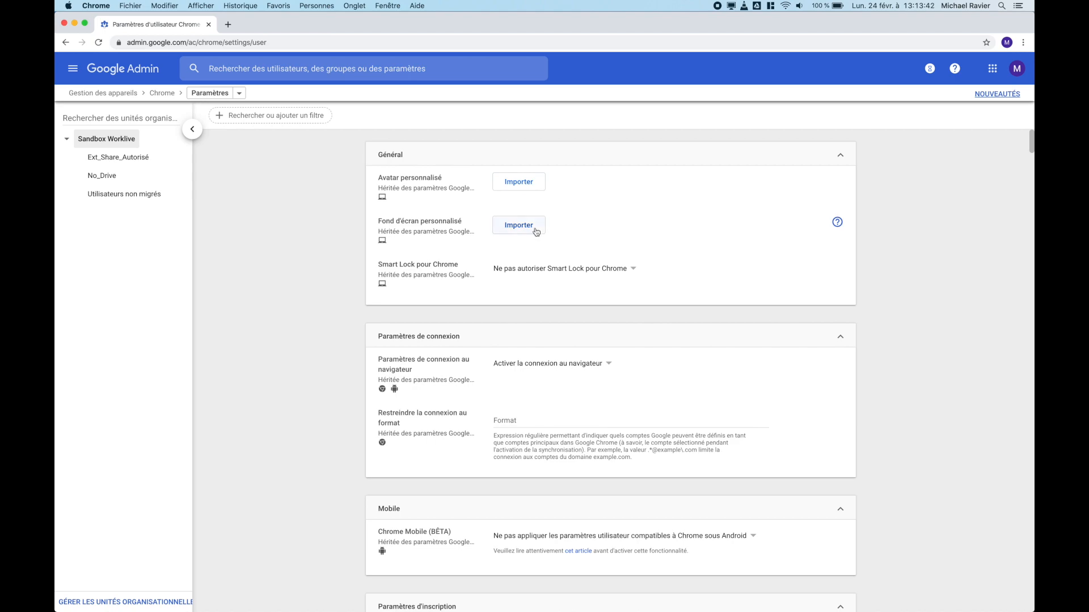
scroll(494, 311, "down", 6)
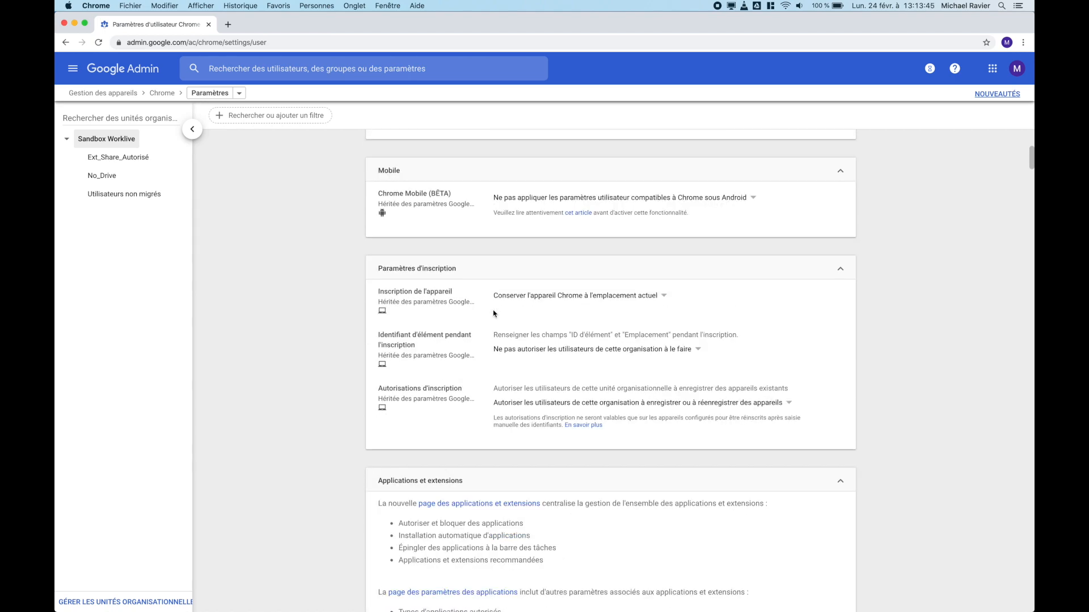
scroll(493, 313, "down", 8)
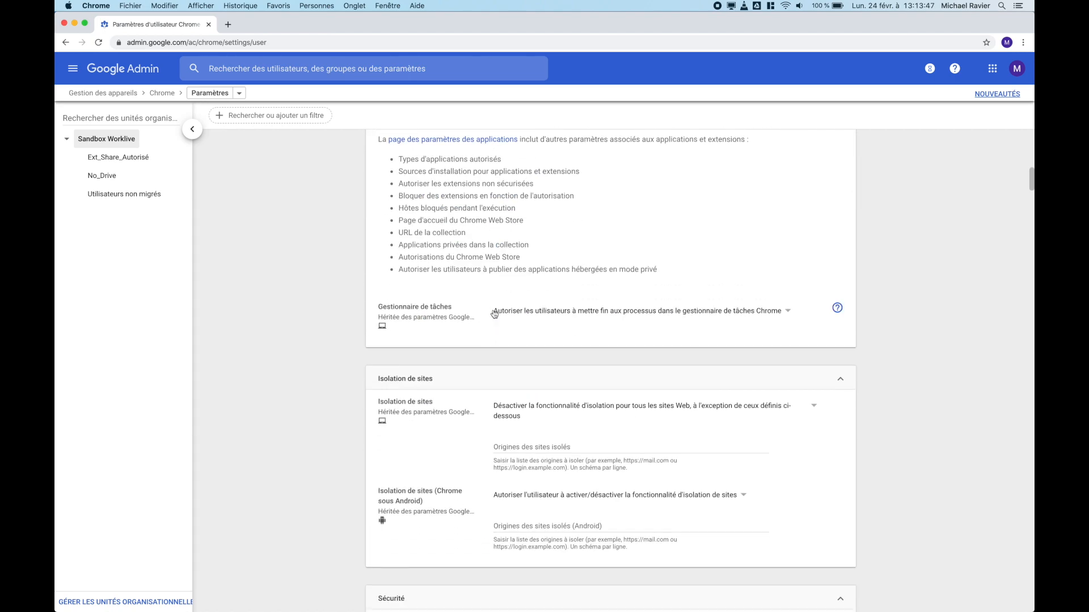
scroll(494, 314, "down", 10)
scroll(493, 315, "down", 20)
scroll(493, 314, "up", 20)
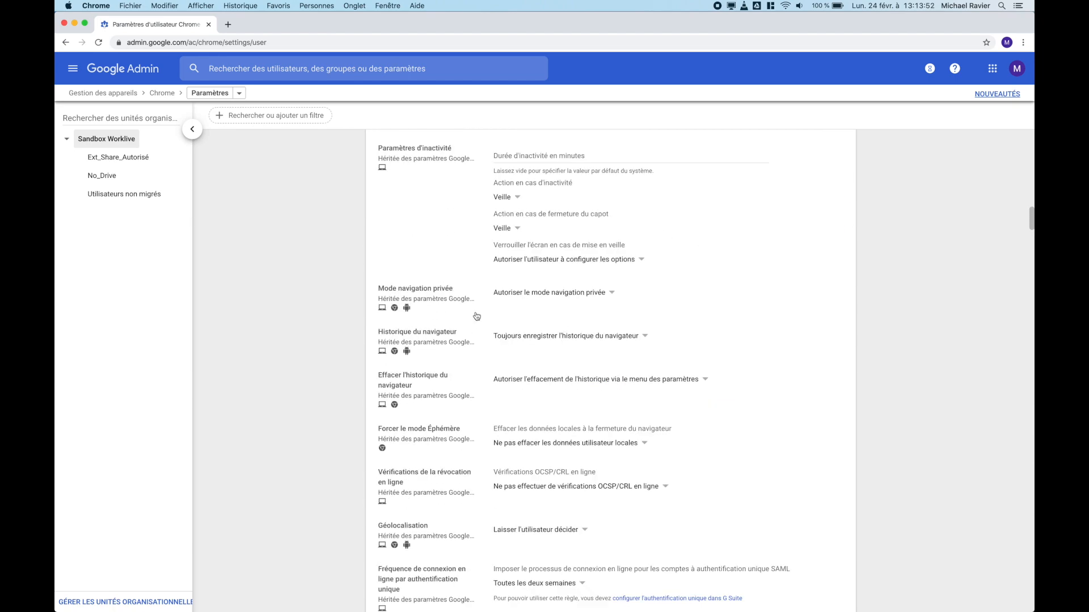
left_click(163, 93)
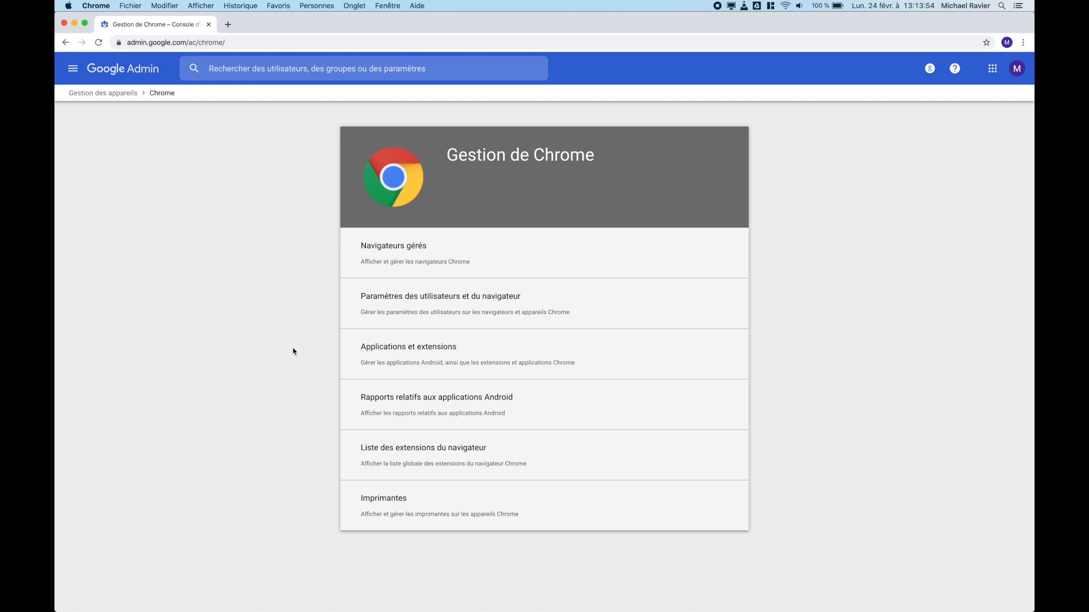
left_click(434, 359)
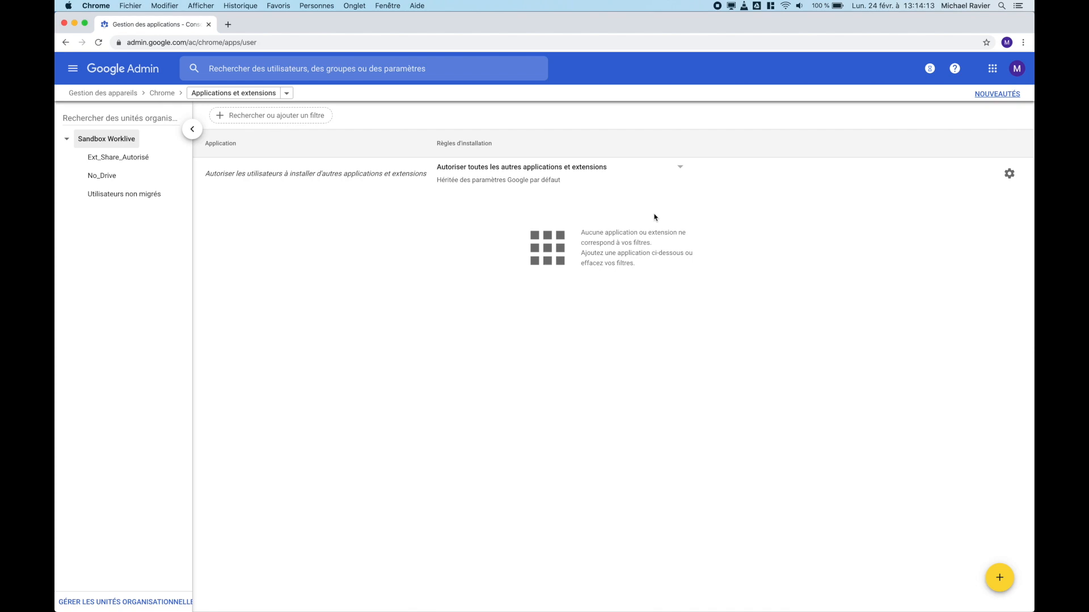
Step: Present the GMail slide on POP/IMAP, Labs and SMTP relay, then return to Admin's Gmail settings
key("ctrl+Left")
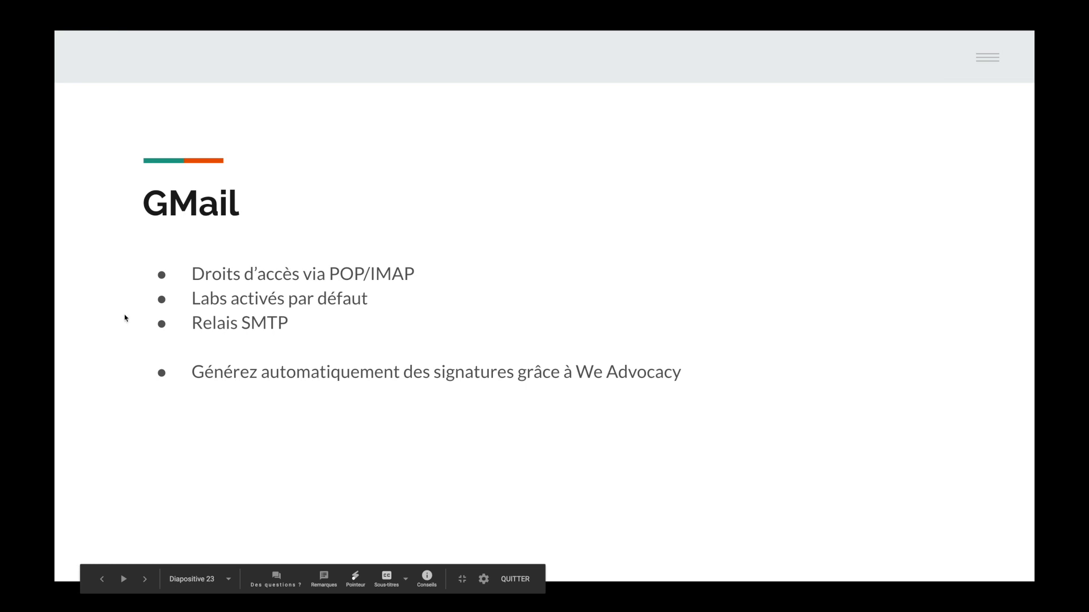
key("ctrl+Right")
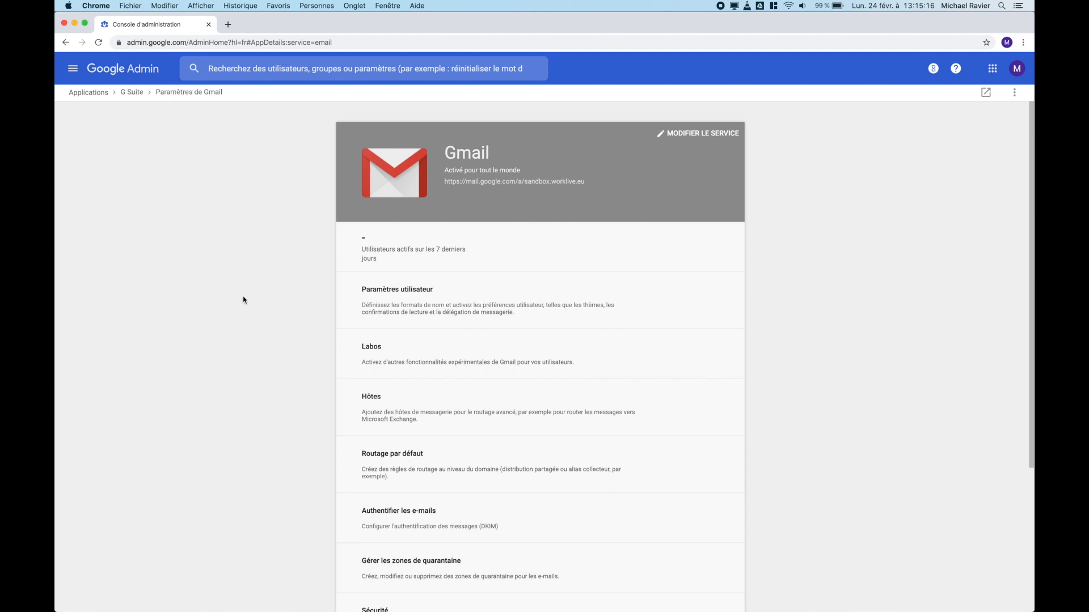
left_click(396, 313)
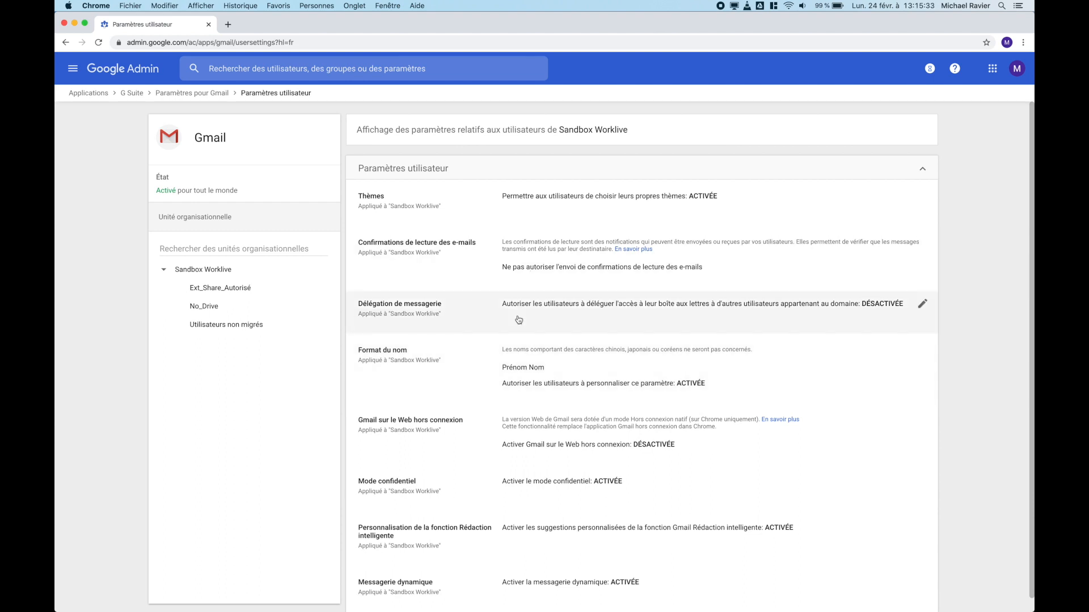
scroll(518, 320, "down", 1)
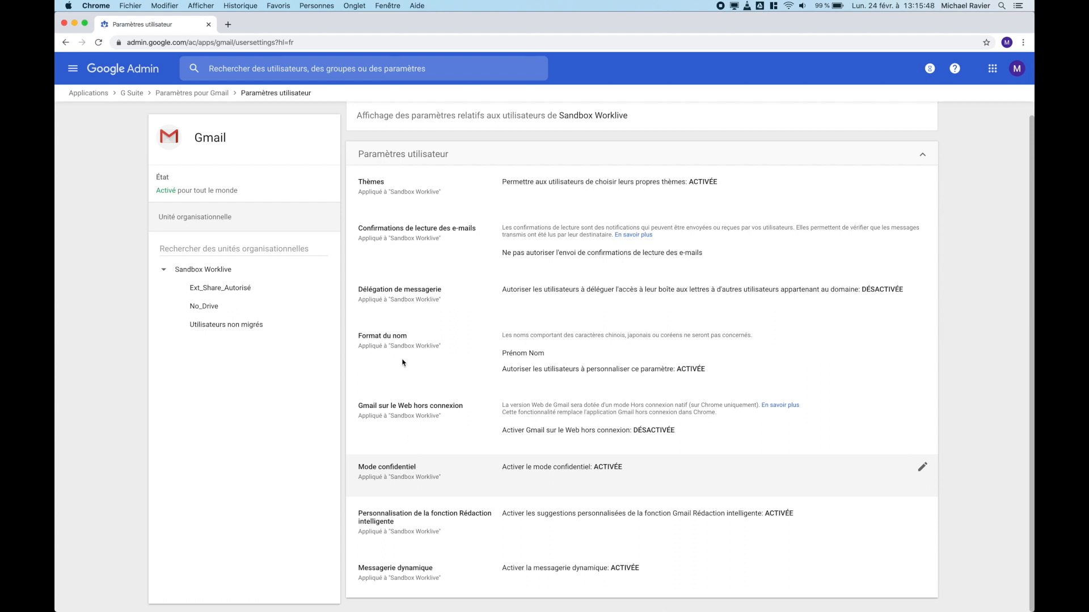
left_click(199, 94)
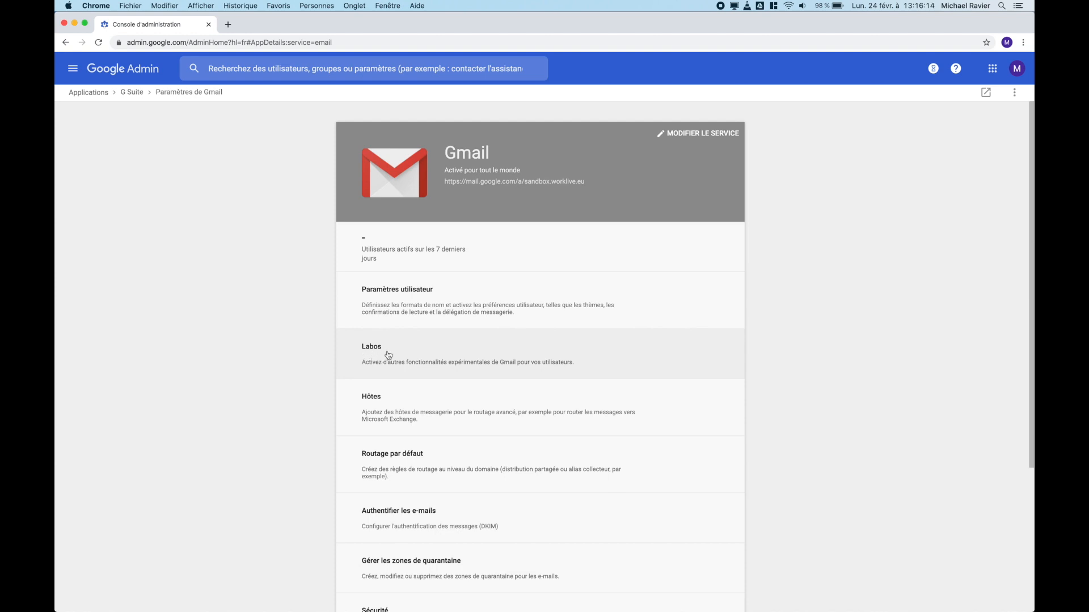
scroll(294, 409, "down", 3)
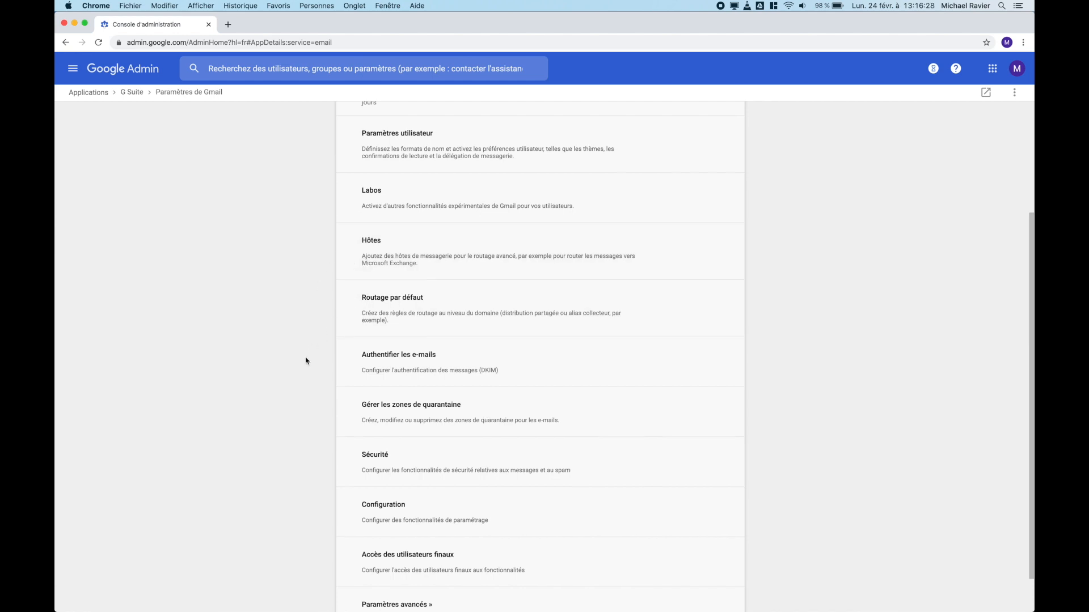
scroll(307, 360, "down", 2)
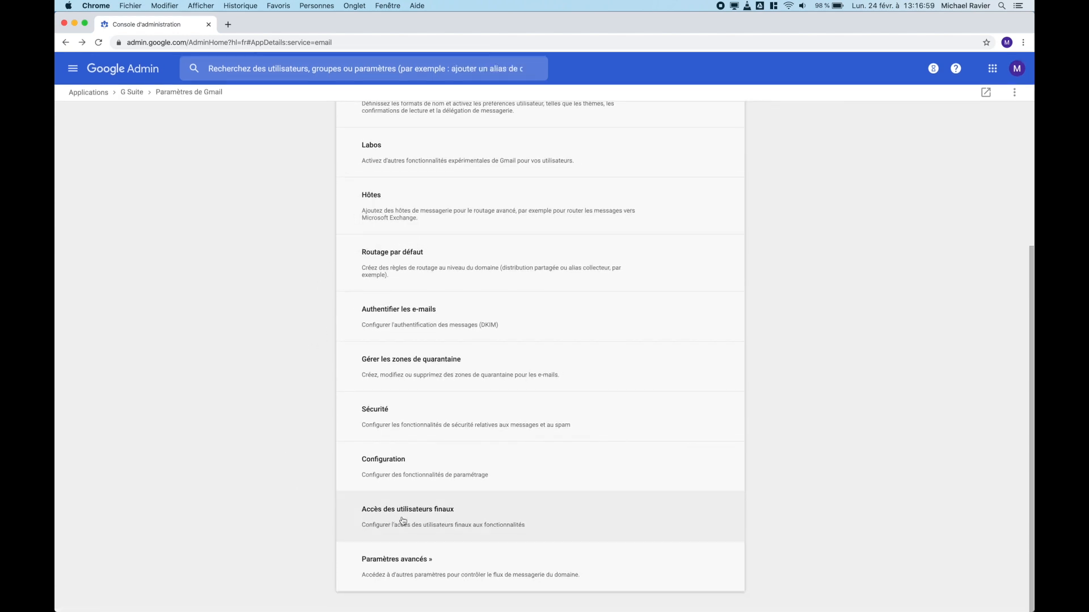
Step: Open Gmail's end-user access settings and locate the SMTP relay service under Routage
left_click(390, 517)
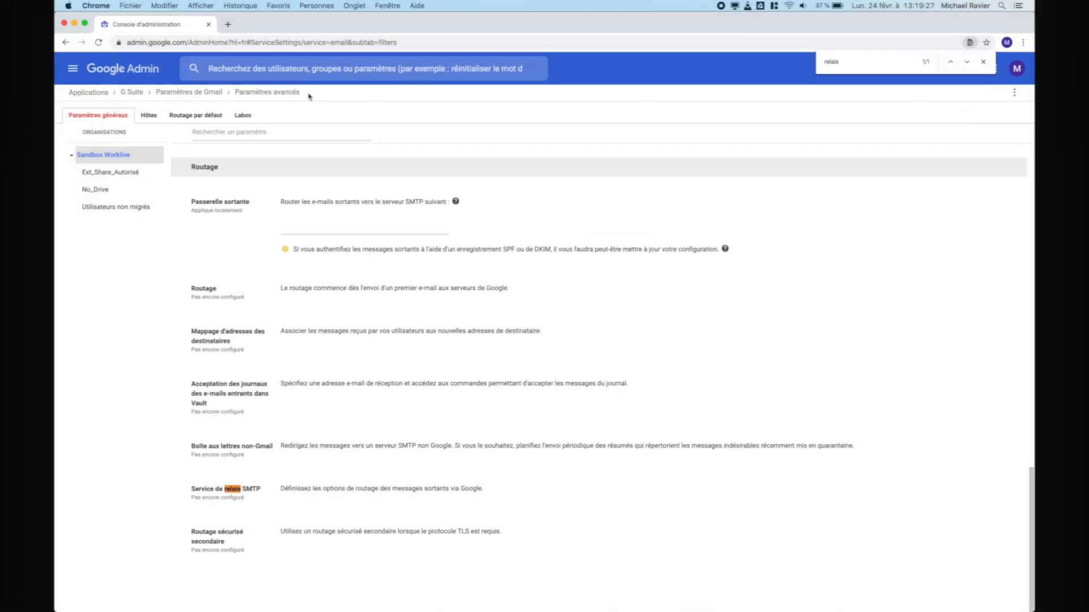
left_click_drag(308, 95, 285, 91)
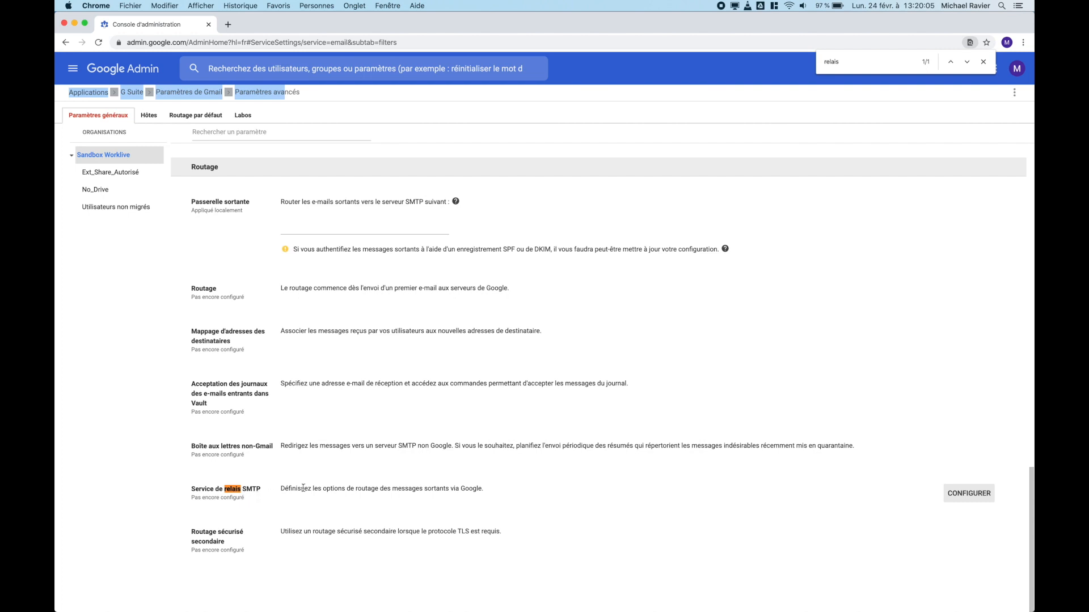
Step: Turn on optical character recognition (OCR) for Gmail attachments and save the change
scroll(302, 488, "up", 10)
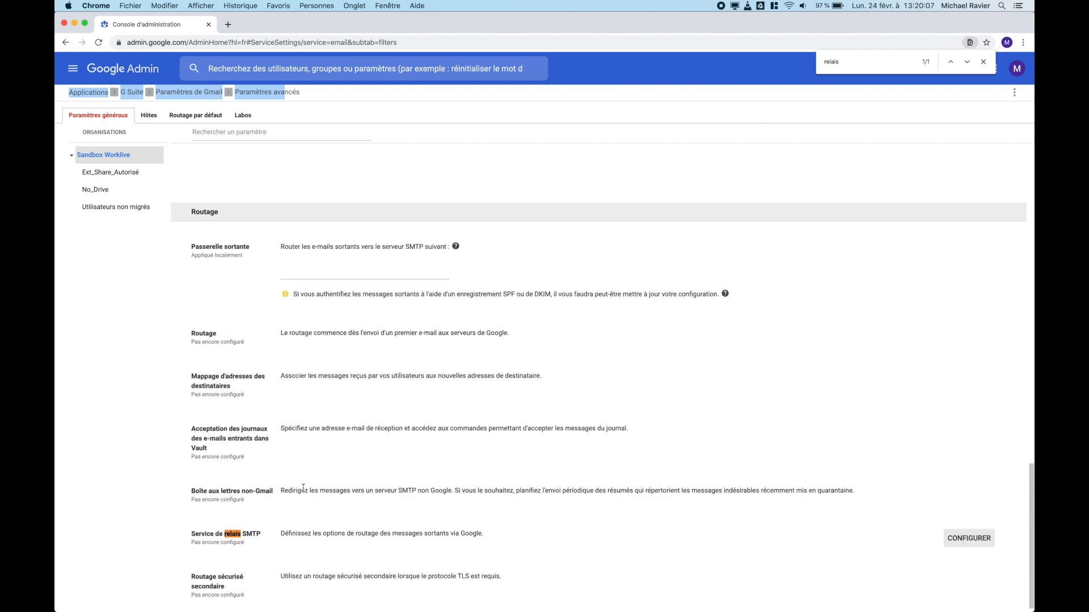
scroll(303, 488, "up", 5)
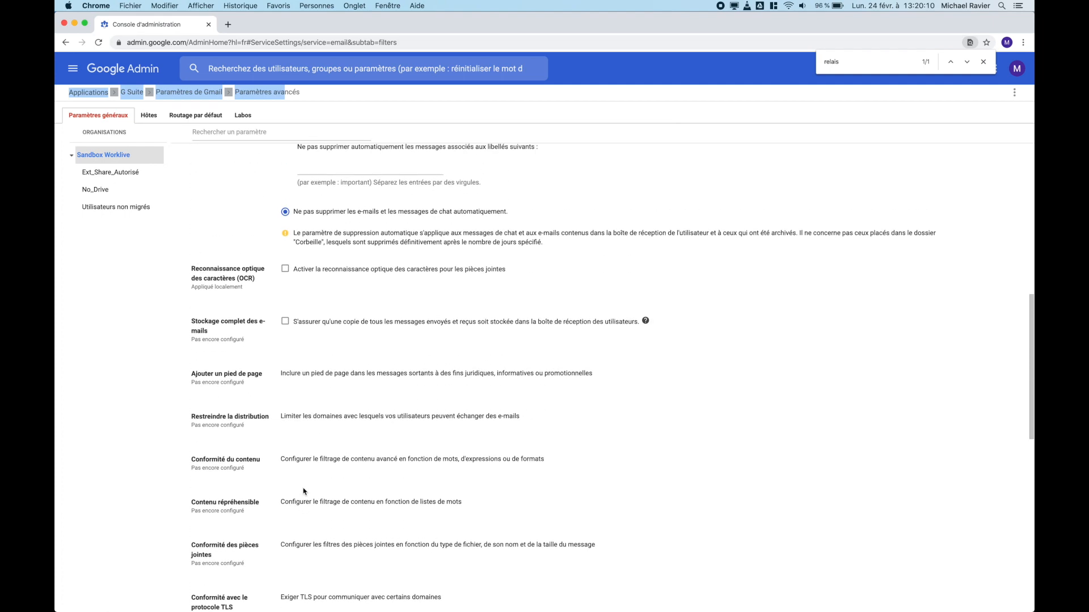
scroll(304, 491, "down", 4)
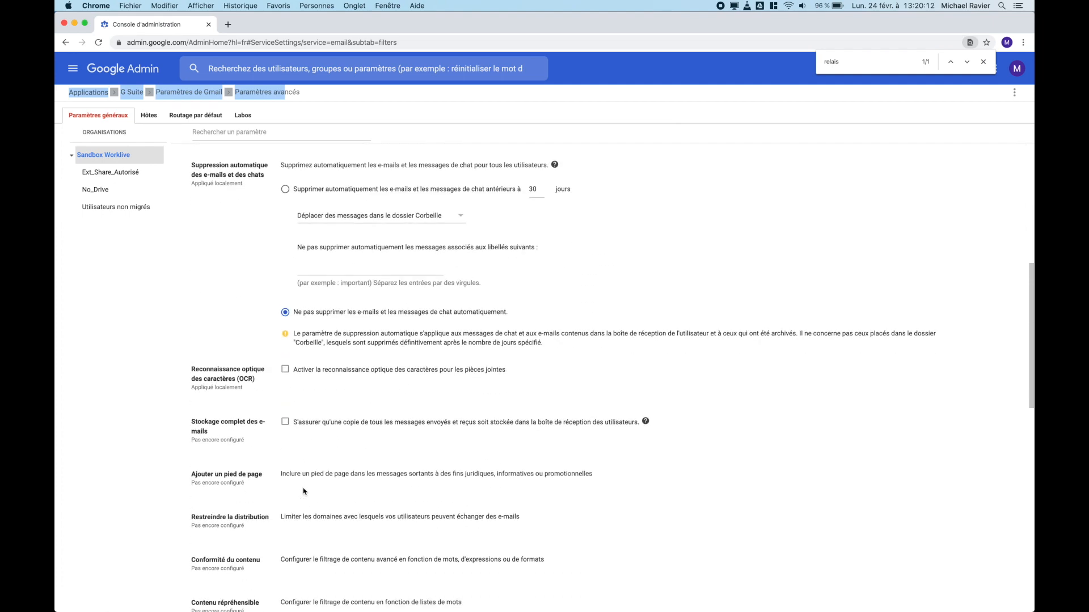
left_click(285, 370)
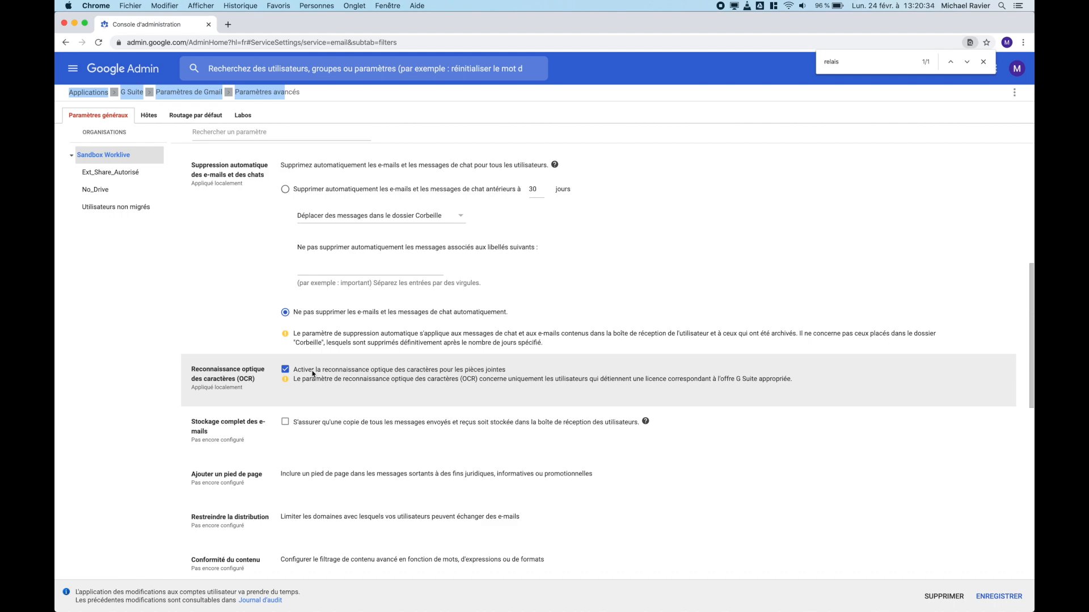
left_click(999, 597)
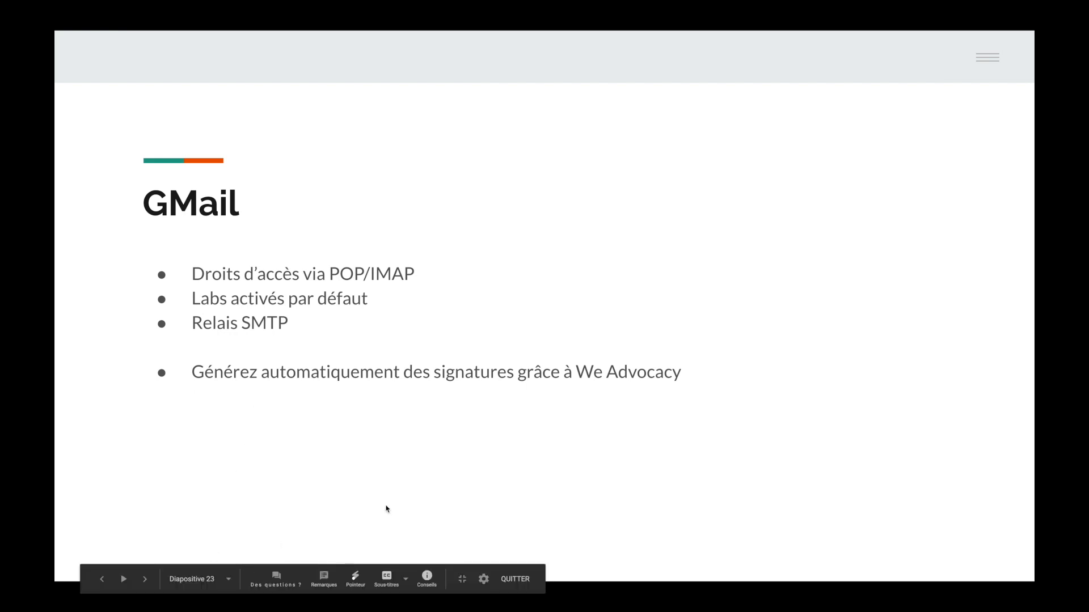
Step: Toggle the laser pointer on and off, then advance to 'Déployer de nouvelles applications'
left_click(355, 576)
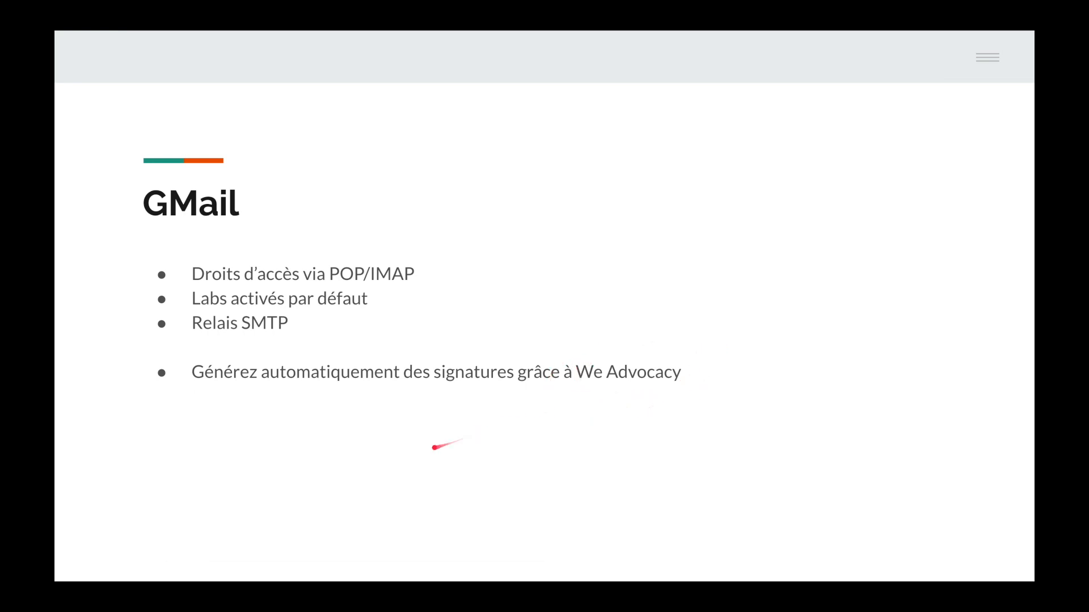
left_click(354, 577)
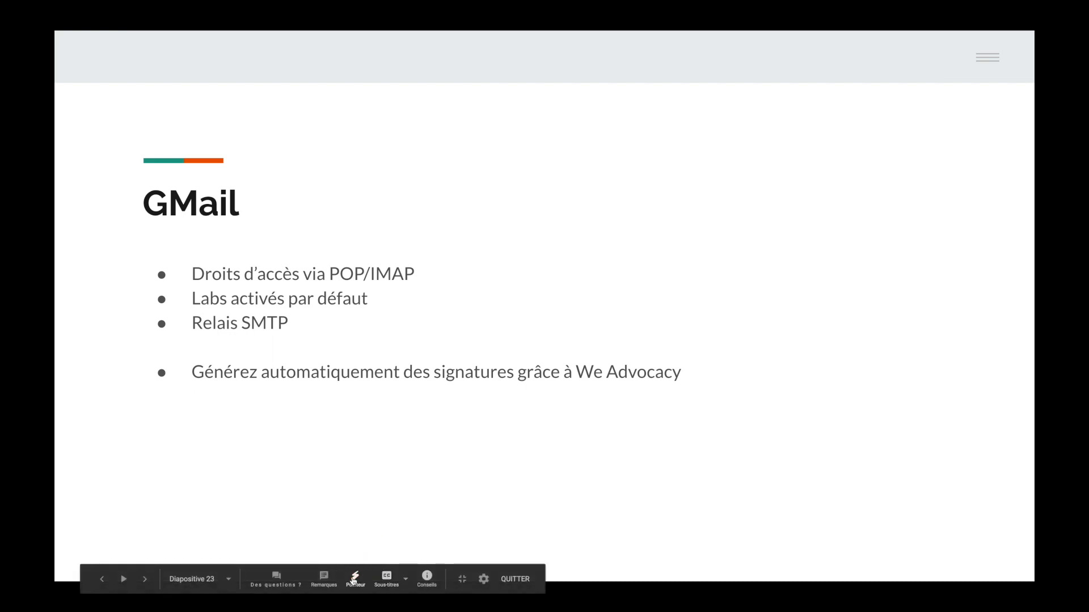
key("Right")
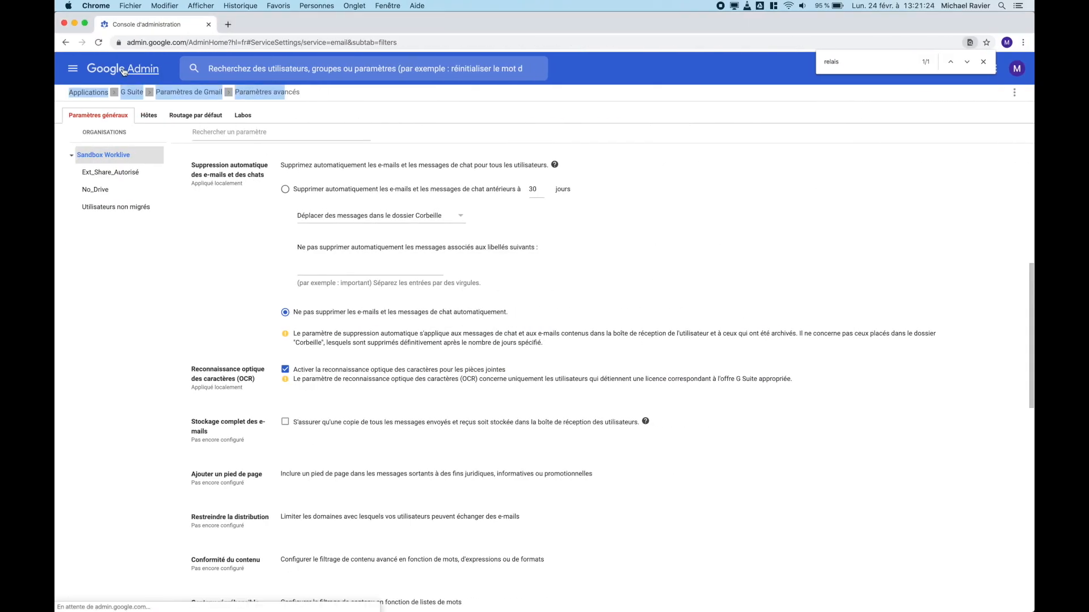
Step: Find Yet Another Mail Merge in the Marketplace via Applications > Marketplace apps
left_click(123, 71)
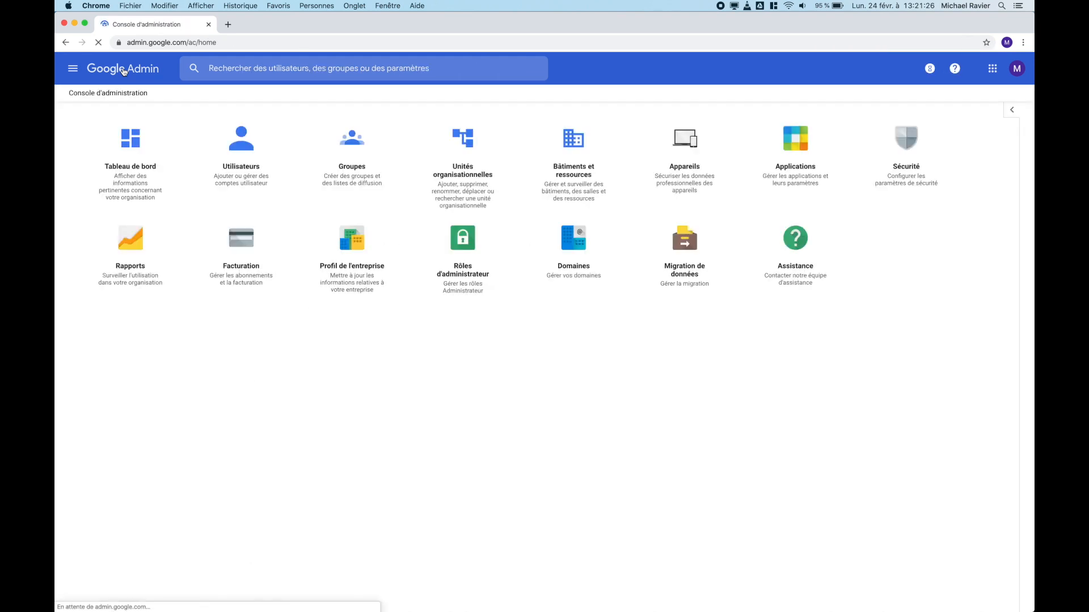
left_click(797, 144)
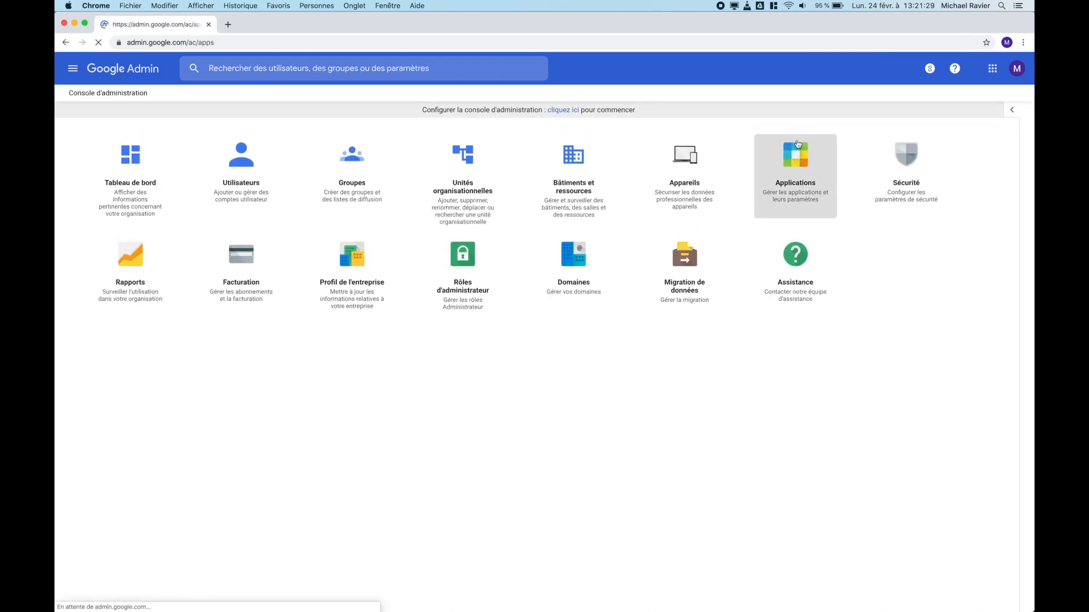
left_click(497, 155)
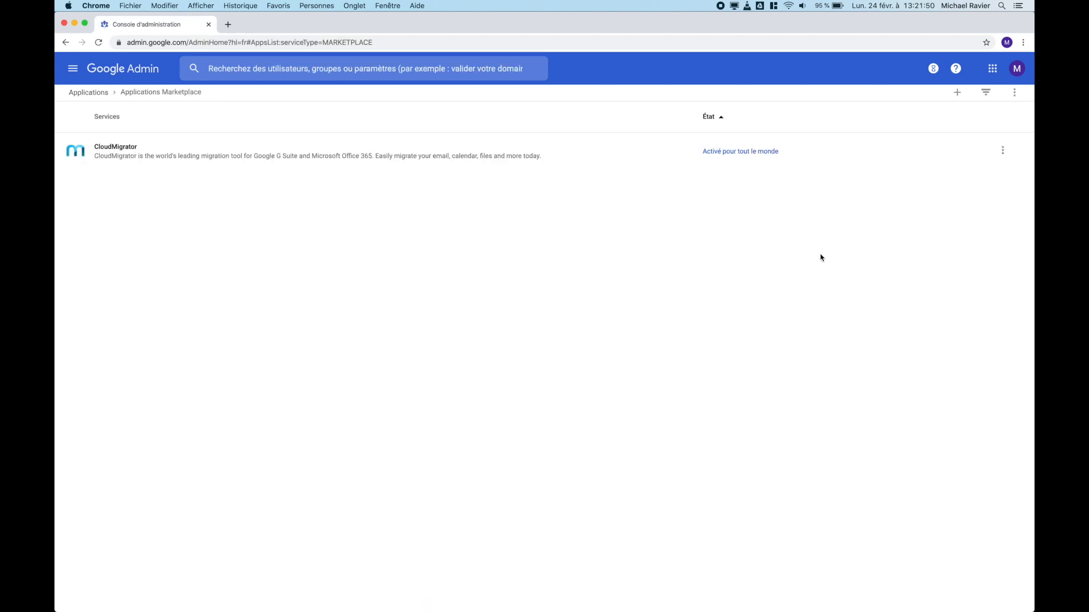
left_click(957, 93)
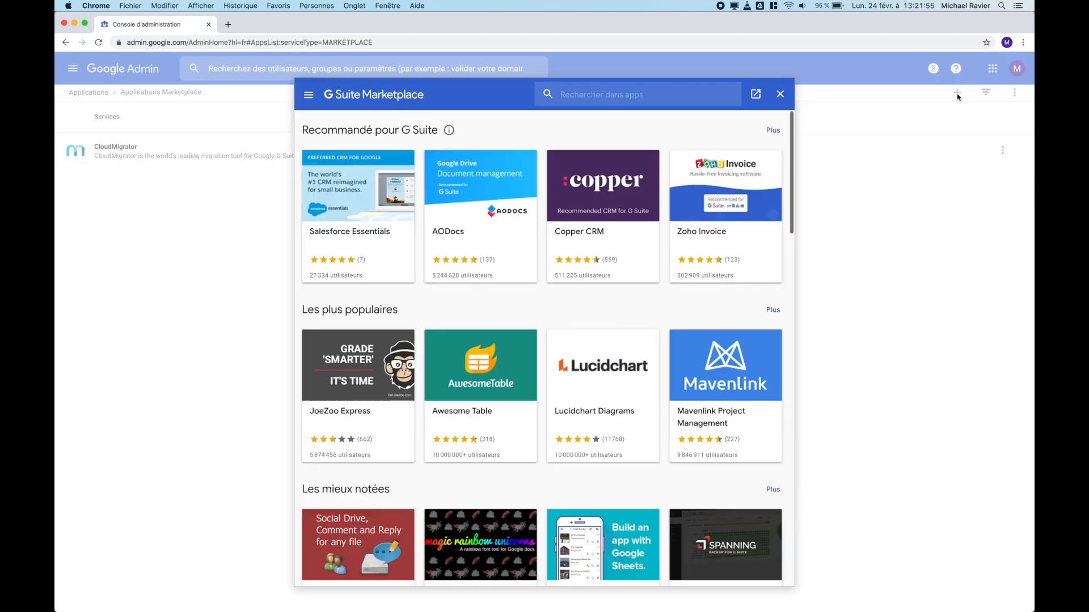
left_click(604, 94)
type("y")
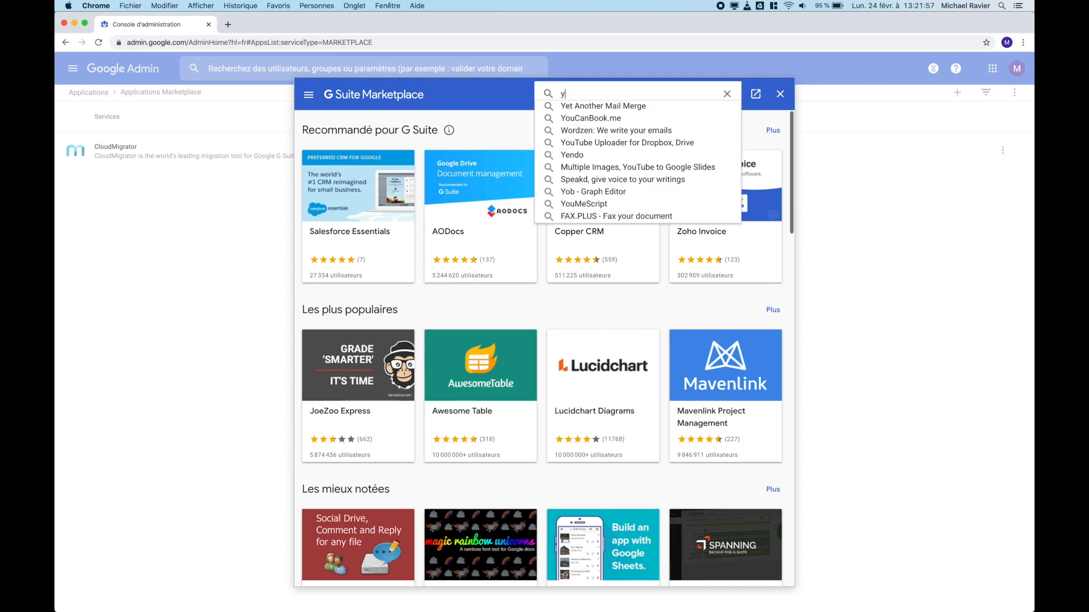
left_click(604, 106)
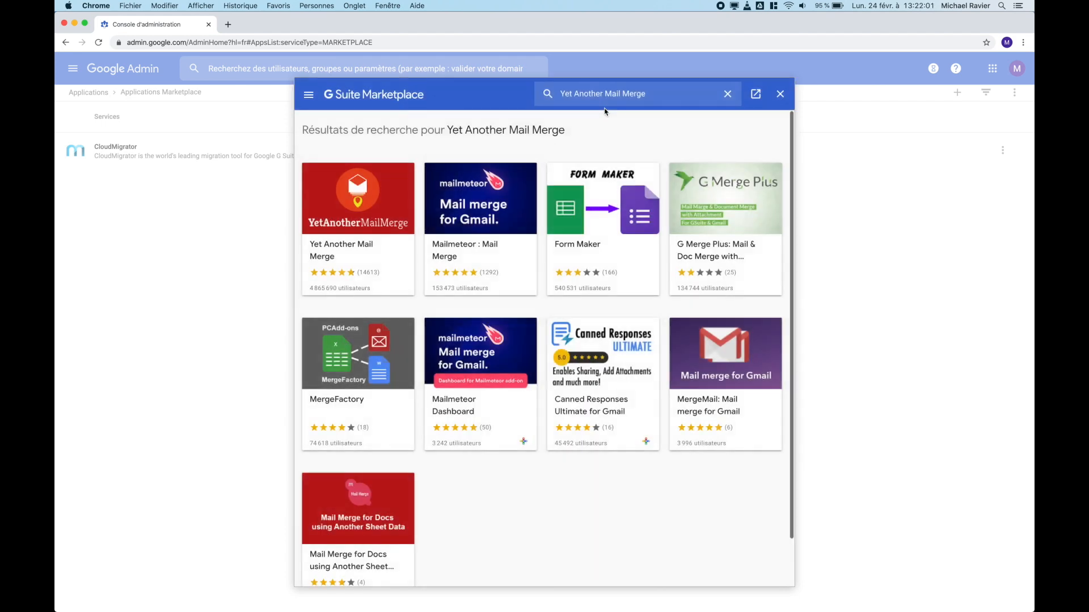
left_click(374, 263)
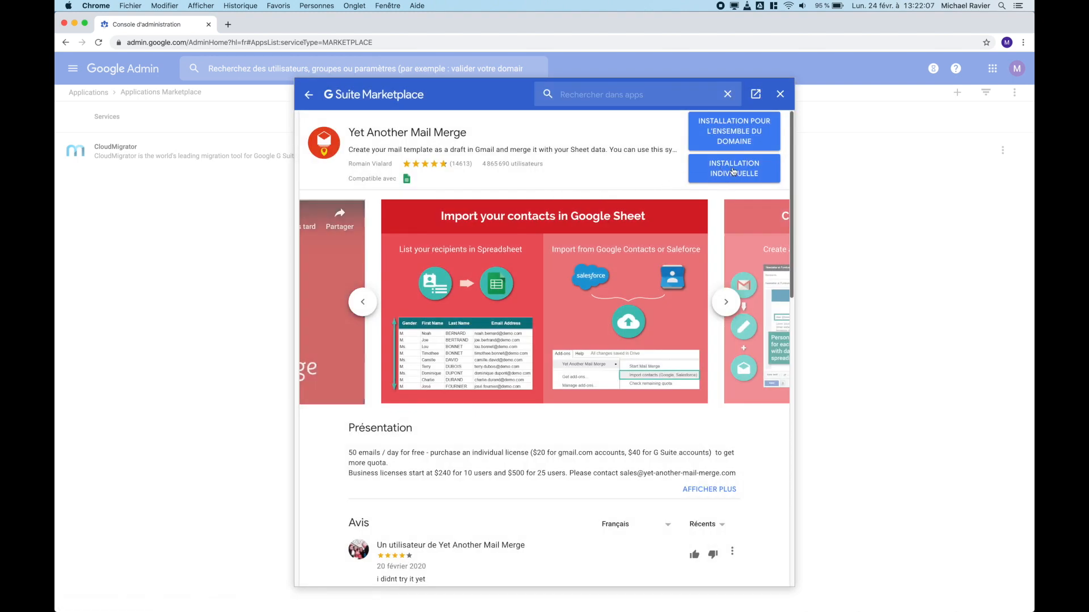
Step: Install Yet Another Mail Merge domain-wide, accepting its terms and granting access
left_click(731, 128)
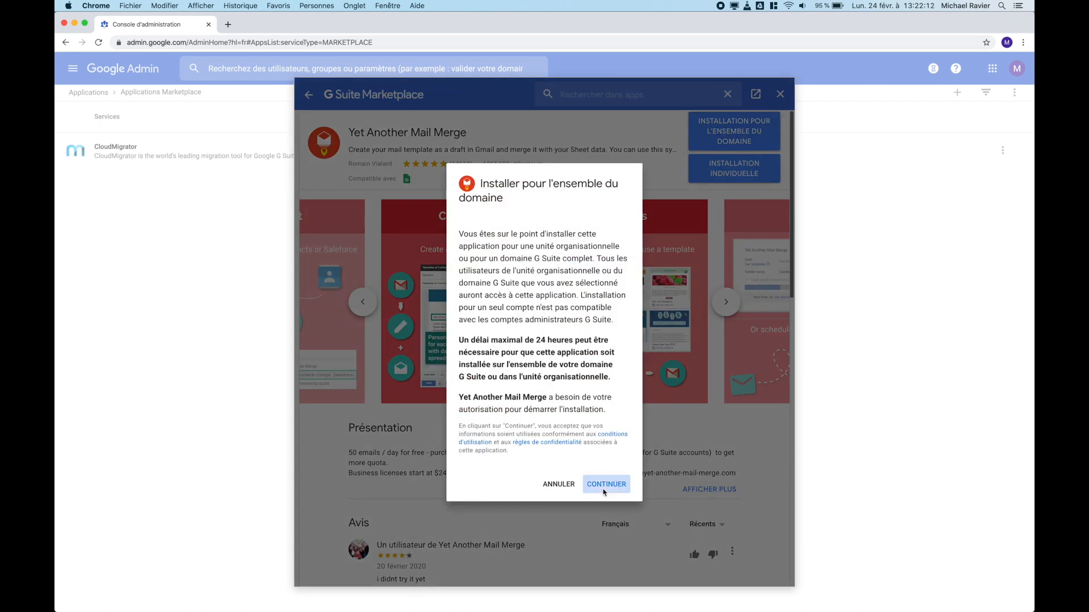
left_click(605, 484)
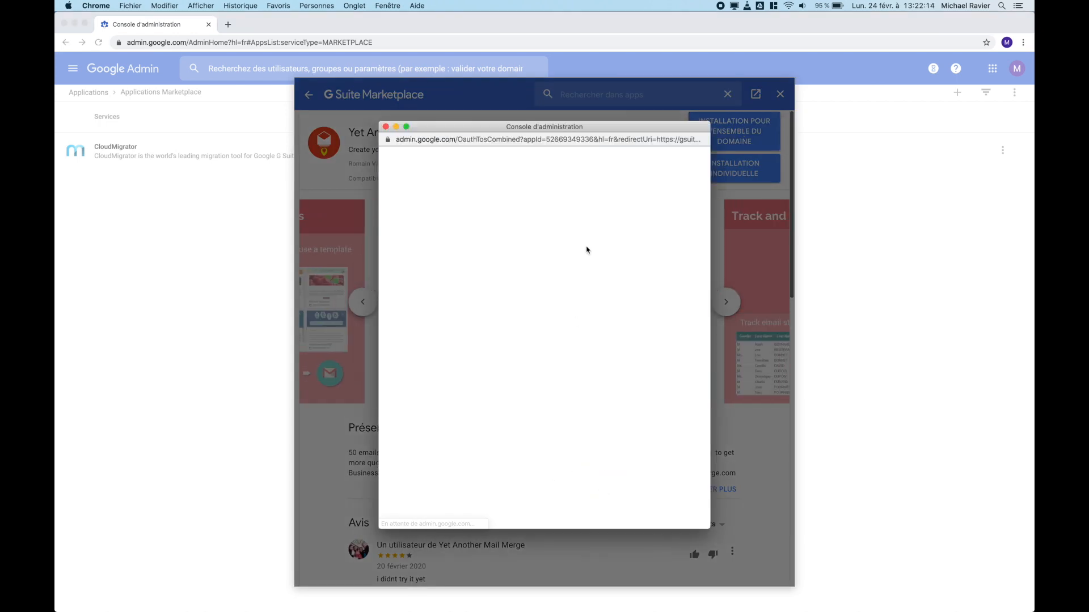
left_click(448, 447)
left_click(611, 493)
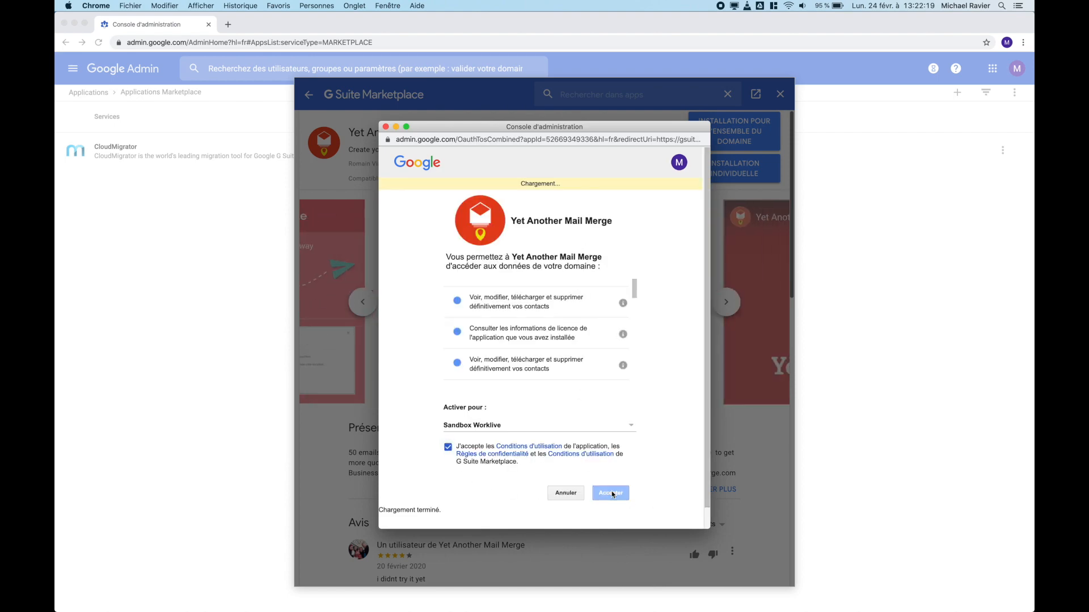
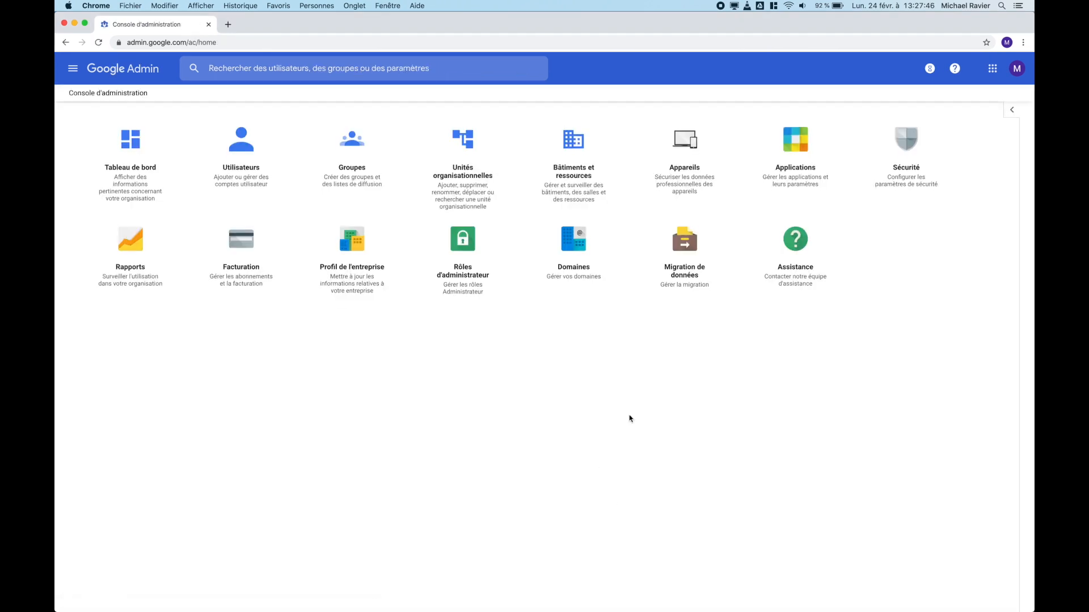
Step: Open the Sécurité tile from the Admin console home
left_click(891, 189)
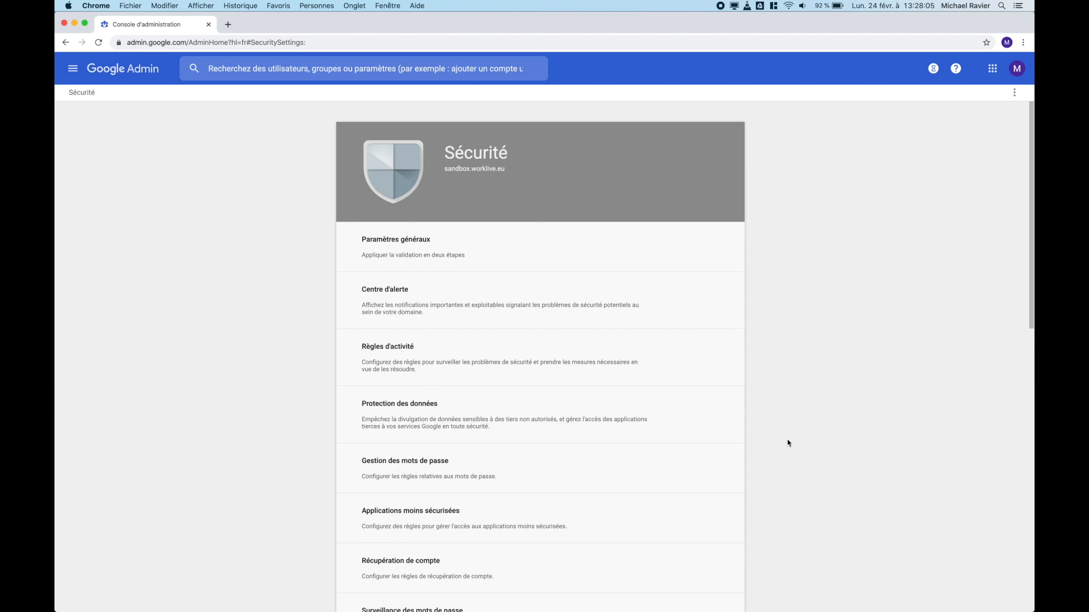
Step: Expand the Autorisations des API section of the Security settings
scroll(788, 443, "down", 1)
scroll(789, 443, "down", 1)
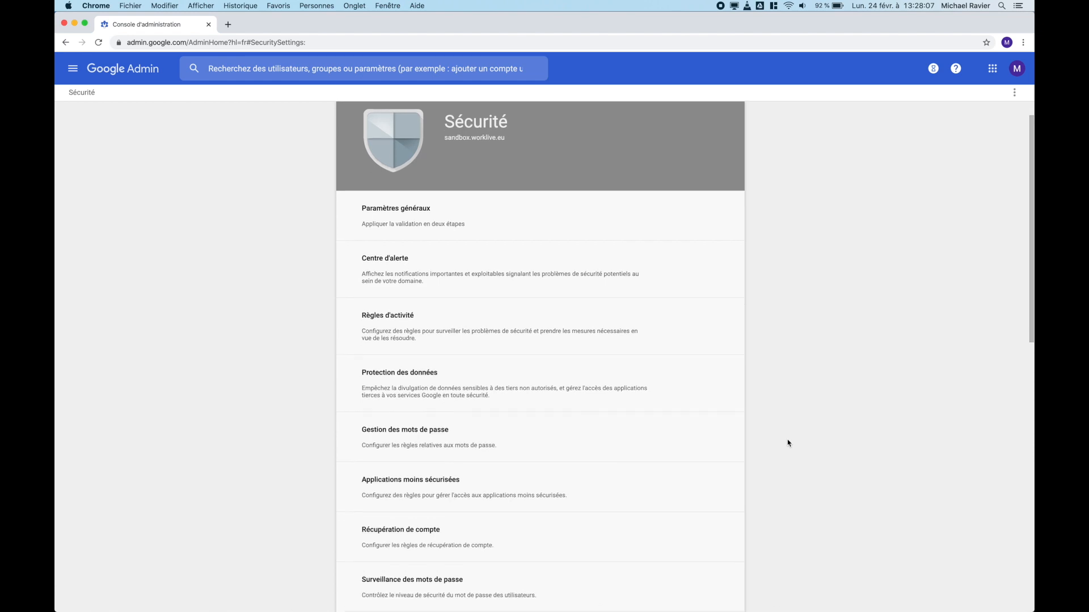
scroll(788, 443, "down", 1)
scroll(788, 443, "down", 5)
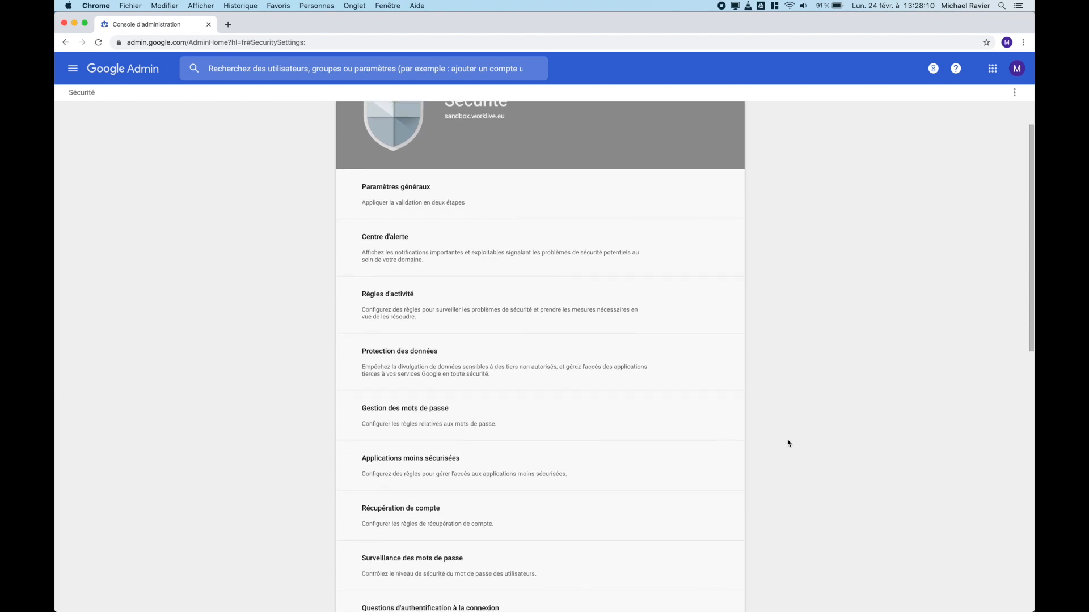
scroll(788, 443, "down", 10)
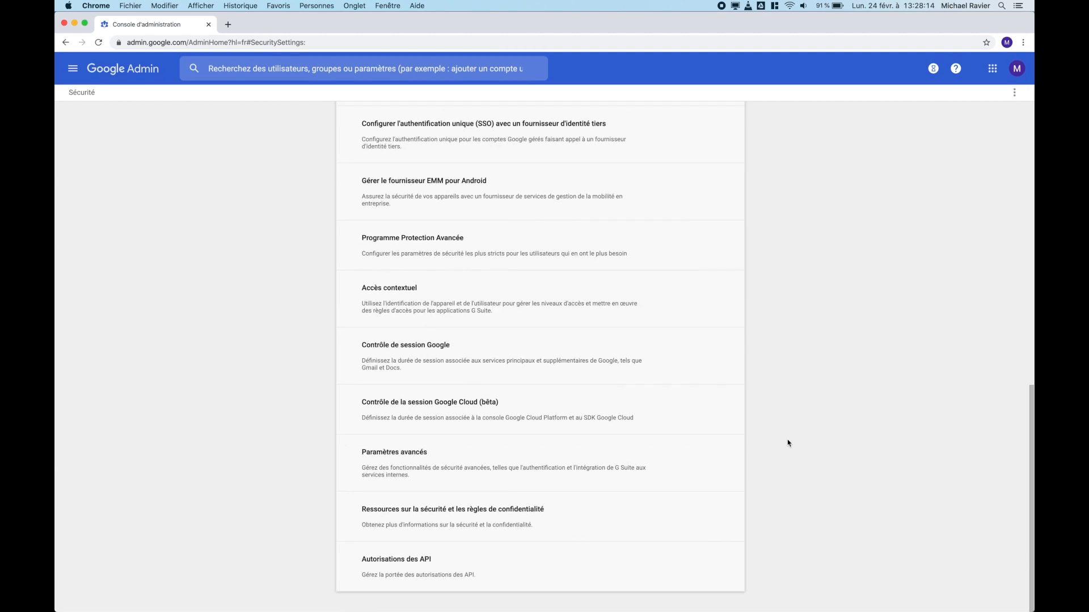
left_click(391, 575)
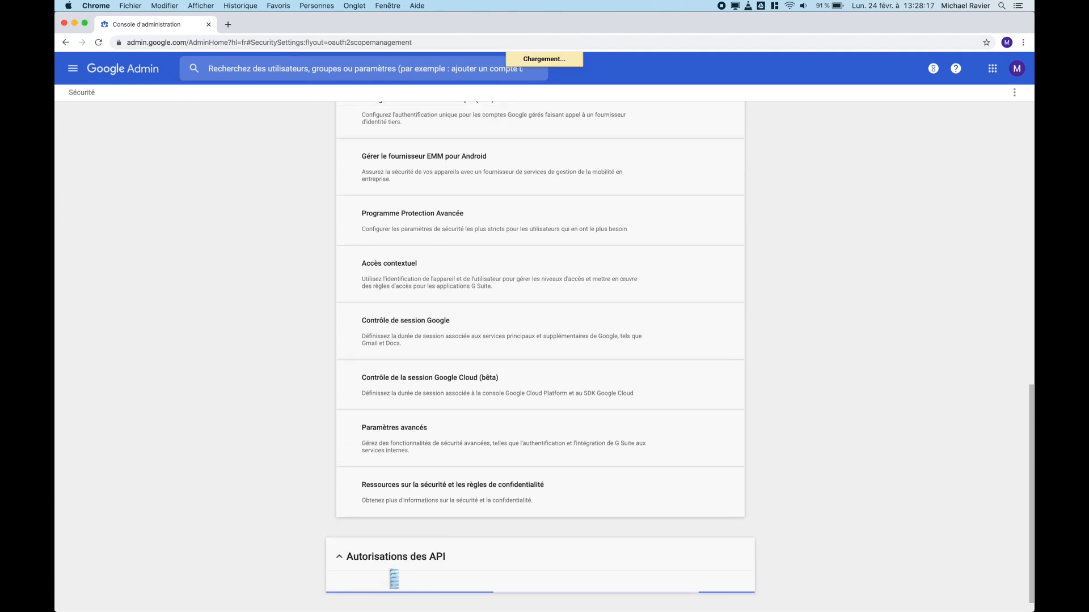
scroll(882, 529, "down", 4)
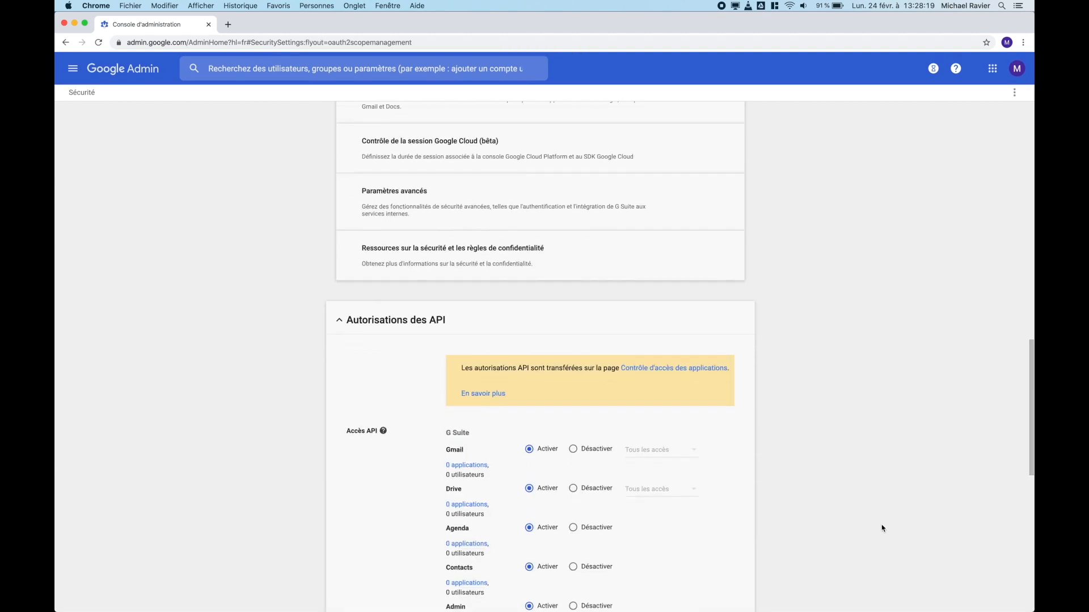
scroll(882, 528, "down", 5)
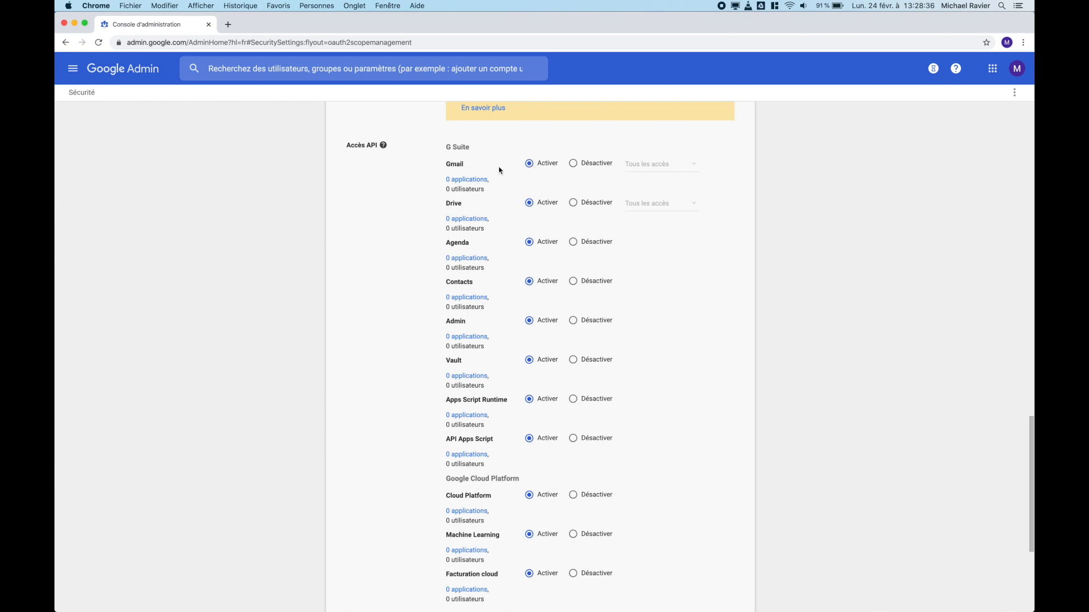
Step: Disable Gmail API access with the Tous les accès scope, save, and list Gmail API apps
left_click(572, 165)
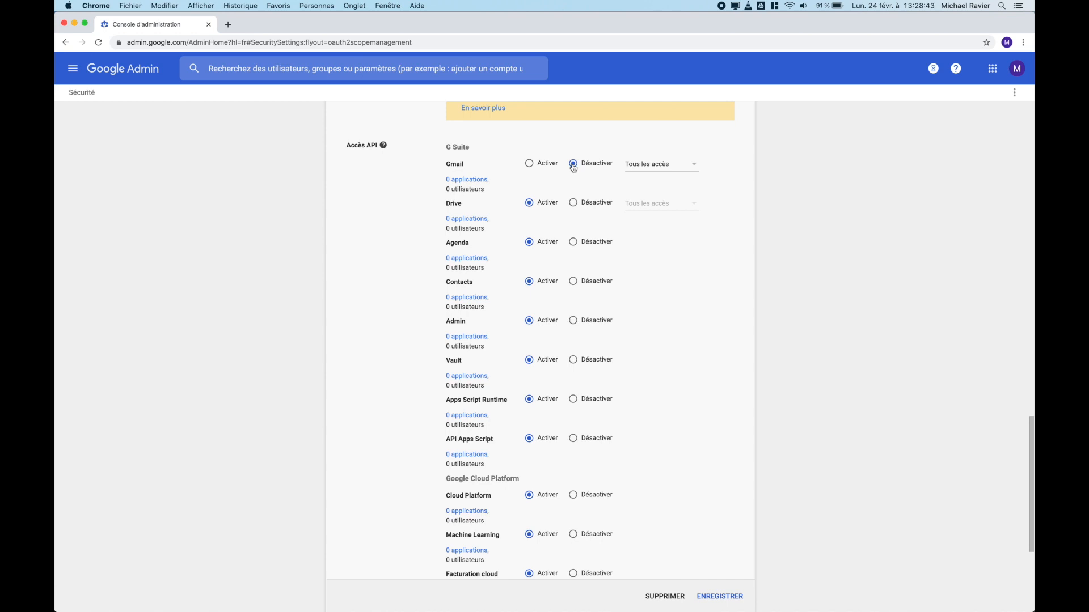
left_click(645, 166)
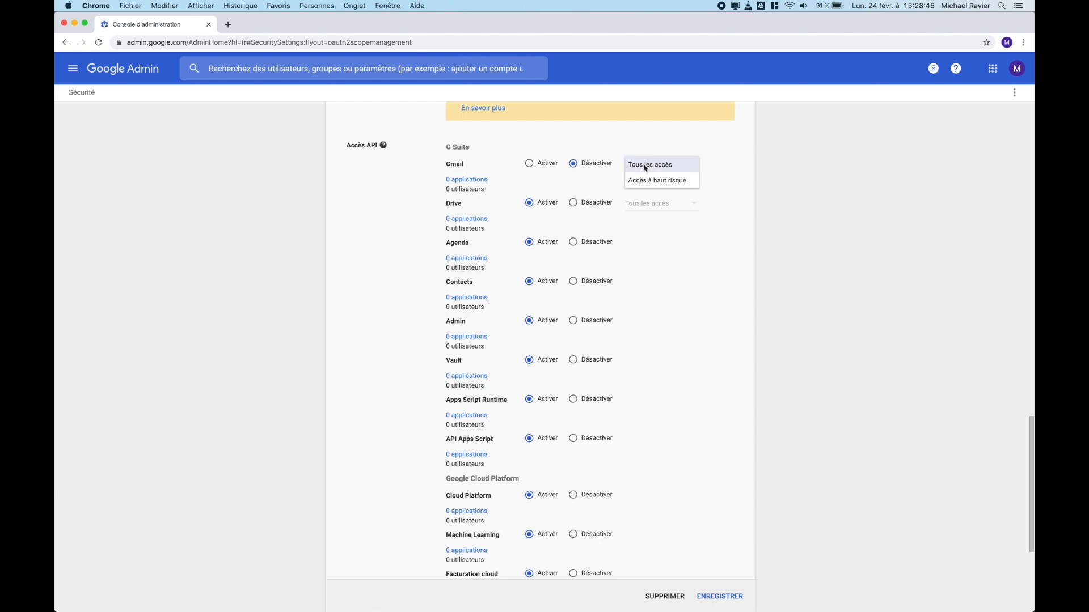
left_click(788, 171)
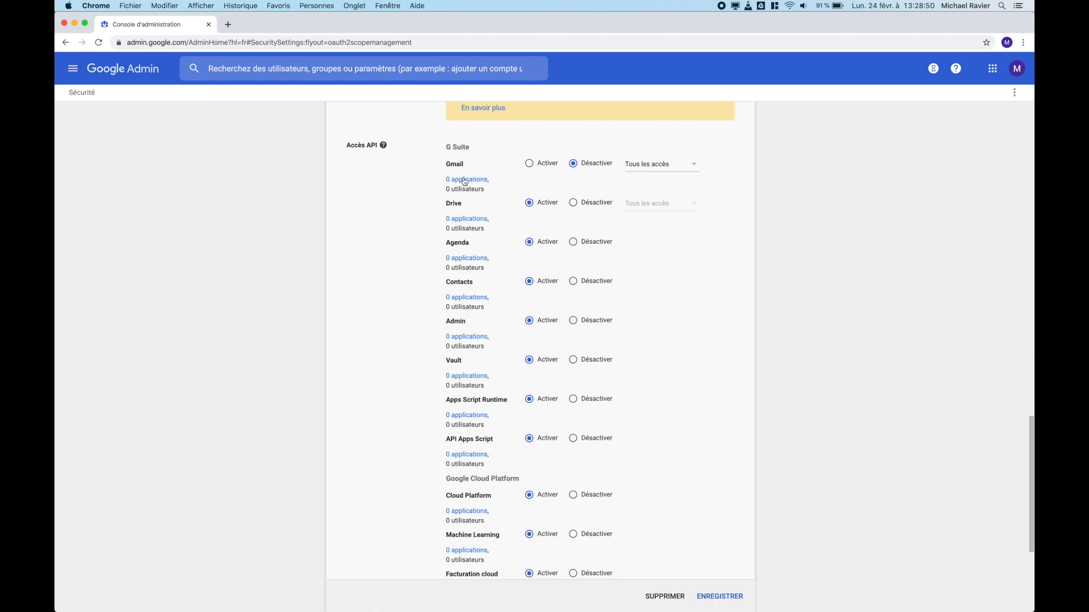
left_click(723, 599)
left_click(680, 193)
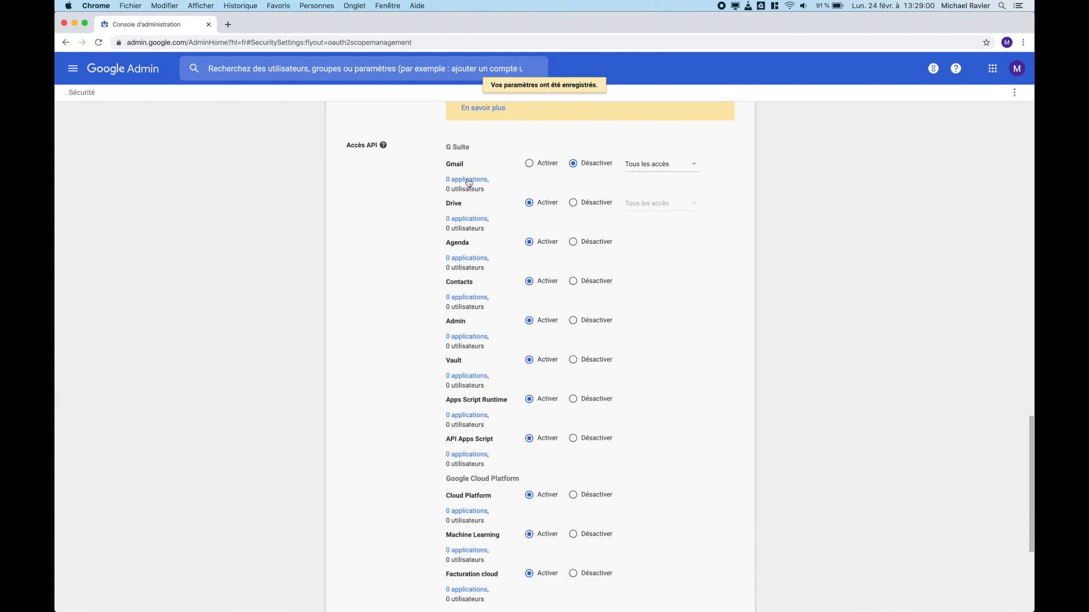
left_click(469, 180)
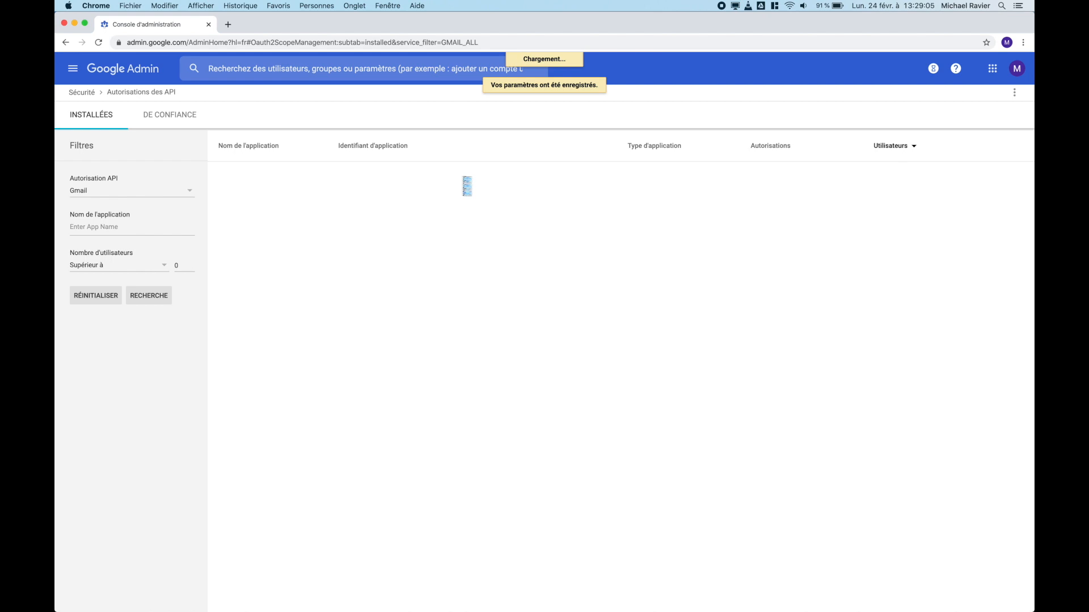
Step: Confirm the DE CONFIANCE apps list is empty, cancel adding one, and return to Sécurité
left_click(164, 122)
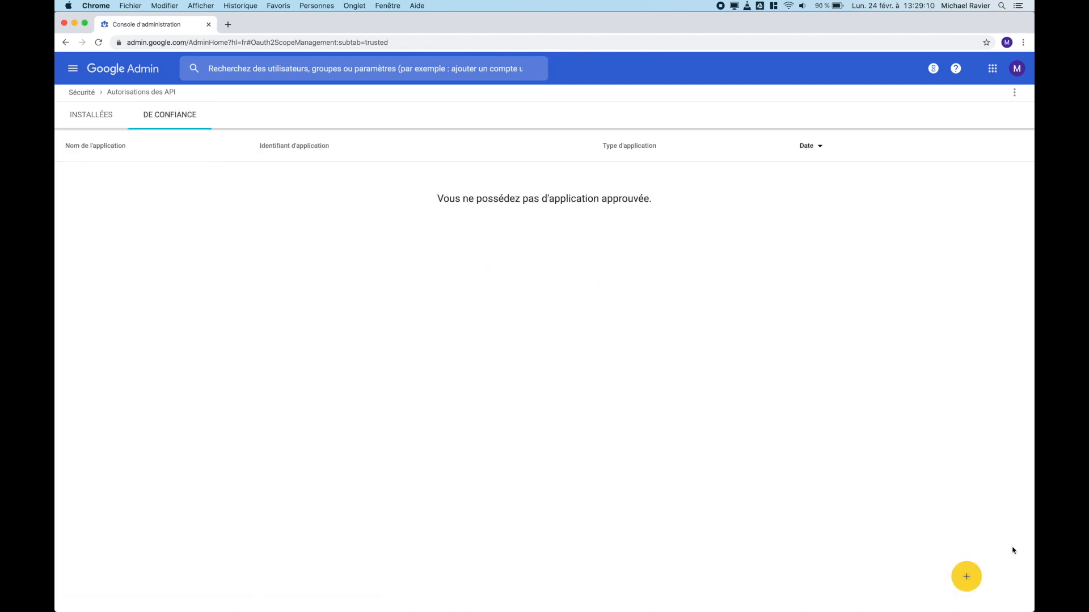
left_click(968, 583)
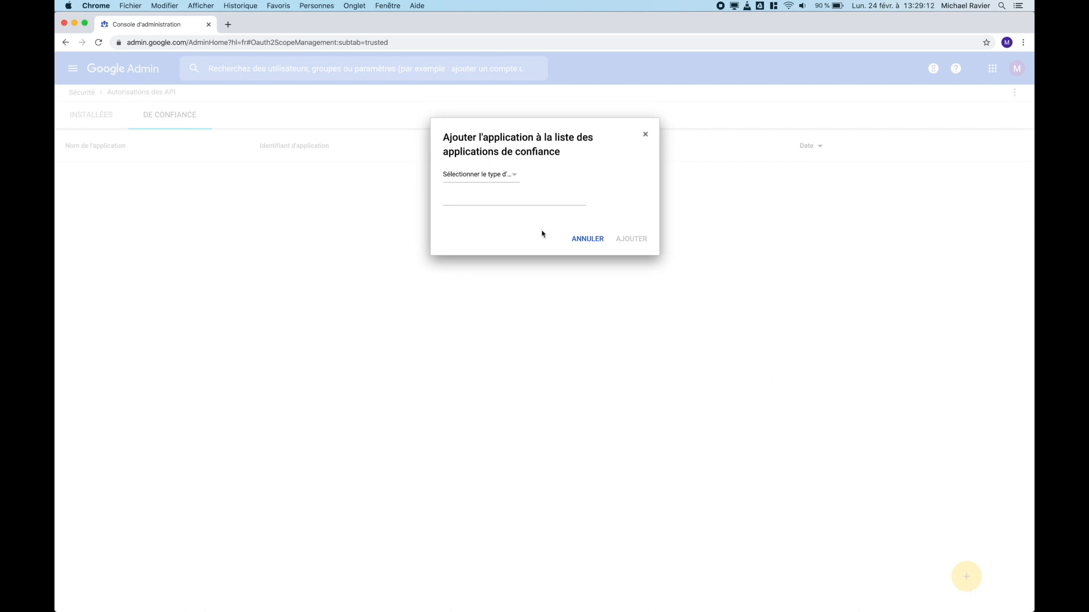
left_click(588, 245)
left_click(86, 98)
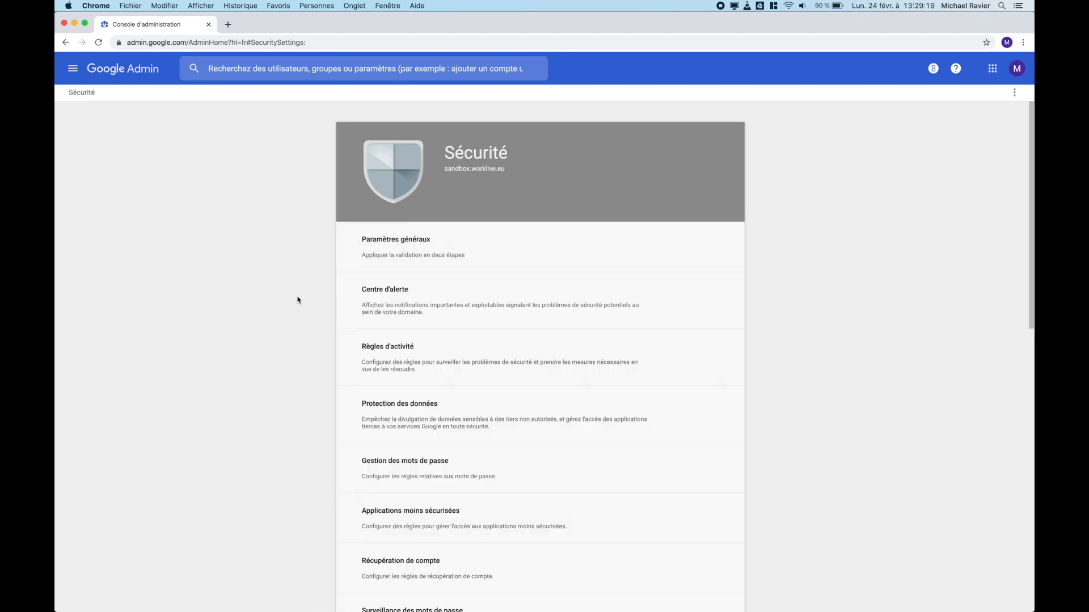
scroll(296, 397, "down", 10)
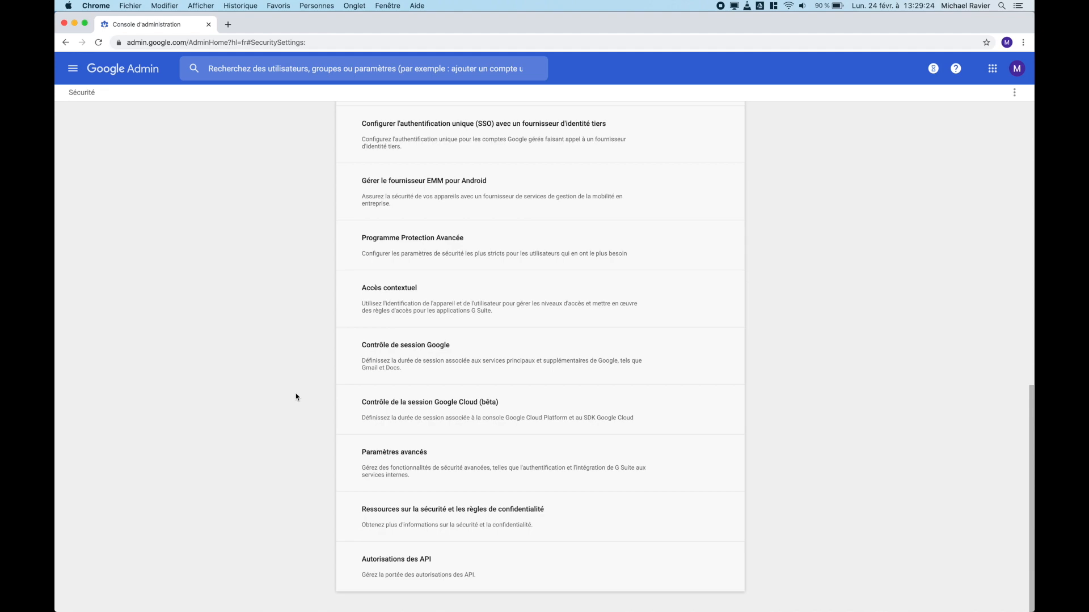
scroll(296, 397, "up", 10)
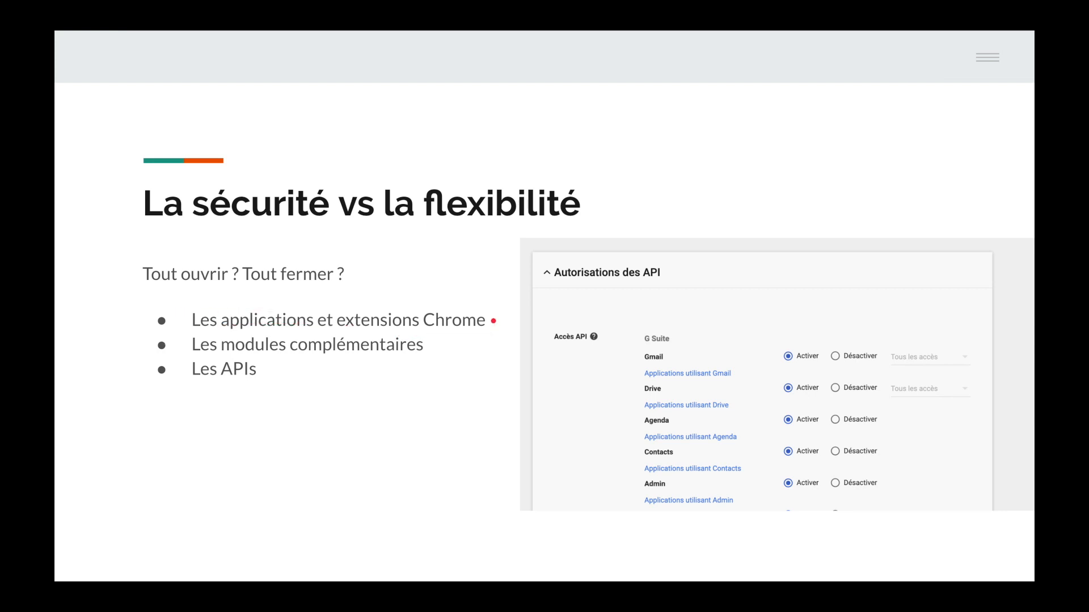
Step: Advance to the admin-rights slide, then return to the Google Admin console home
left_click(489, 342)
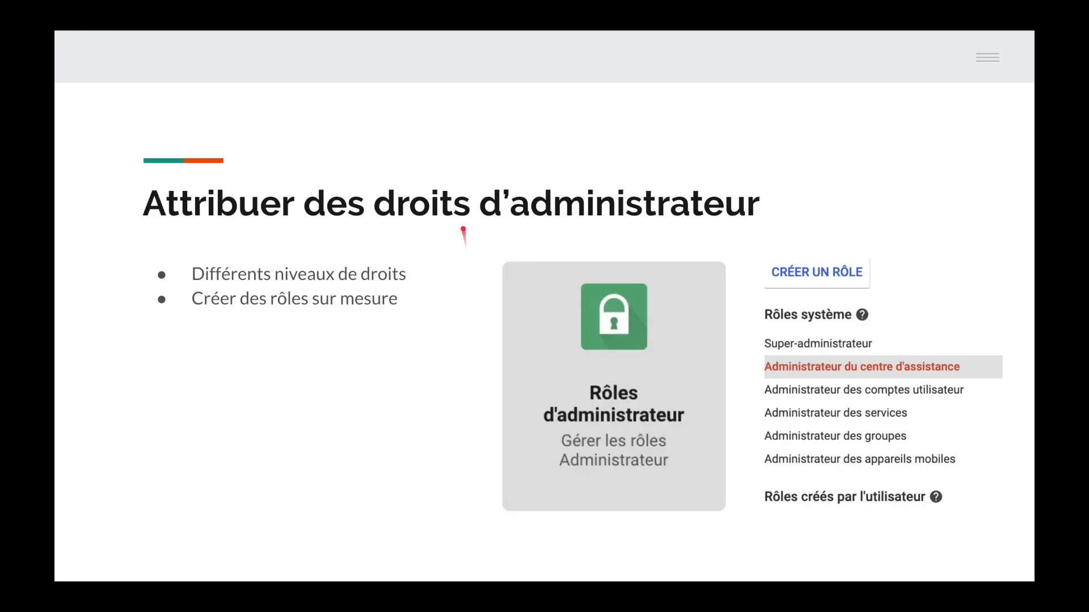
key("ctrl+Right")
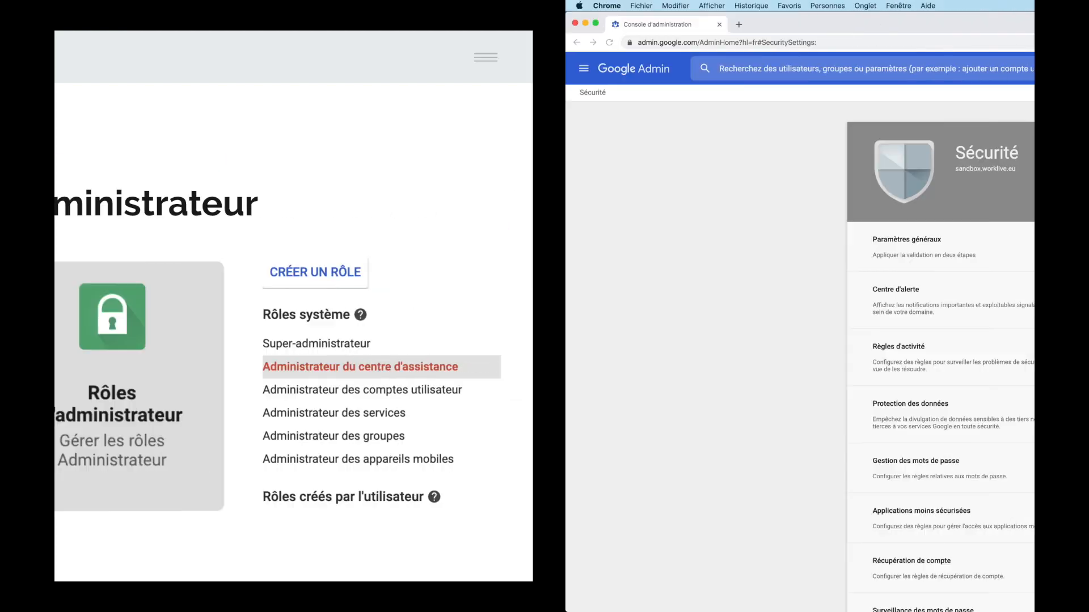
left_click(129, 76)
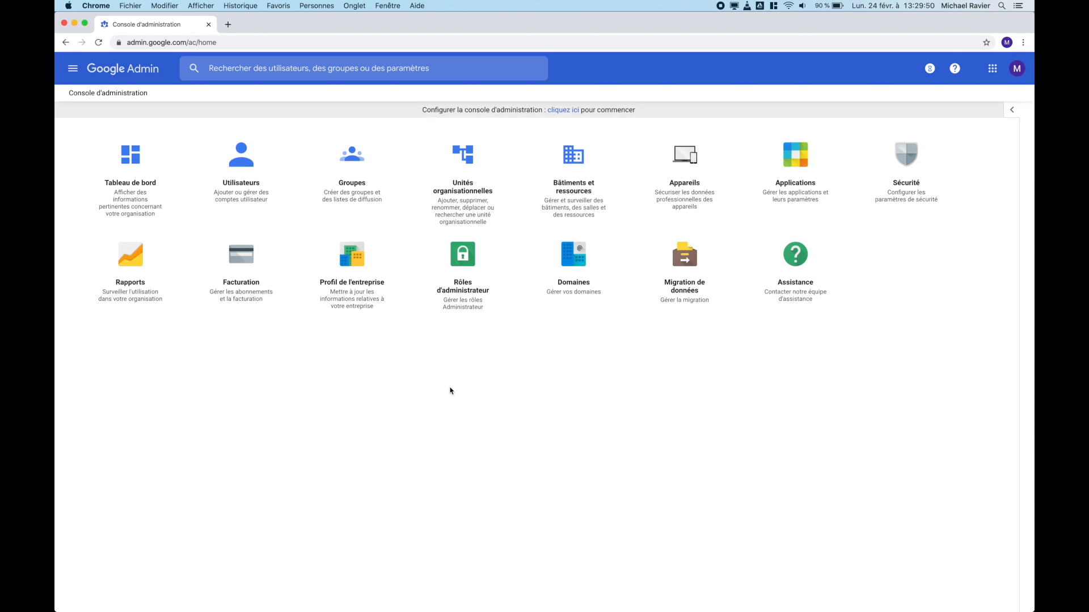
left_click(460, 301)
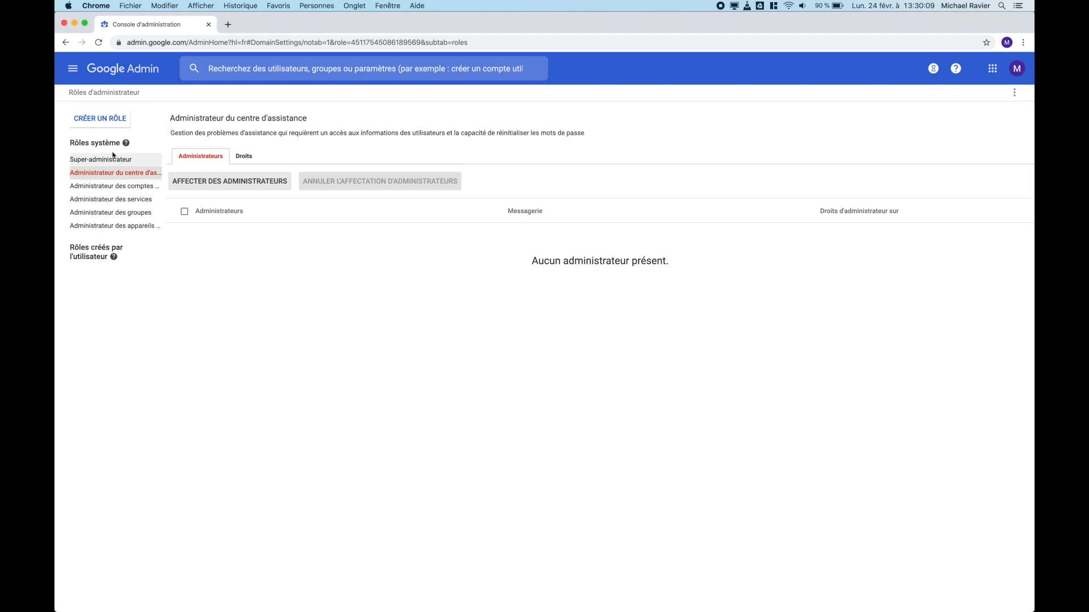
left_click(106, 189)
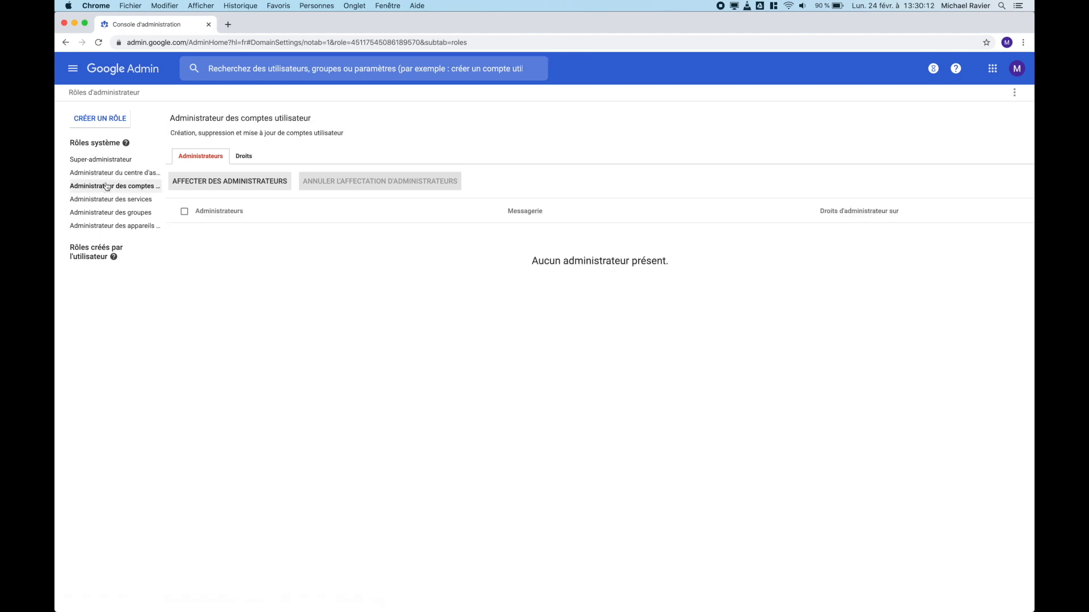
left_click_drag(169, 118, 311, 125)
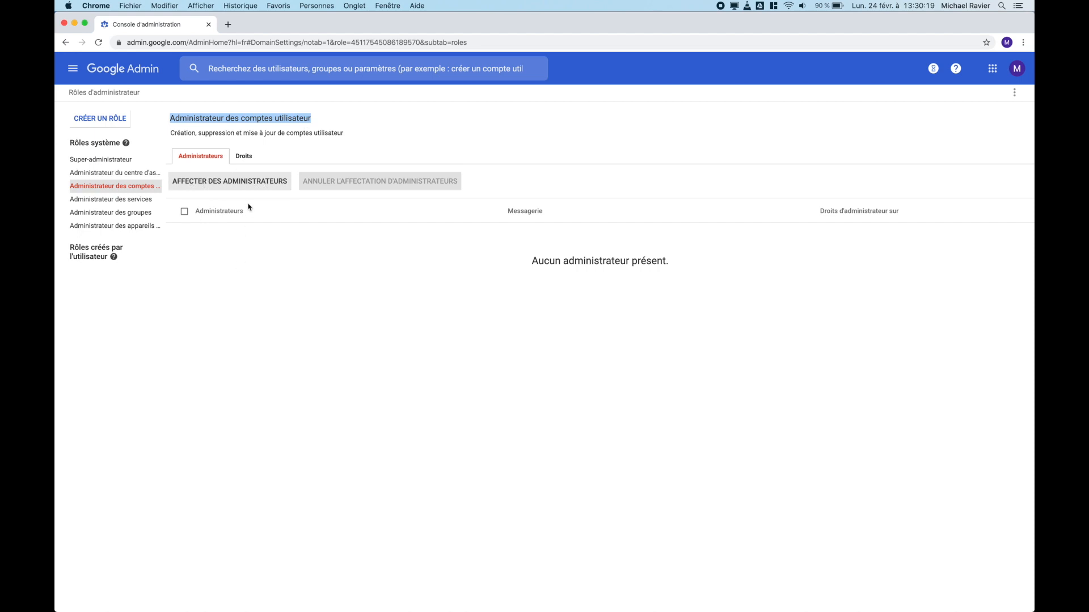
left_click(222, 275)
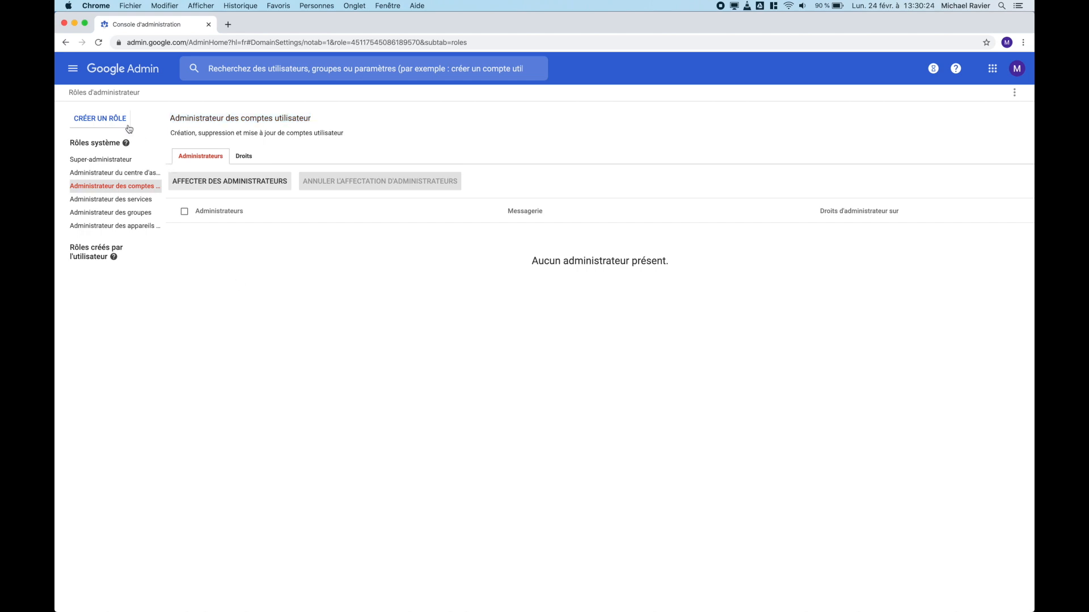
Step: Create a custom admin role named 'Transferts dossiers vers Shared Drives'
left_click(101, 124)
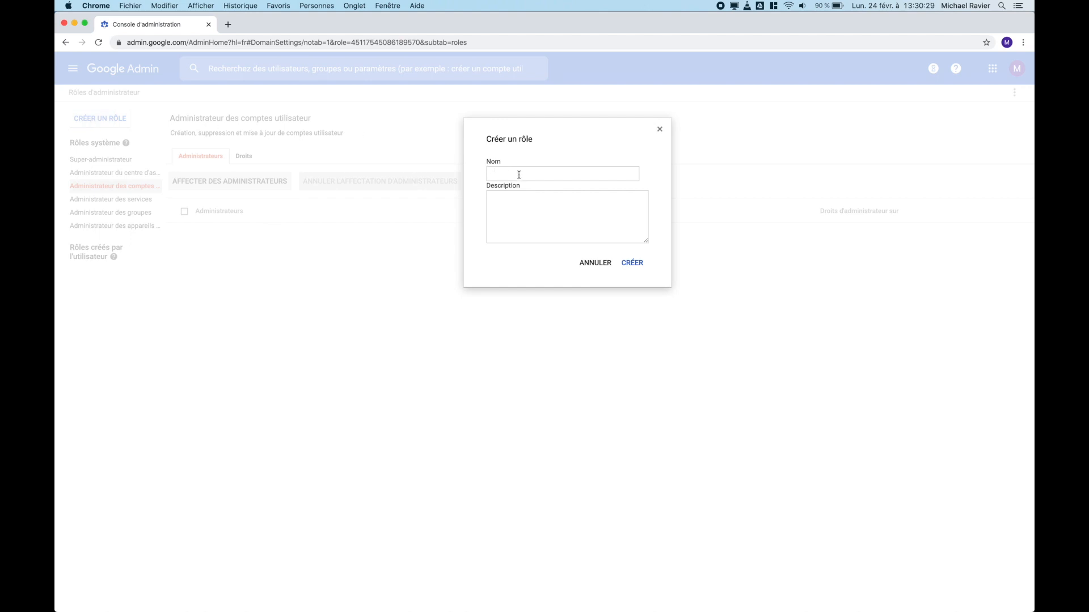
left_click(519, 175)
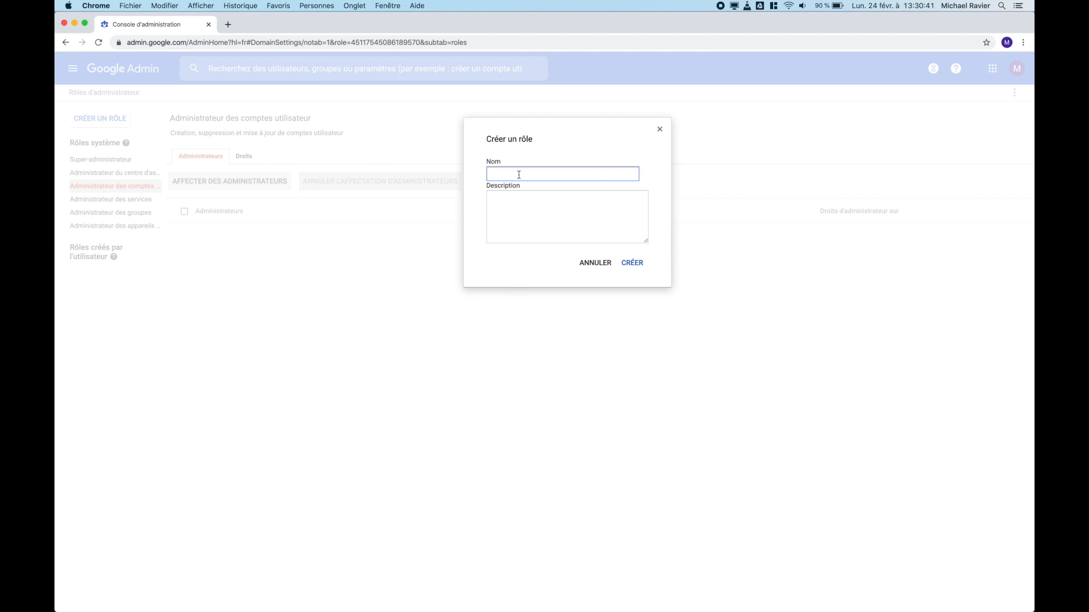
type("Transferts dossiers vers Shared Drives")
left_click(628, 268)
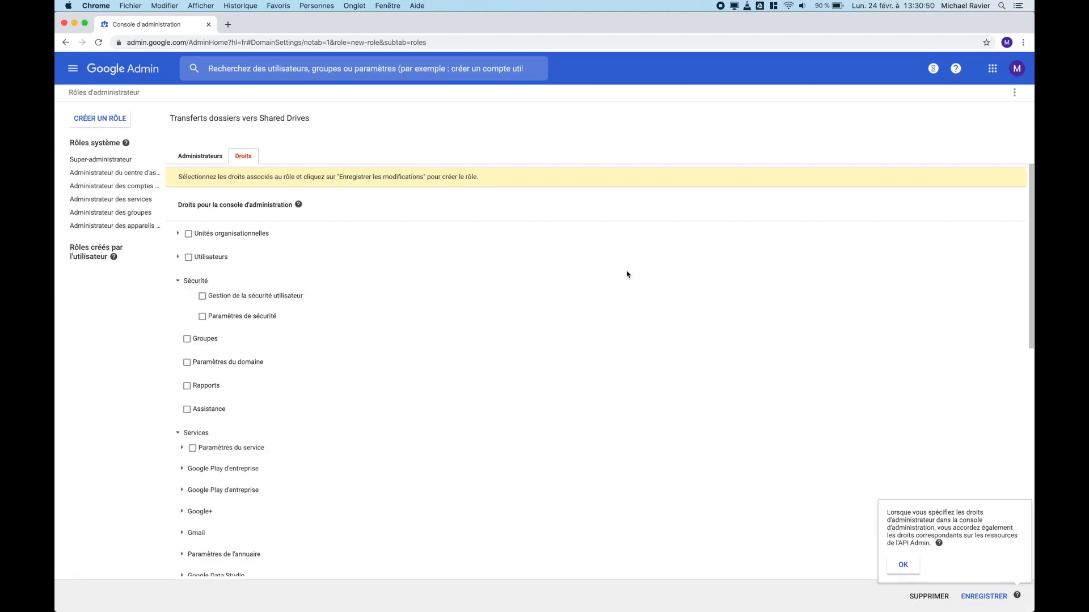
Step: Grant the role the Drive et Docs > Paramètres permission to transfer files to shared drives
scroll(326, 401, "down", 2)
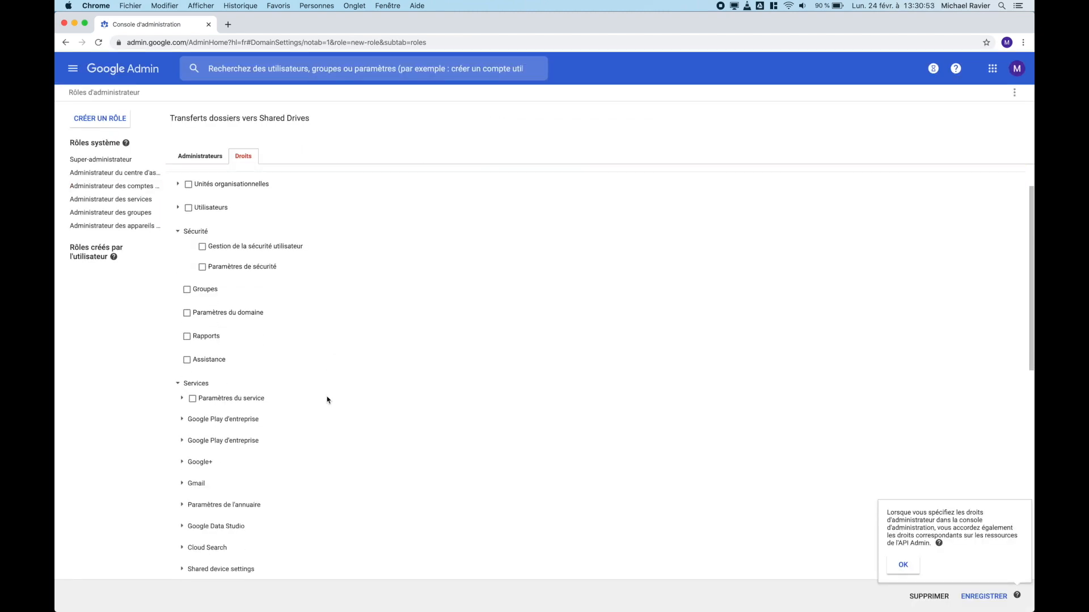
scroll(327, 400, "up", 2)
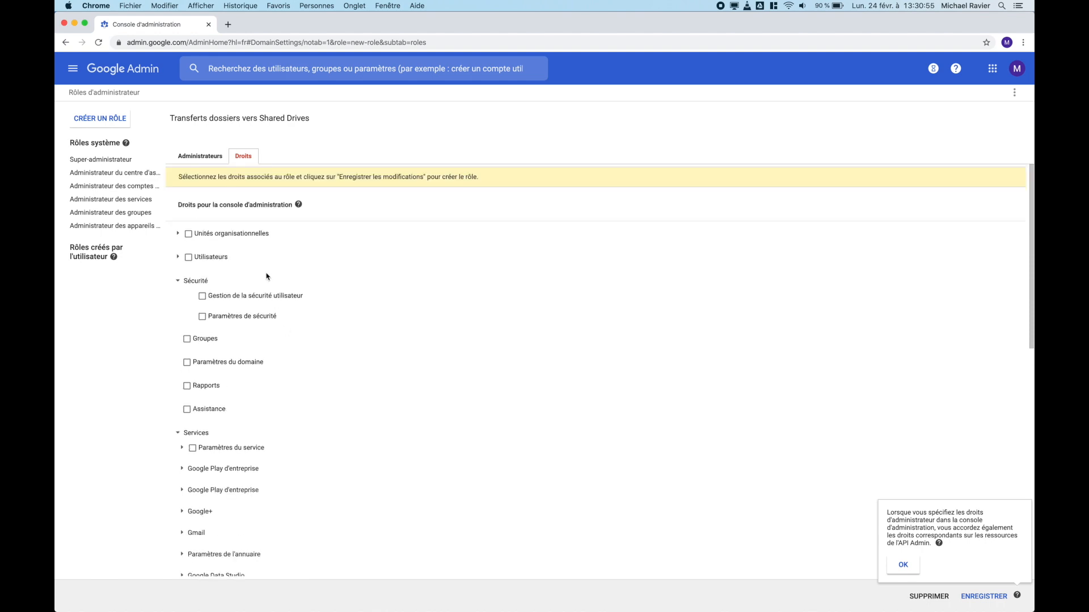
scroll(325, 422, "down", 1)
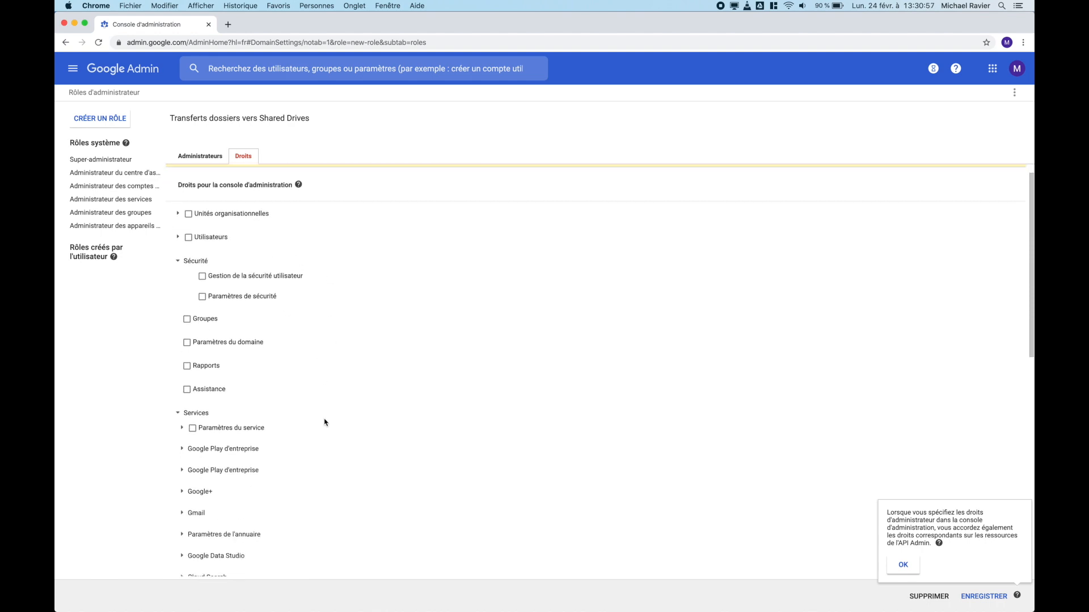
scroll(326, 423, "down", 10)
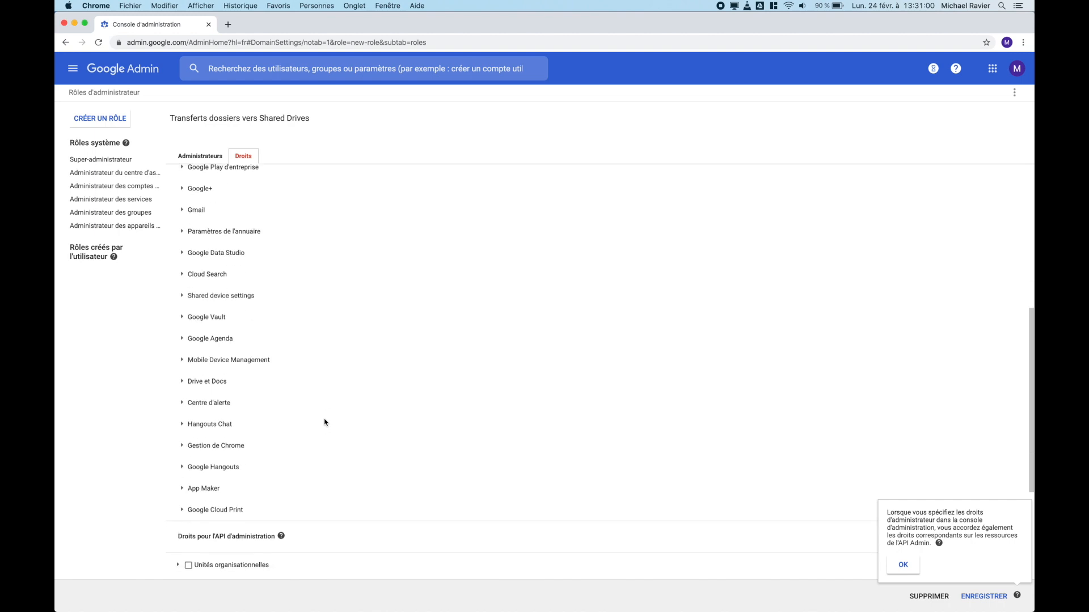
left_click(182, 380)
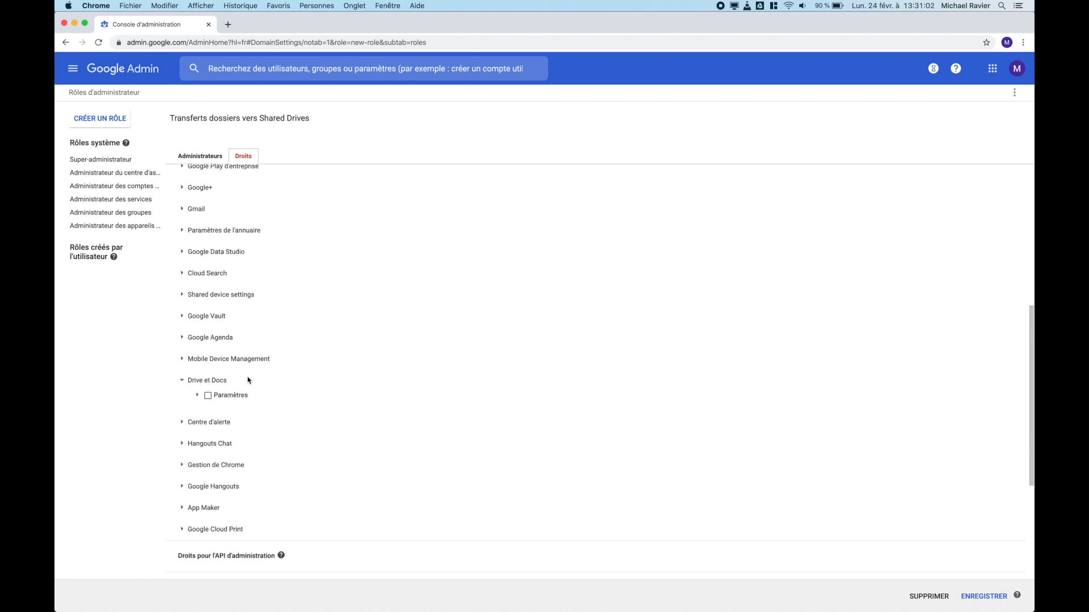
left_click(198, 396)
scroll(353, 382, "down", 3)
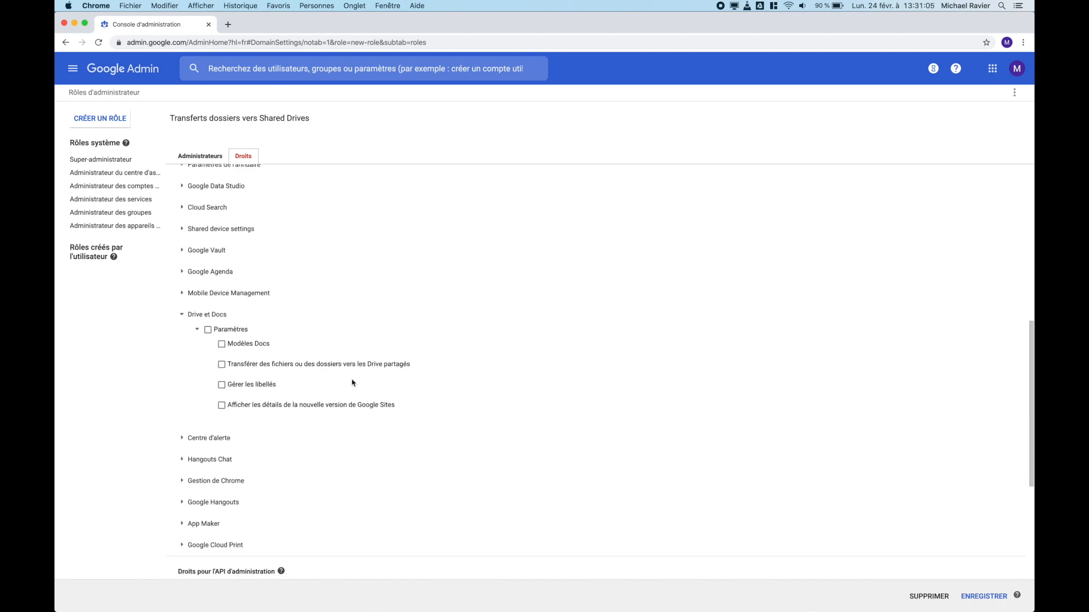
left_click(222, 366)
Step: Save the role's permissions, view its Administrateurs tab, and advance to the reports slide
left_click(987, 597)
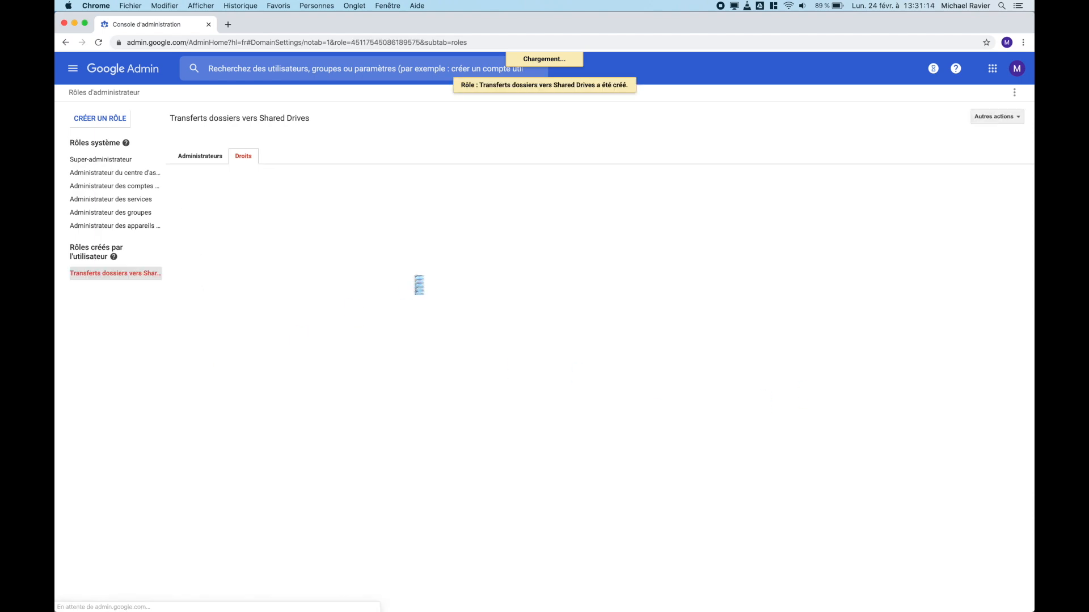
left_click(204, 155)
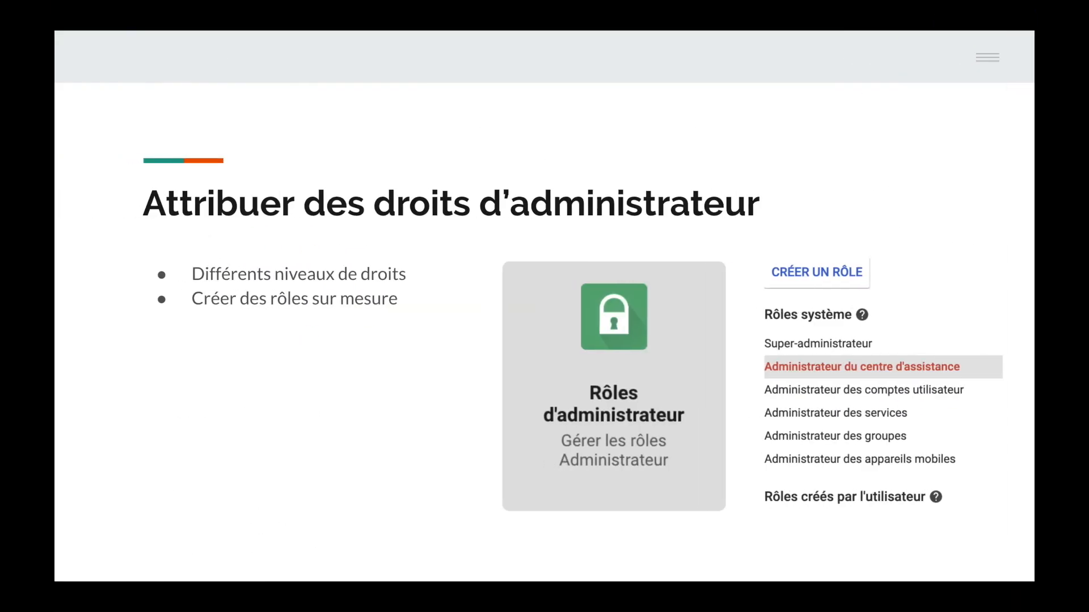
left_click(296, 342)
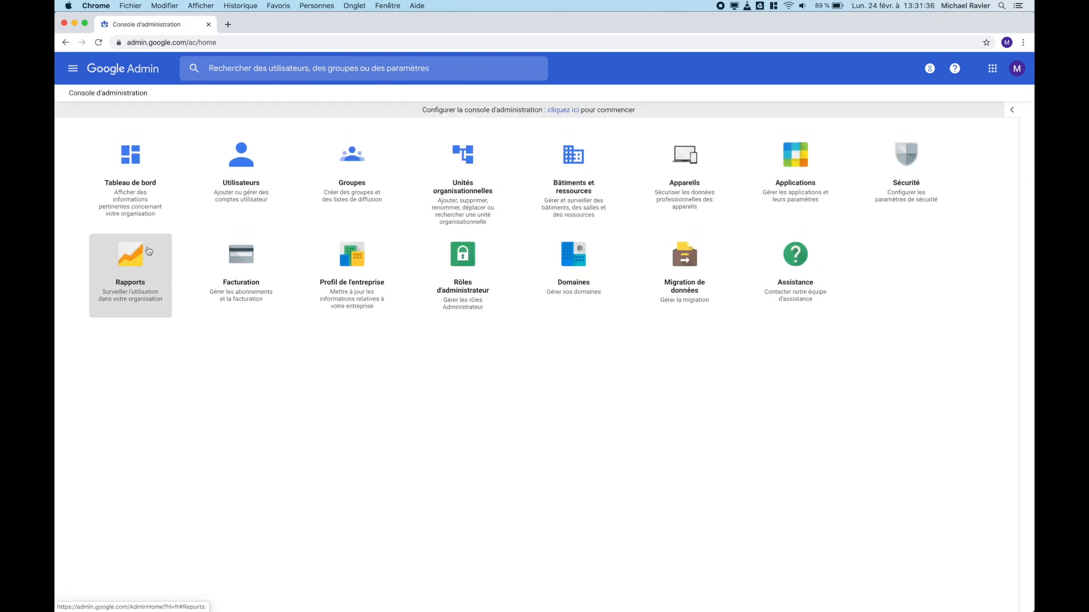
Step: Browse the Comptes and Drive reports in Rapports, then open the Admin audit log
left_click(139, 263)
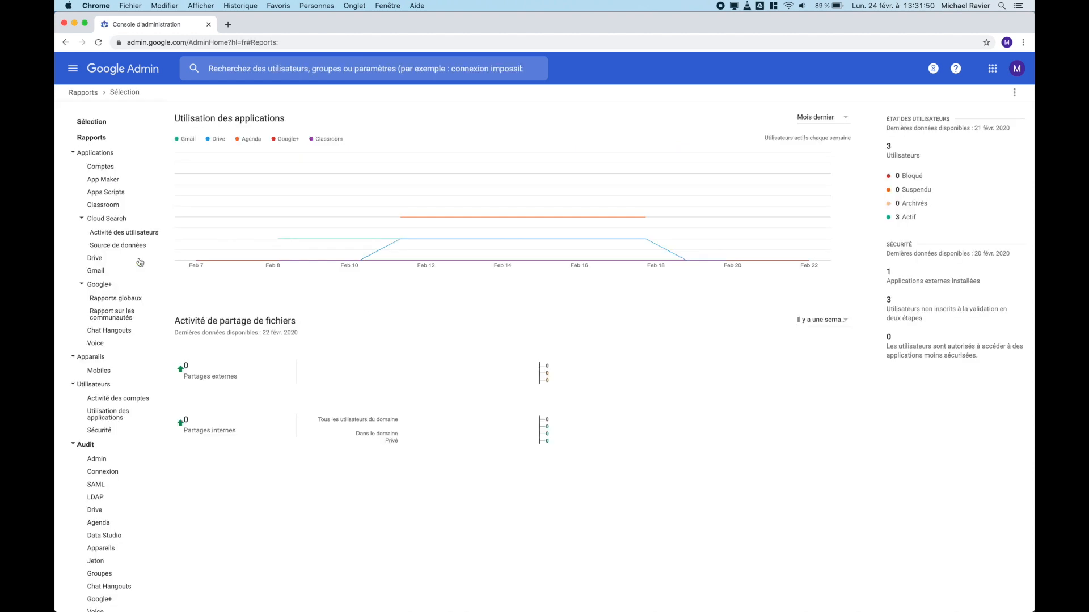
scroll(115, 457, "down", 3)
scroll(115, 462, "up", 3)
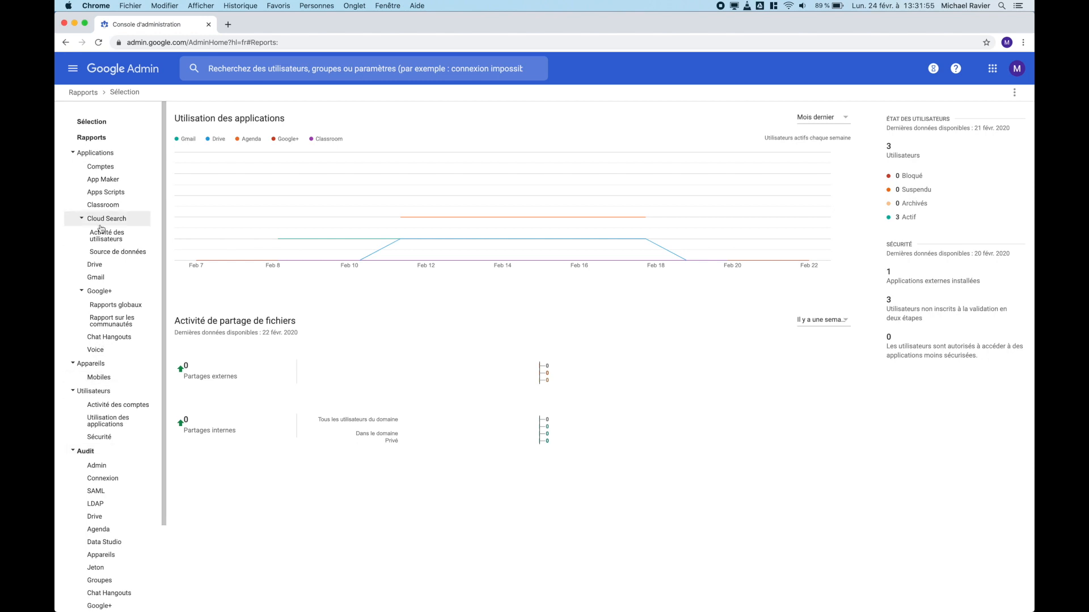
left_click(111, 168)
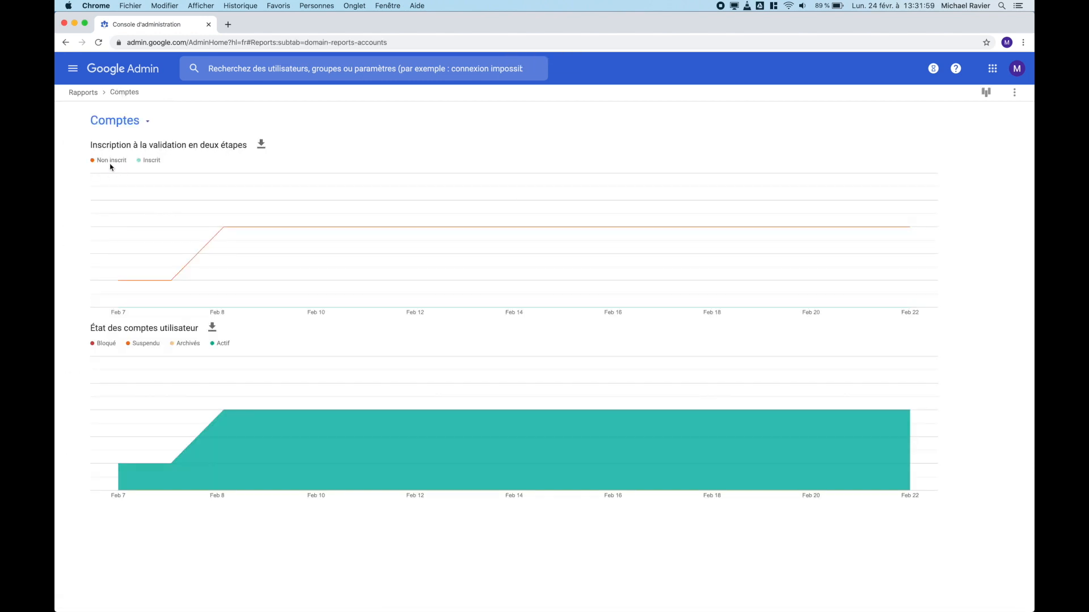
left_click(84, 93)
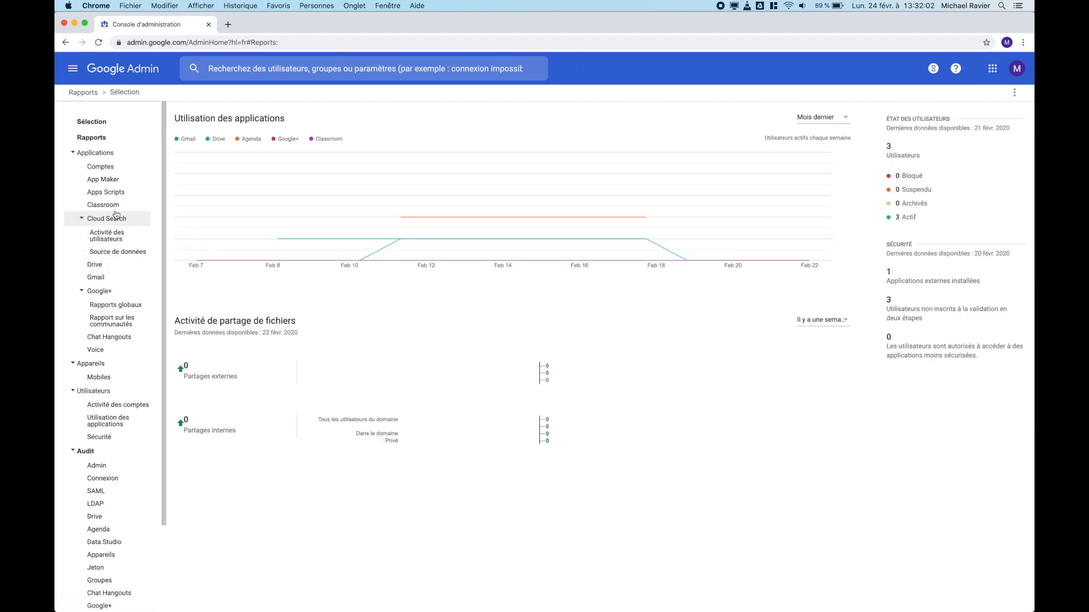
left_click(96, 265)
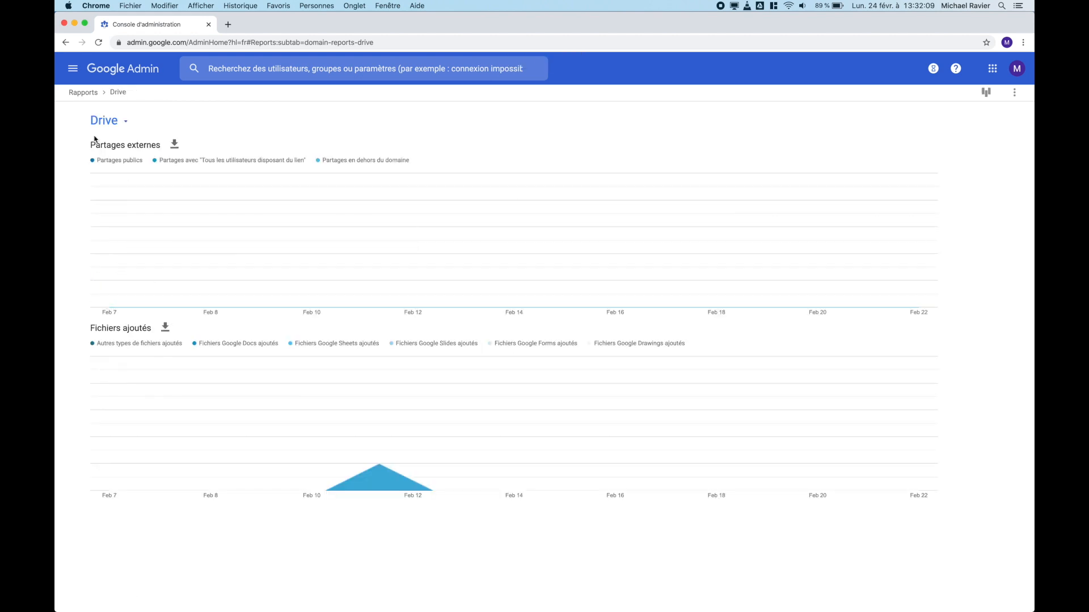
left_click(84, 95)
scroll(108, 386, "down", 5)
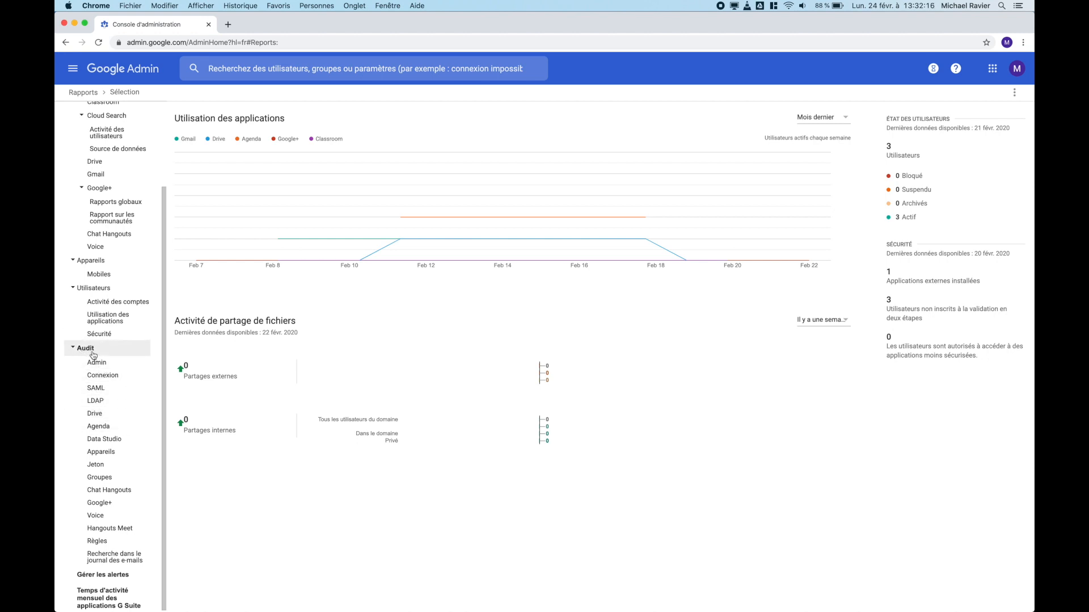
left_click(96, 363)
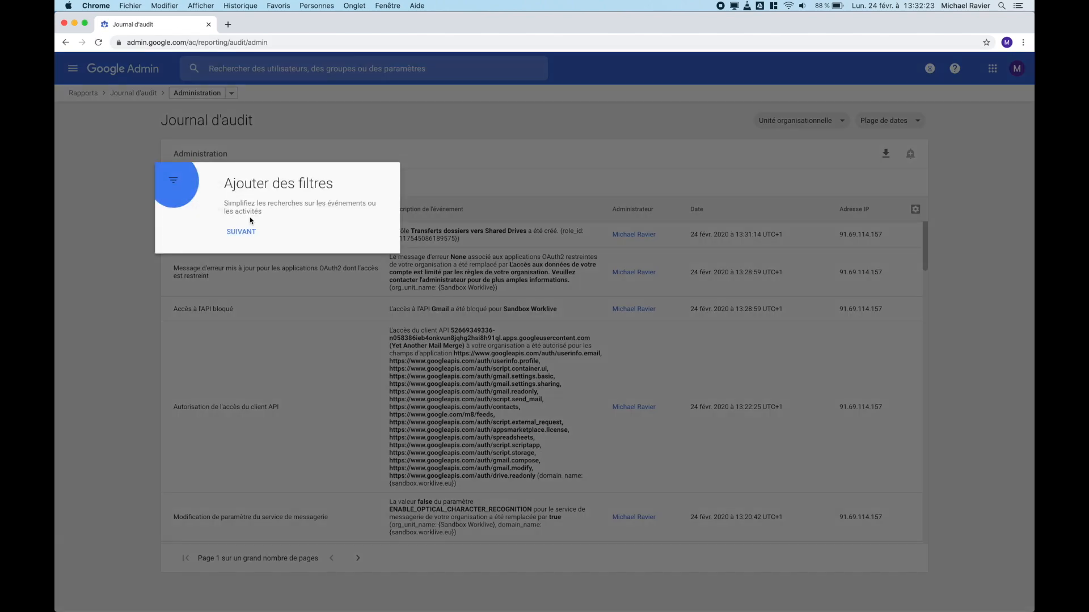
Step: Dismiss the audit log guided tour and return to the Rapports overview
left_click(240, 230)
left_click(719, 197)
left_click(724, 271)
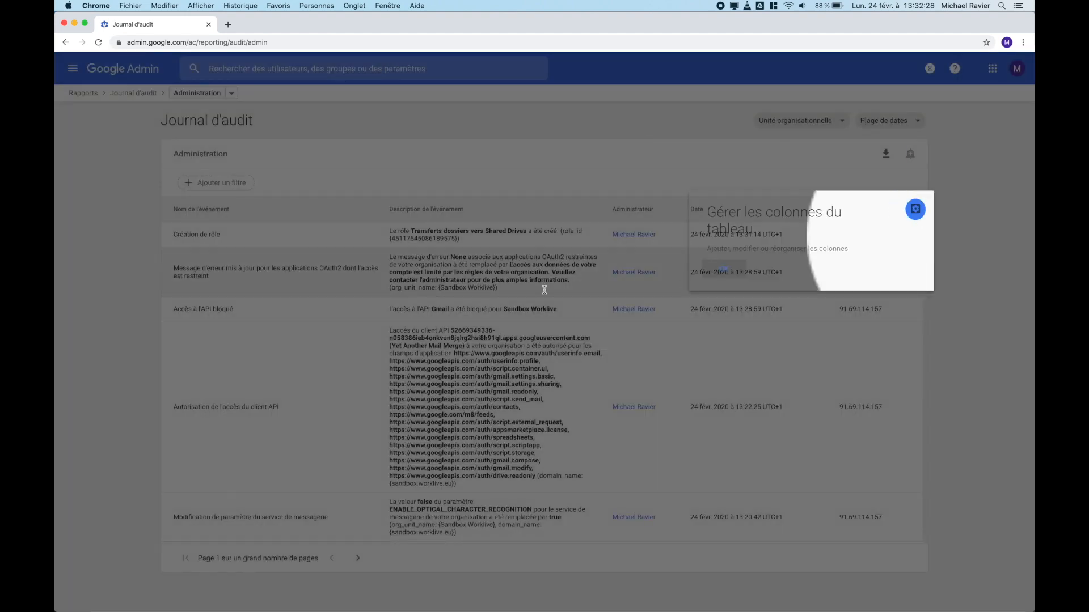
scroll(380, 369, "down", 5)
scroll(380, 416, "up", 5)
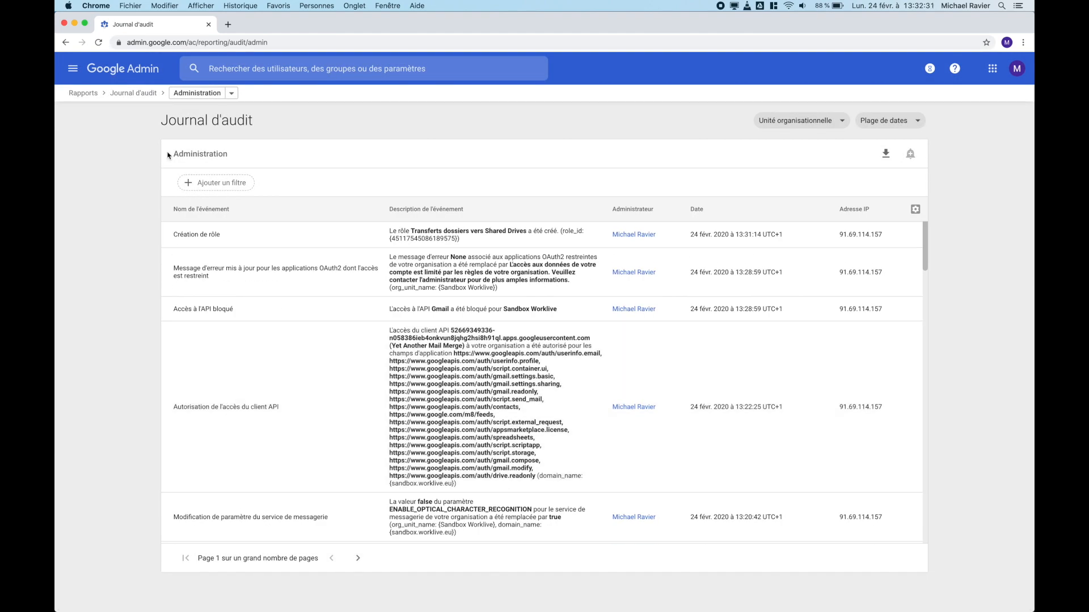
left_click(129, 94)
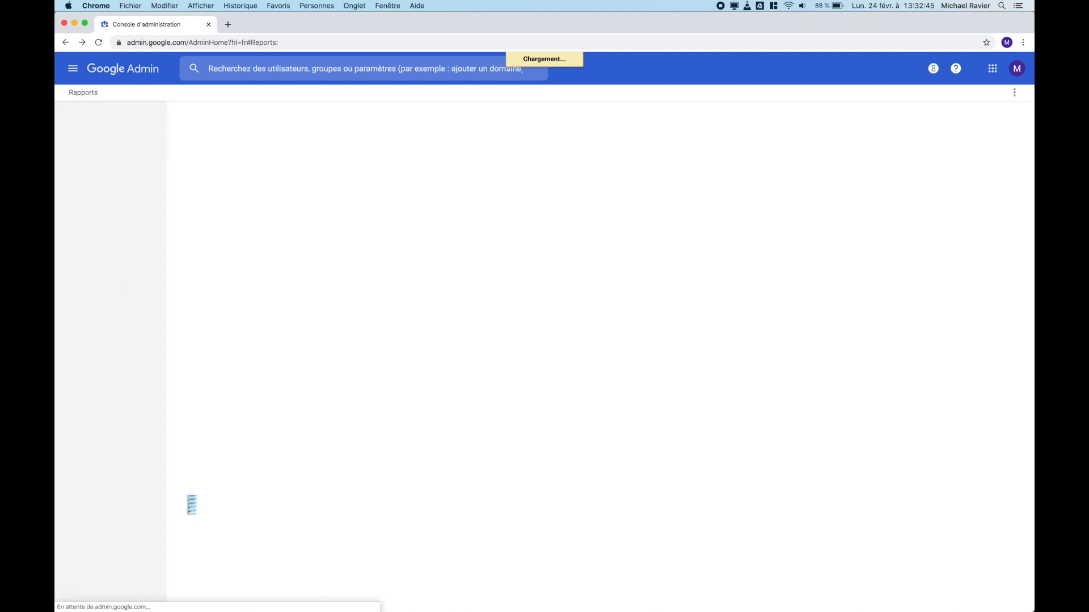
Step: Open the Drive audit log and look through its Ajouter un filtre fields
scroll(101, 472, "down", 4)
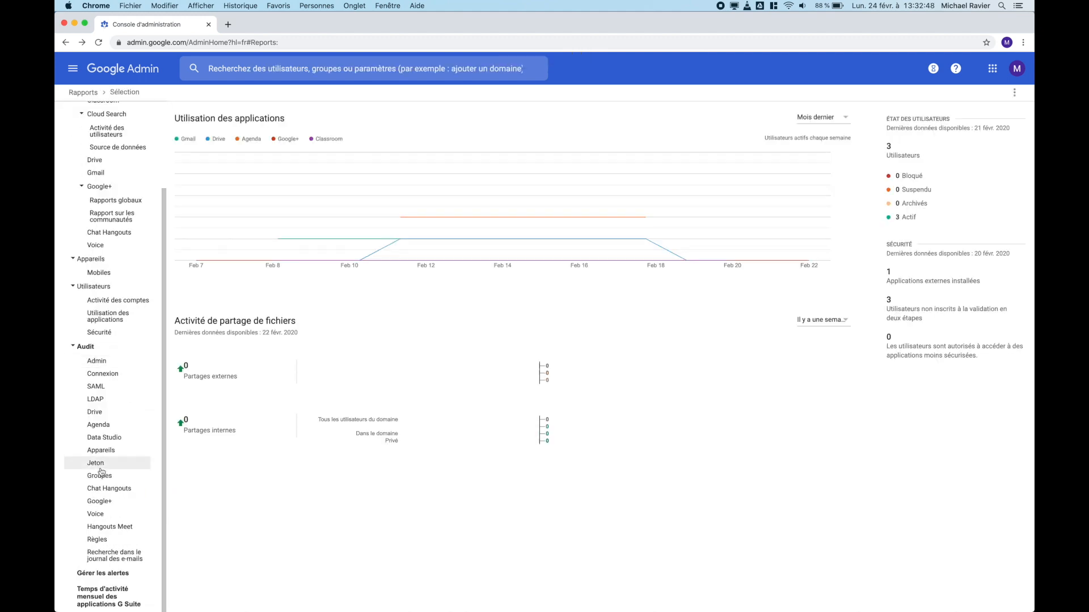
left_click(95, 414)
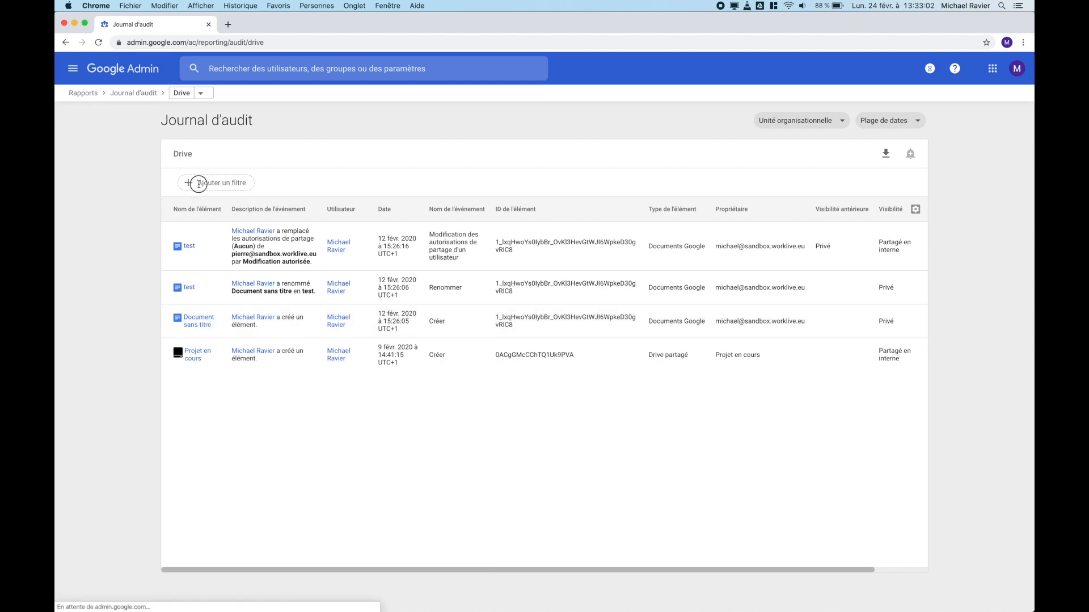
left_click(197, 183)
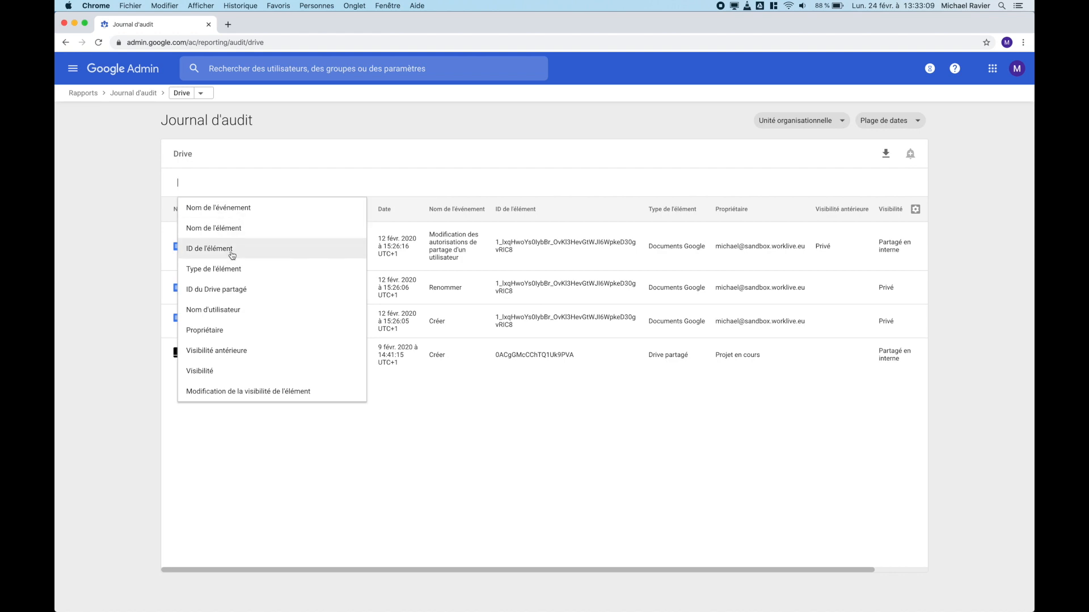
left_click(259, 479)
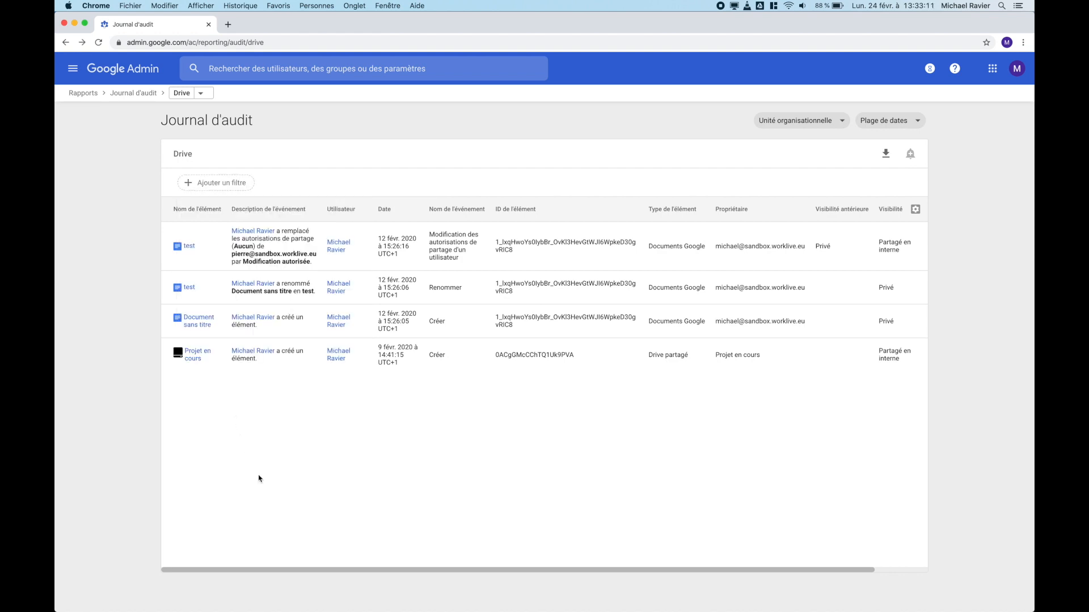
scroll(126, 344, "left", 5)
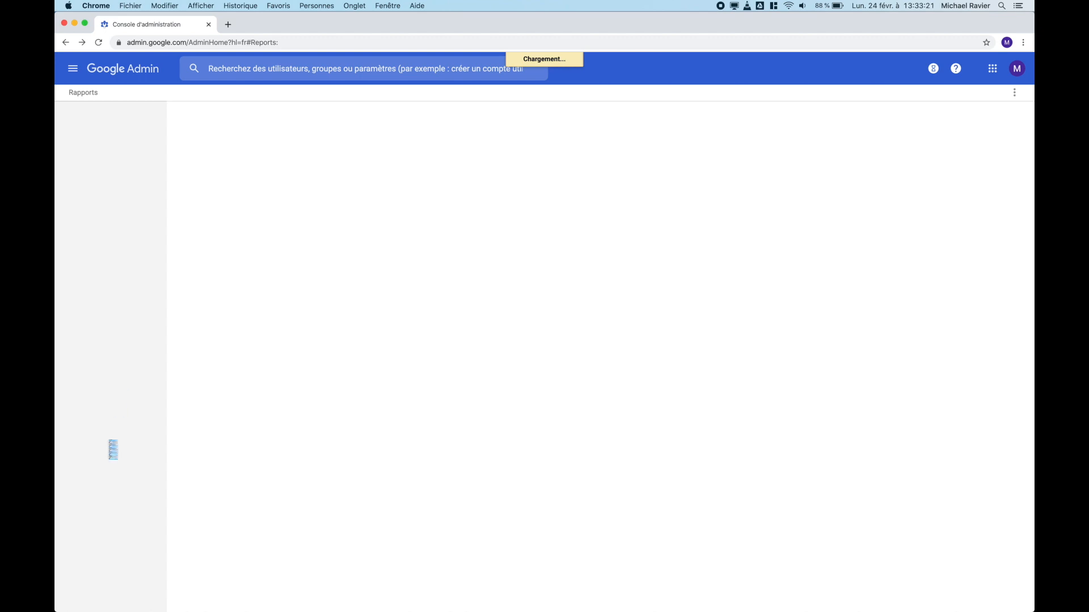
scroll(108, 556, "down", 3)
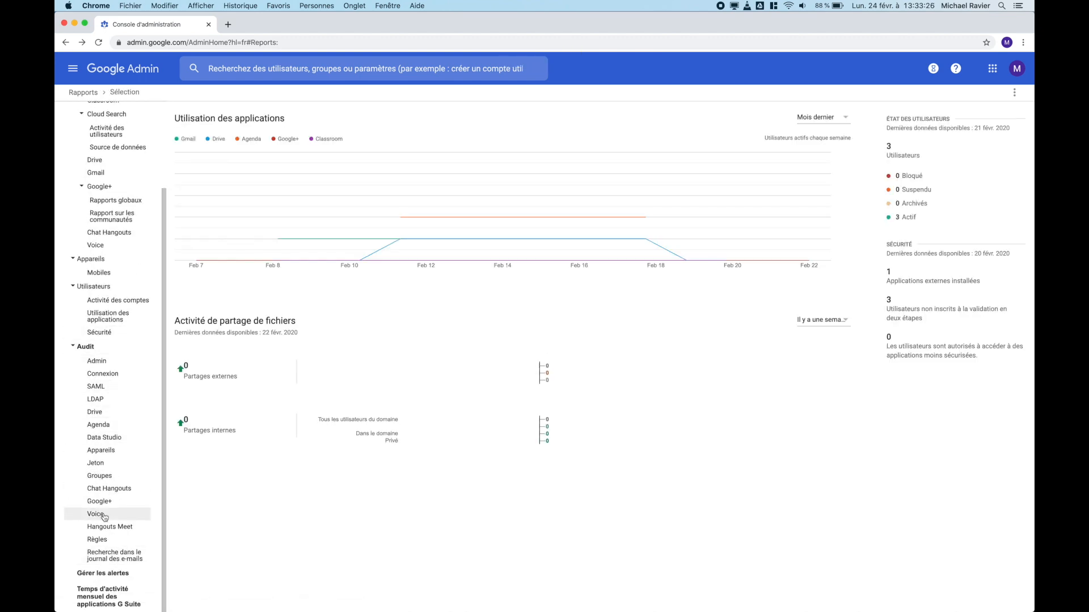
Step: Search the email log with the date range set to Il y a une semaine
left_click(111, 557)
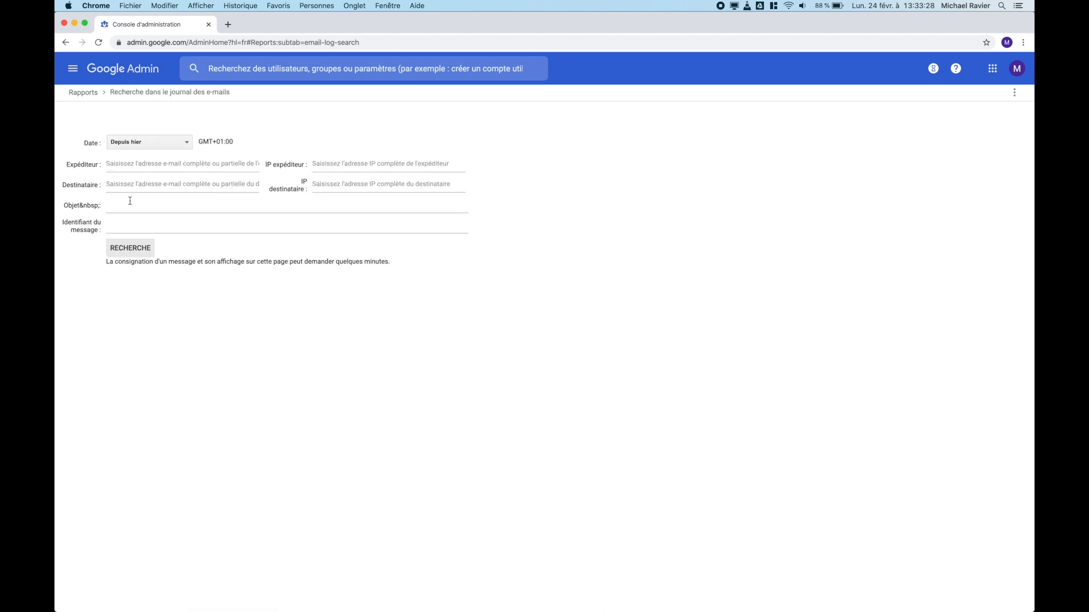
left_click(136, 143)
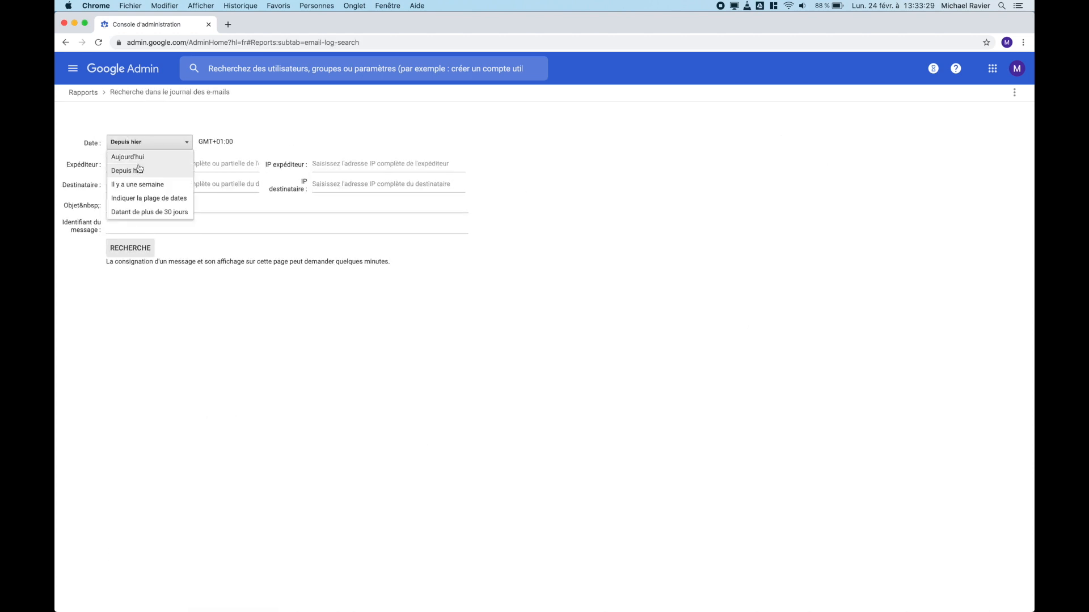
left_click(146, 213)
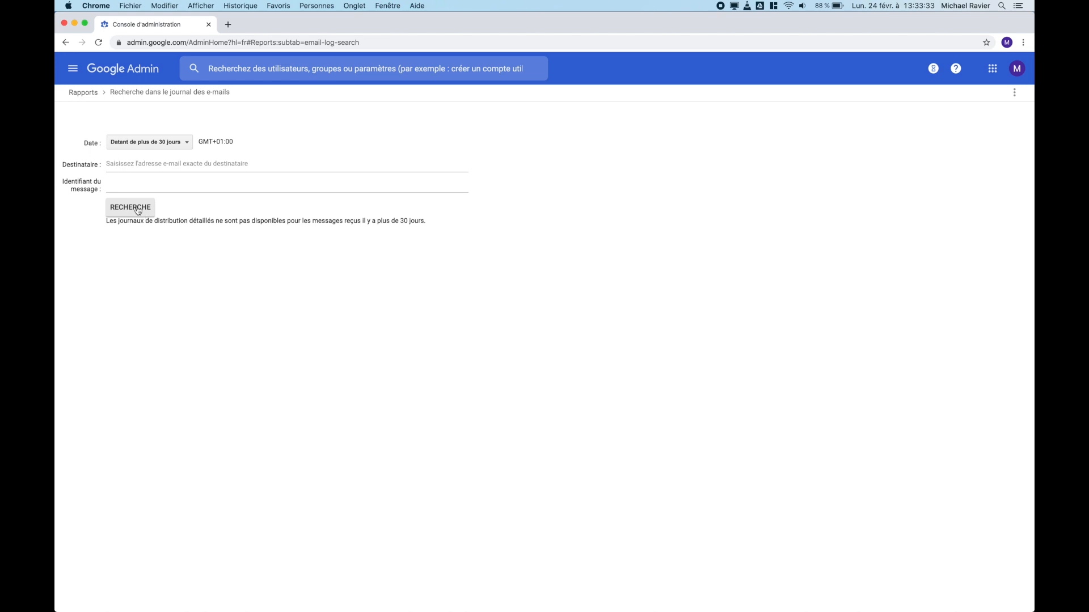
left_click(137, 144)
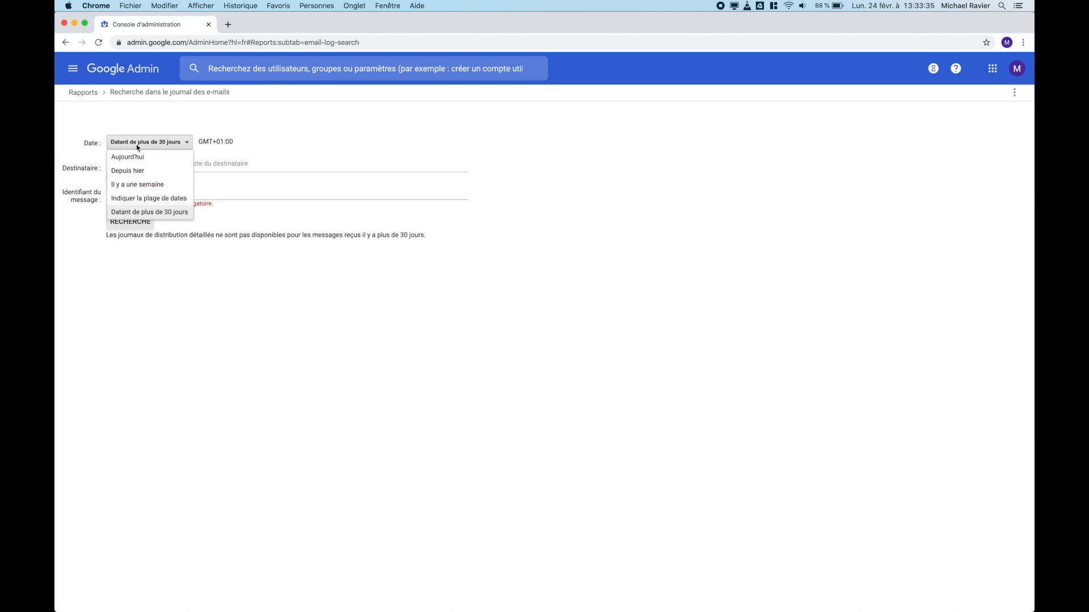
left_click(134, 187)
left_click(129, 260)
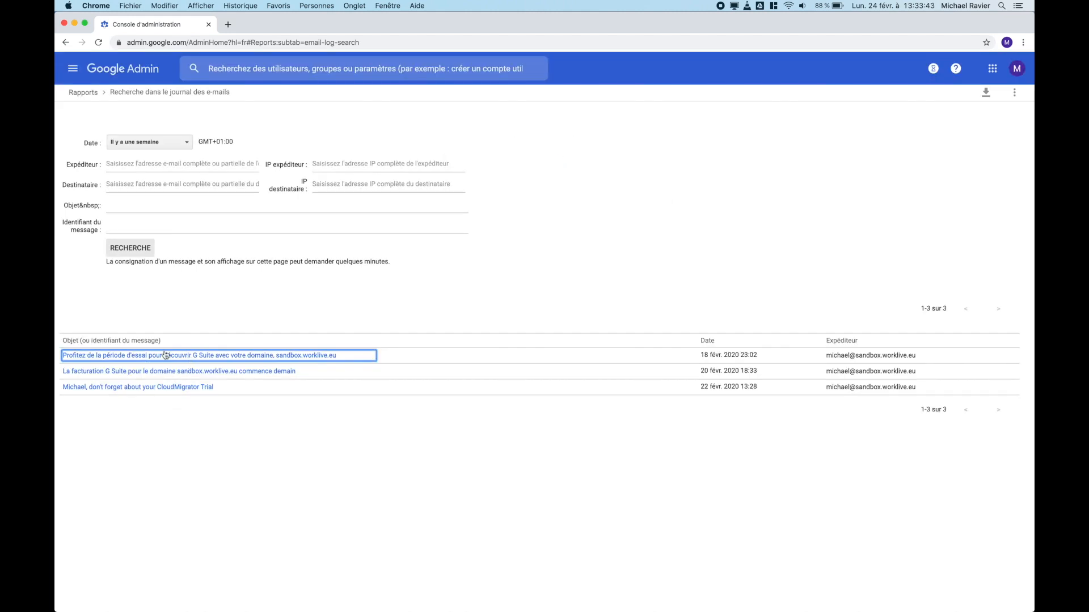
Step: Show the CloudMigrator Trial message's recipient and post-delivery details, then open the help Assistant
left_click(121, 391)
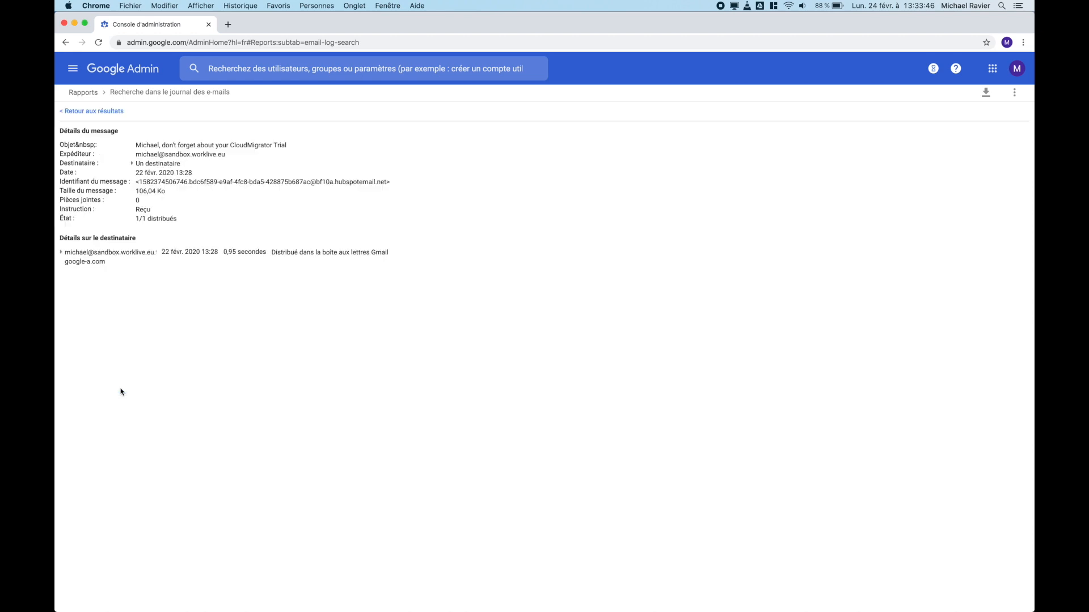
left_click(62, 253)
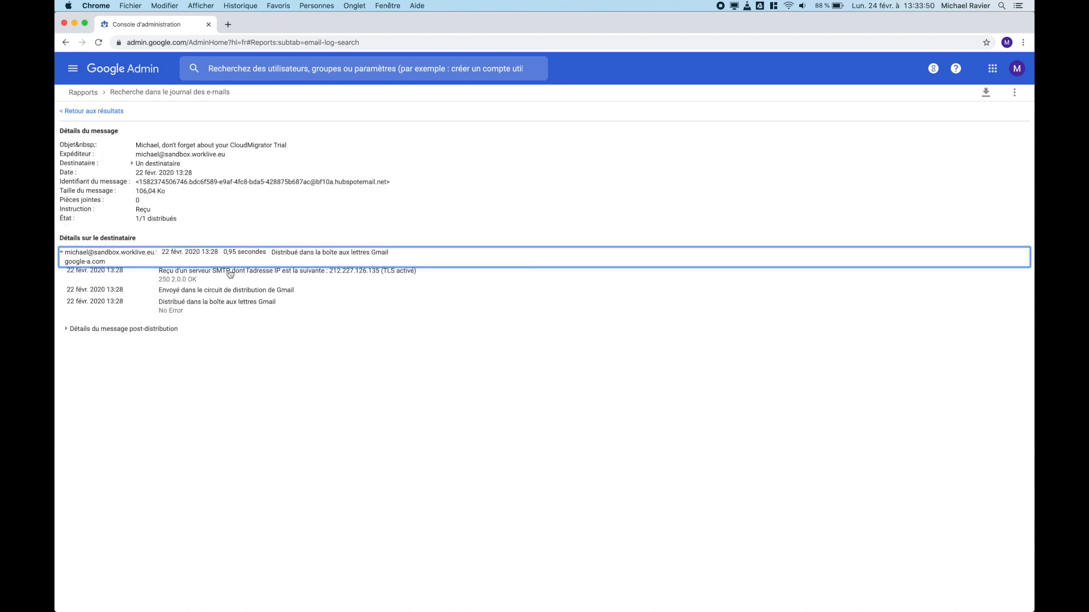
left_click(66, 330)
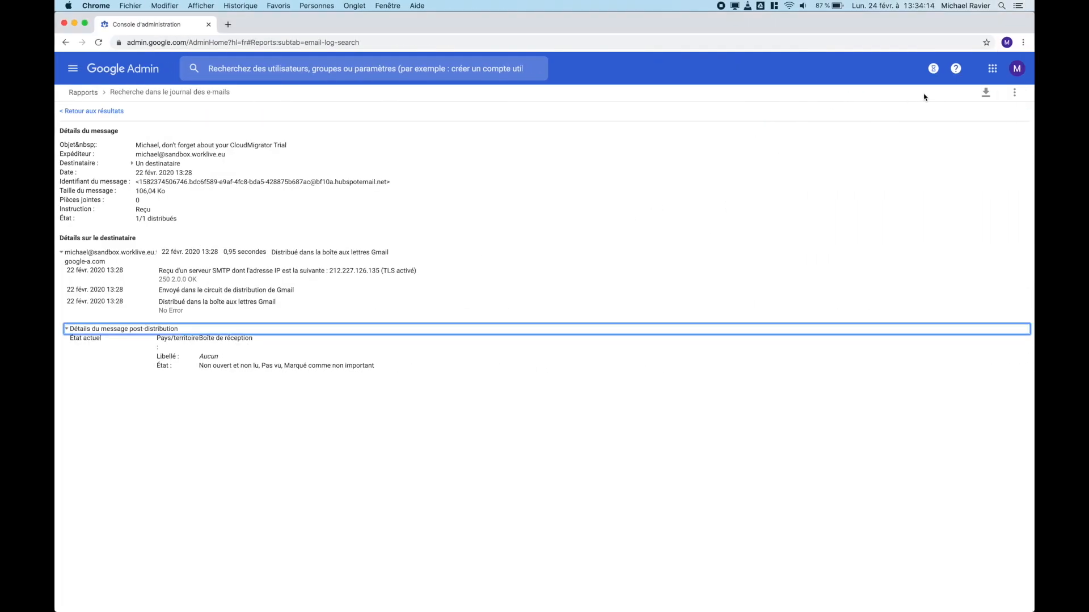
left_click(956, 70)
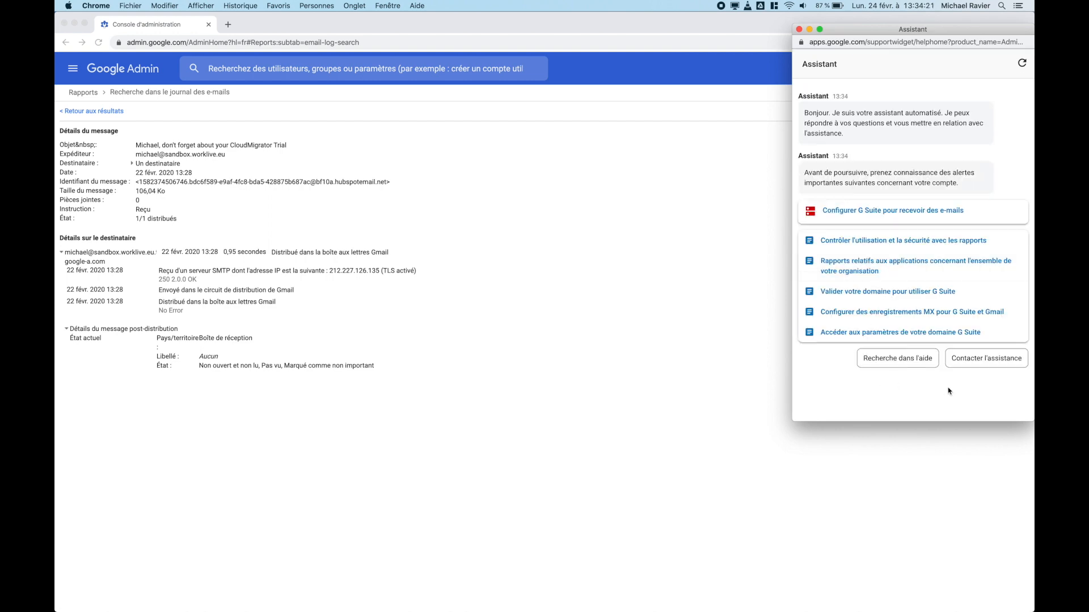
Step: Request phone support from the Assistant for the 'probleme partage D' issue, marked unresolved
left_click(975, 357)
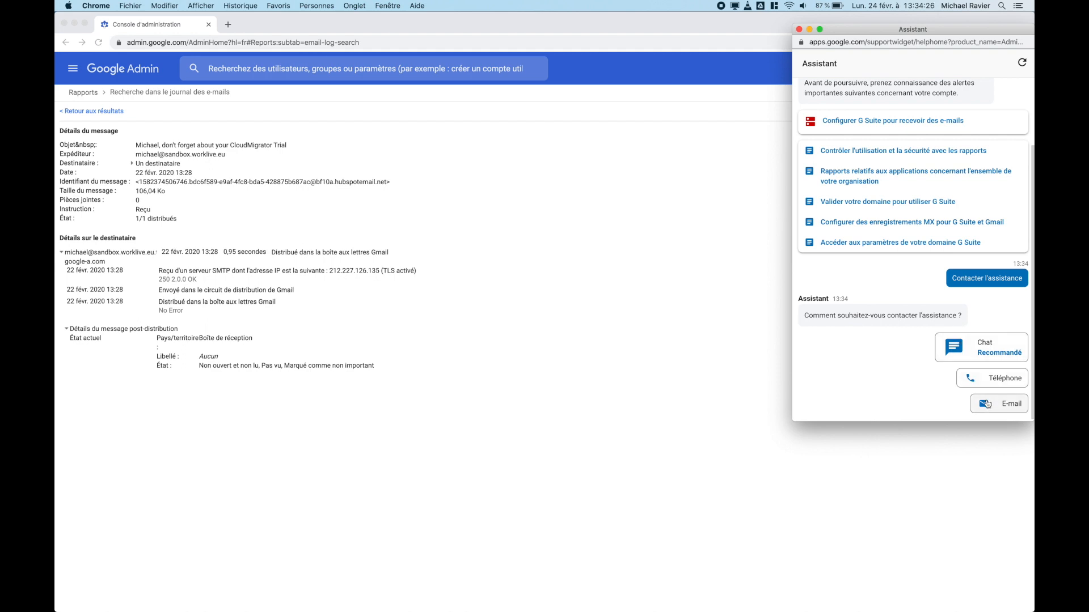
left_click(975, 384)
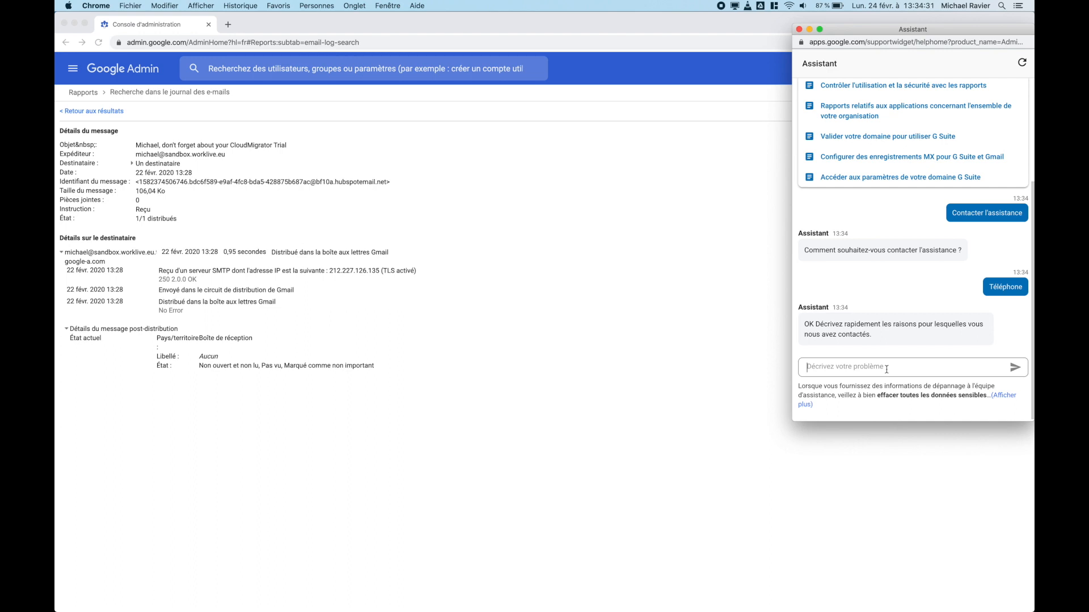
type("probleme partage Drive")
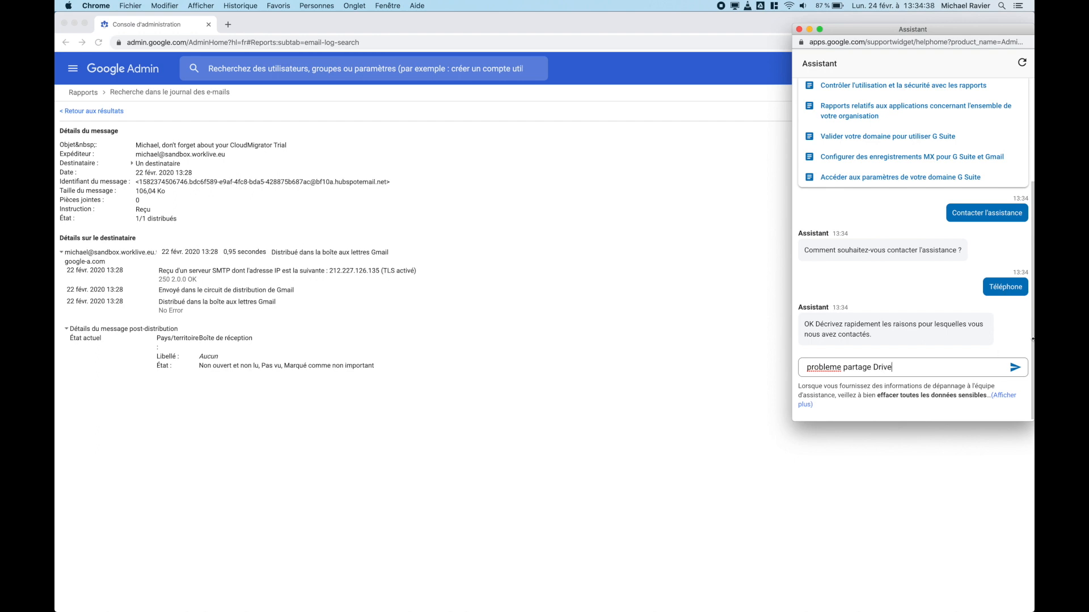
key("Return")
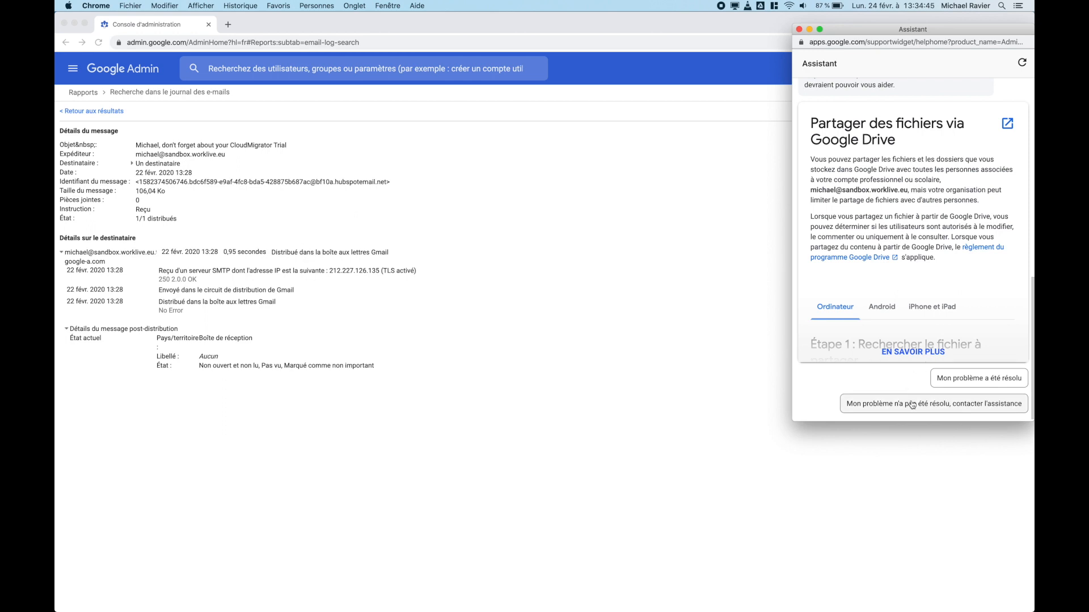
left_click(975, 406)
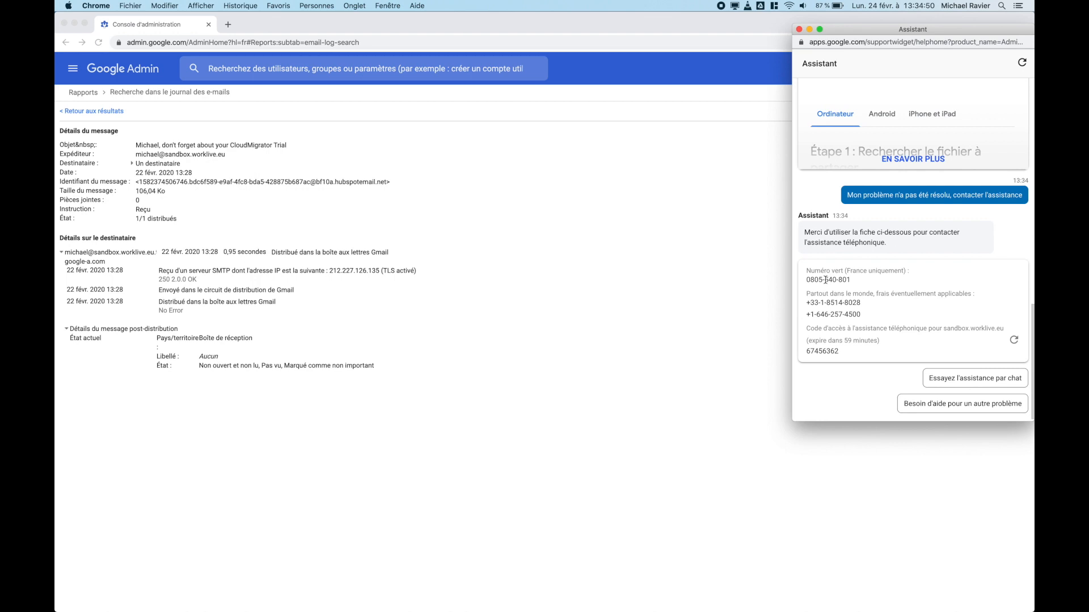
Step: Select the phone-support access code, then close the Assistant
double_click(827, 352)
left_click(850, 353)
left_click_drag(846, 356, 808, 351)
left_click(799, 29)
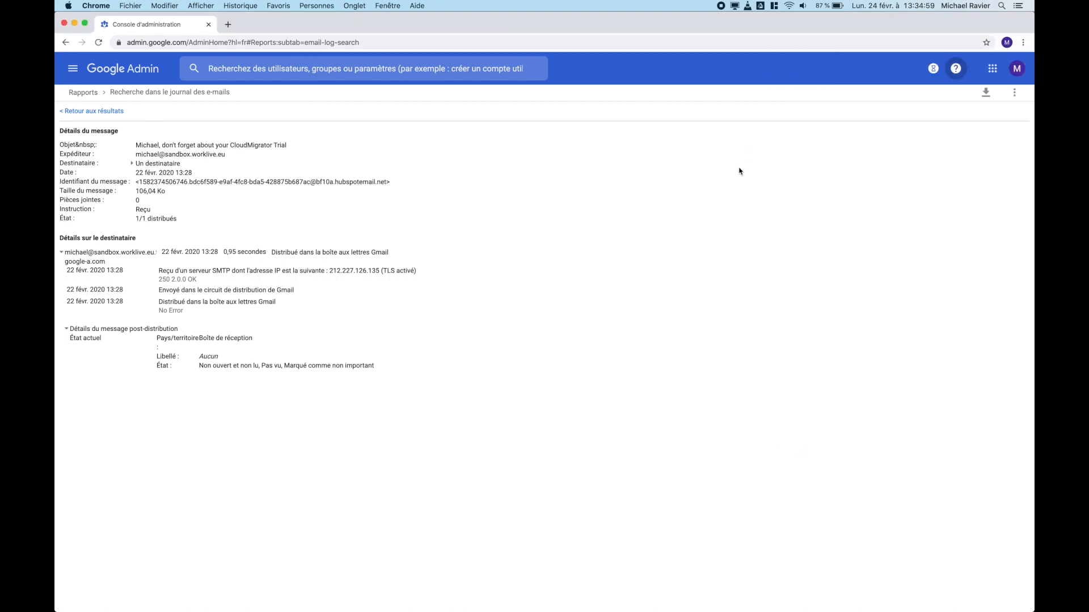